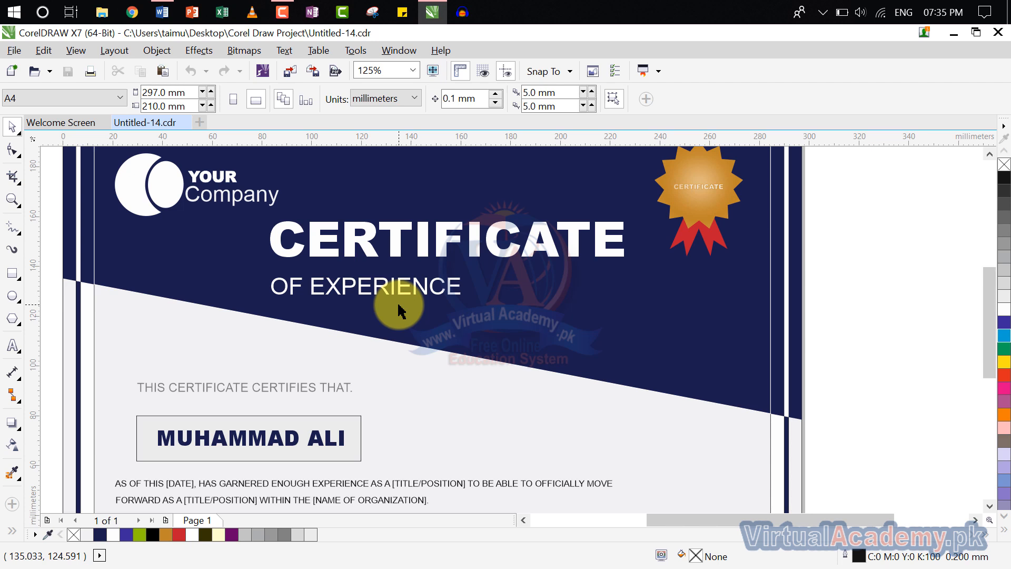
# - Move the grouped certificate design off the page, placing it to the right of the blank A4 page
pyautogui.scroll(-2, 398, 311)
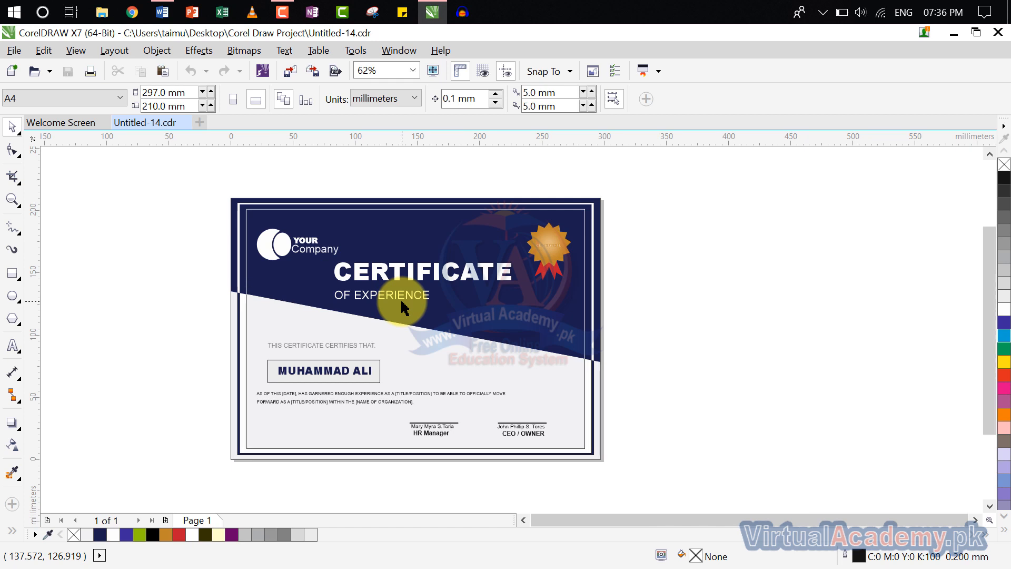
pyautogui.scroll(2, 402, 307)
pyautogui.scroll(-2, 401, 307)
pyautogui.click(401, 307)
pyautogui.moveTo(411, 327); pyautogui.dragTo(830, 343)
pyautogui.moveTo(840, 434); pyautogui.dragTo(605, 370)
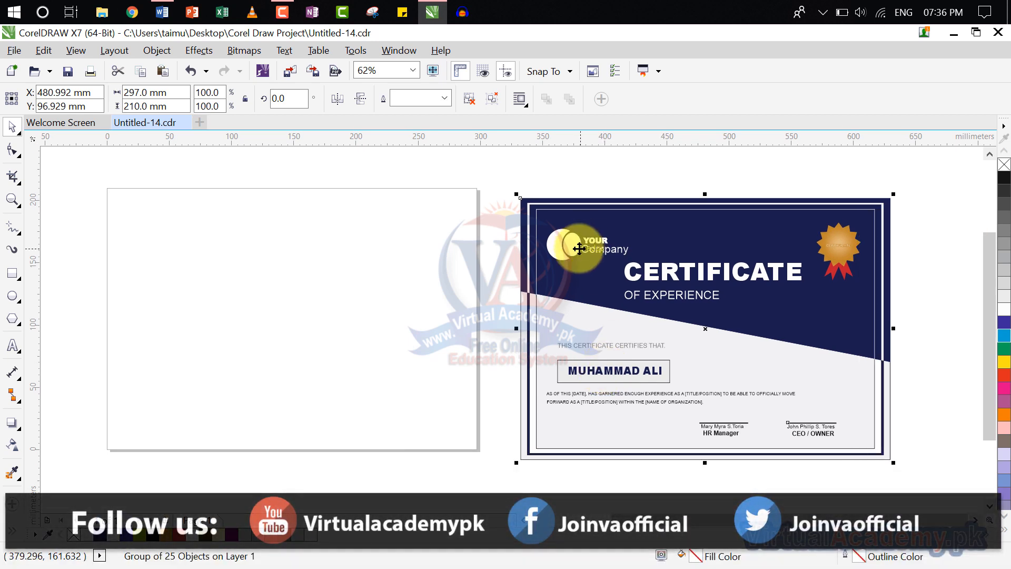
# - Draw a 297 × 210 mm rectangle covering the whole page and fill it with the certificate's dark blue
pyautogui.click(13, 278)
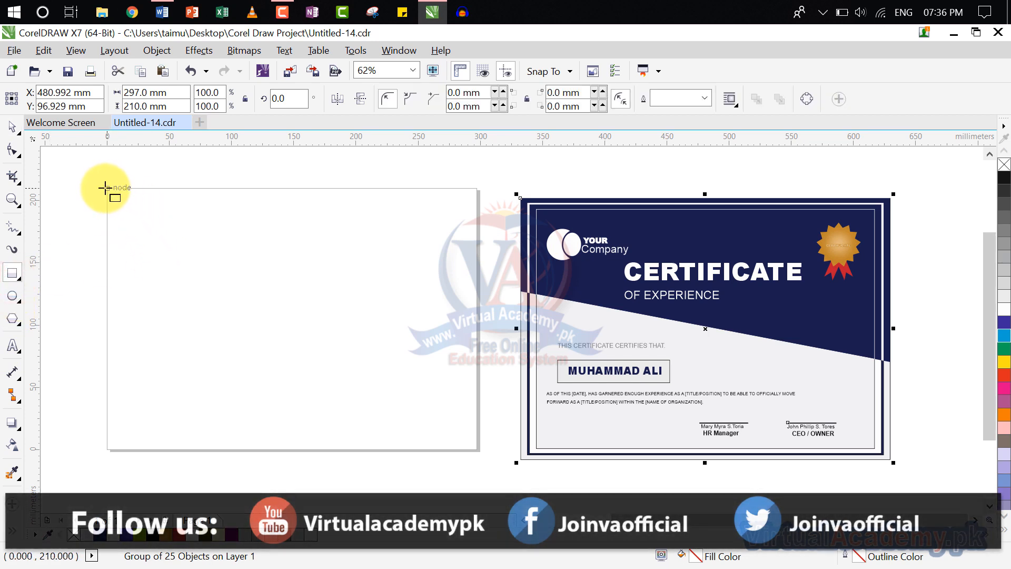
pyautogui.moveTo(105, 188); pyautogui.dragTo(478, 449)
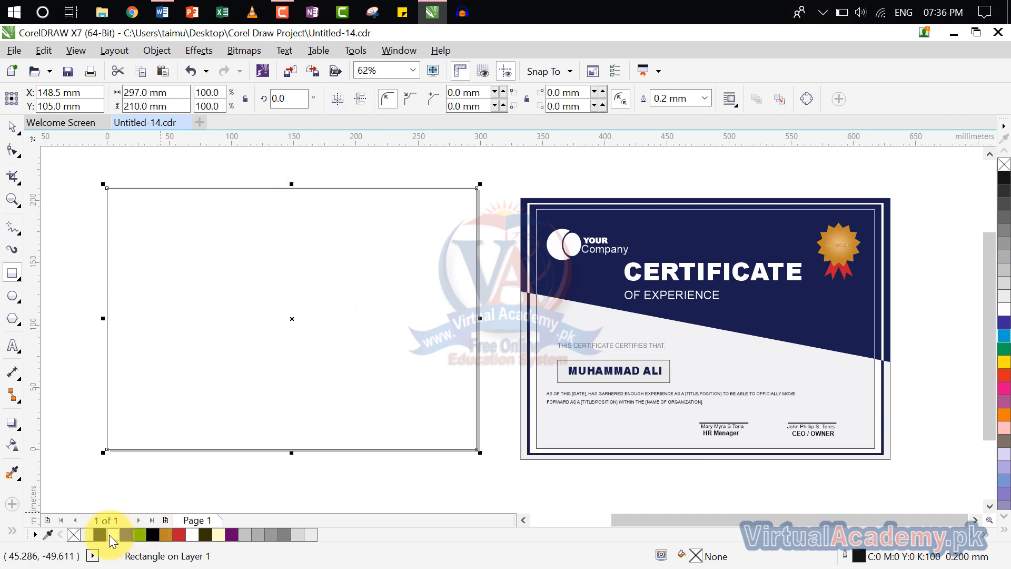
pyautogui.click(100, 533)
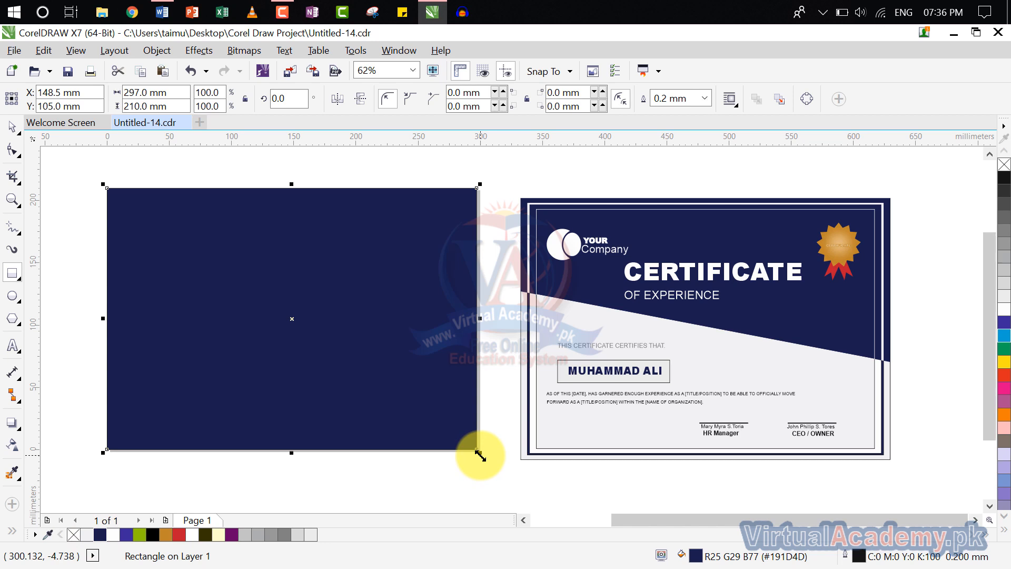
# - Add two centred, inward-scaled copies of the page rectangle: white at about 285 × 202 mm and dark blue at about 281 × 199 mm
pyautogui.moveTo(475, 456); pyautogui.dragTo(479, 450)
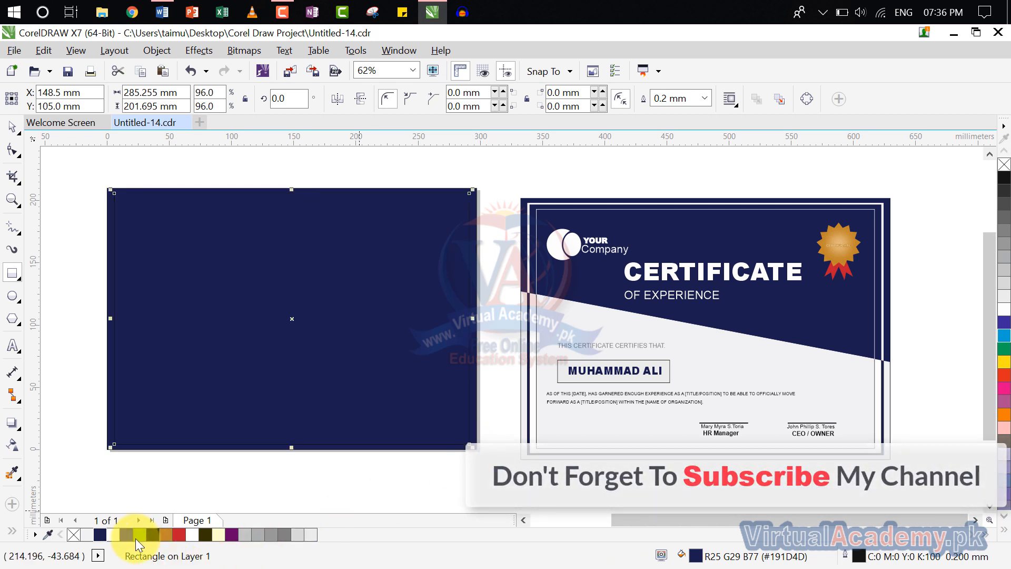
pyautogui.click(113, 534)
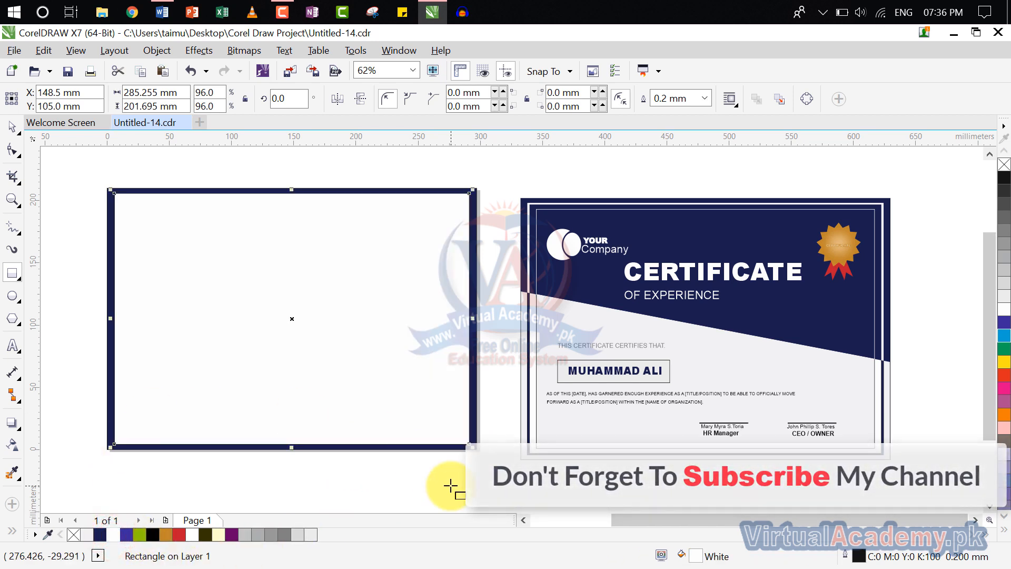
pyautogui.scroll(2, 464, 451)
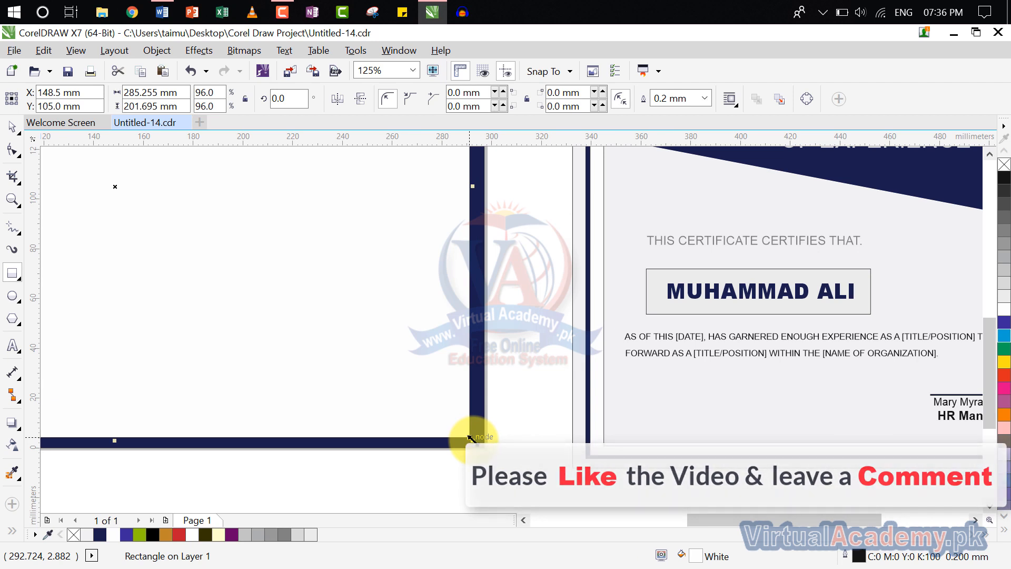
pyautogui.moveTo(470, 437); pyautogui.dragTo(474, 436)
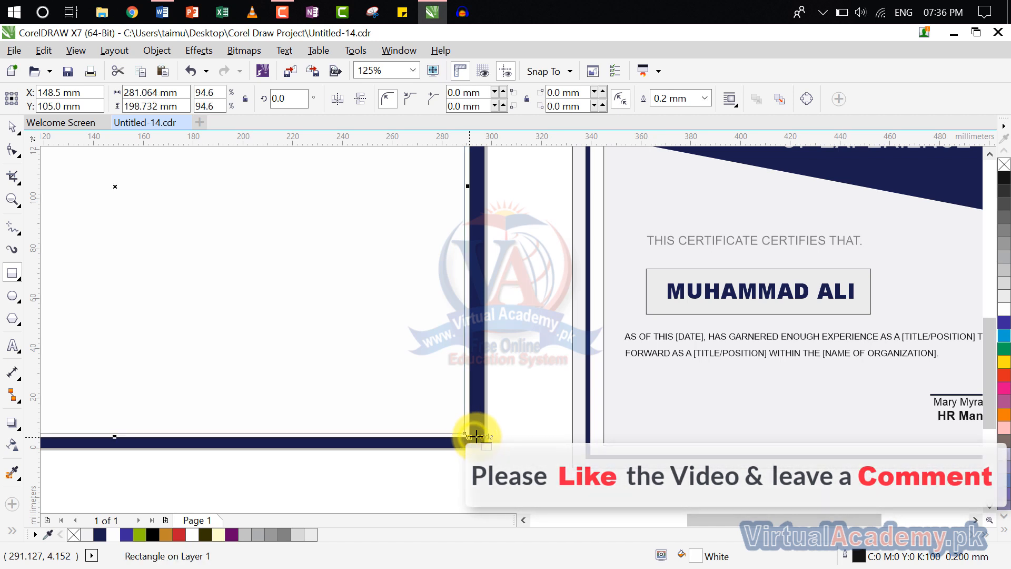
pyautogui.scroll(-2, 480, 438)
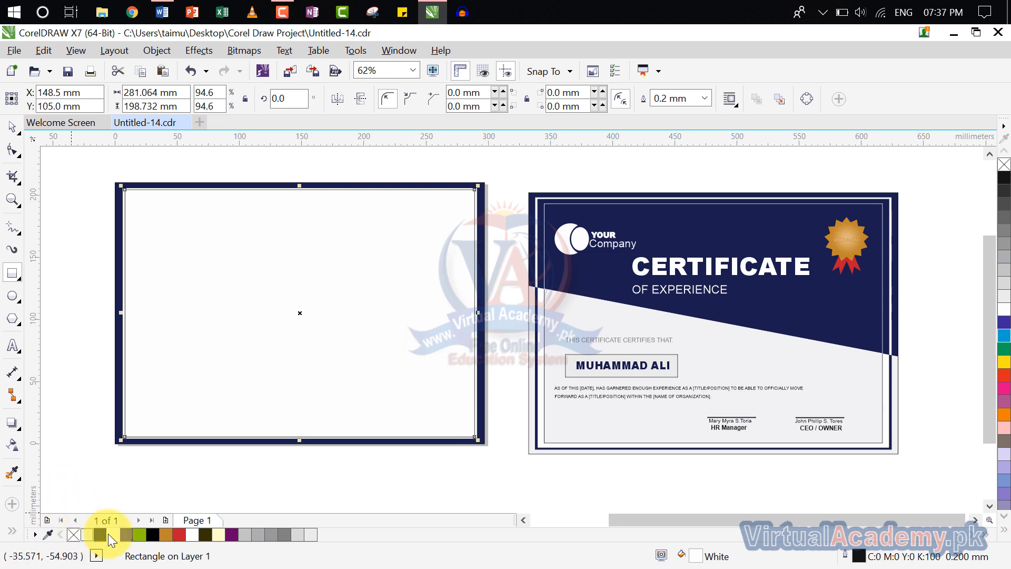
pyautogui.click(99, 534)
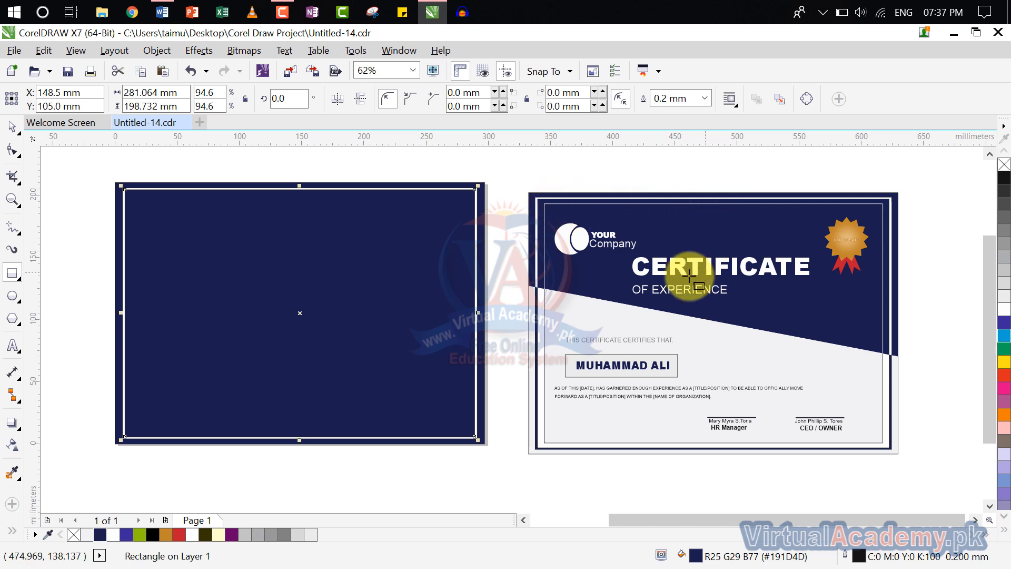
# - Add another centred copy of the inner blue rectangle, scaled inward to about 276 × 195 mm, and give it a white outline
pyautogui.scroll(4, 463, 444)
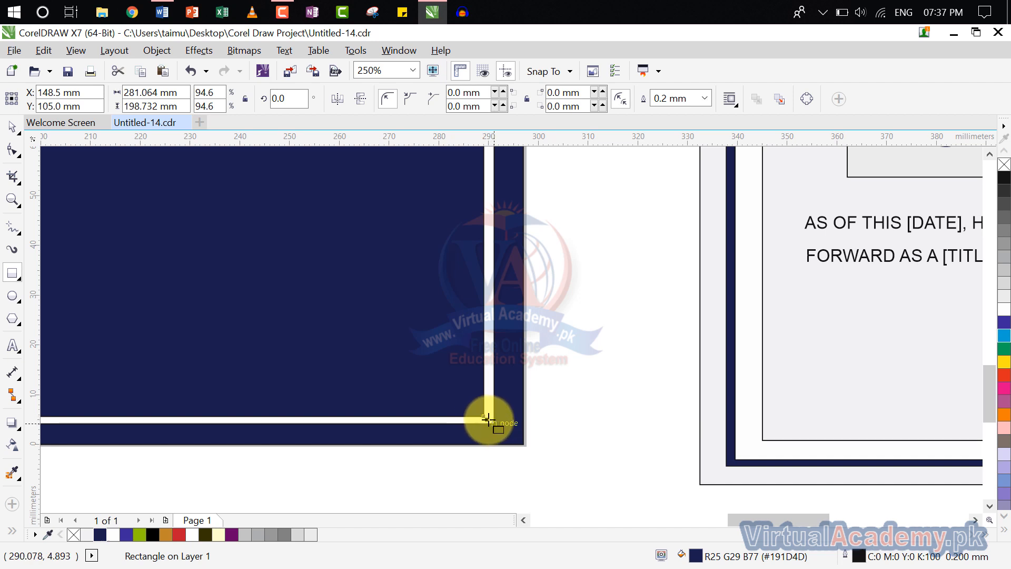
pyautogui.moveTo(488, 419); pyautogui.dragTo(483, 406)
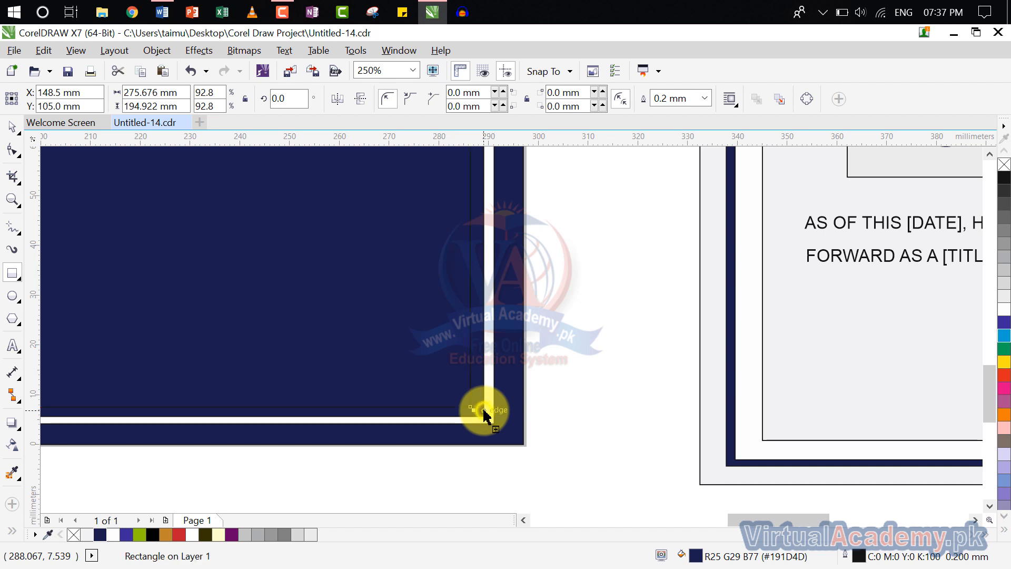
pyautogui.scroll(-2, 482, 407)
pyautogui.scroll(-3, 481, 407)
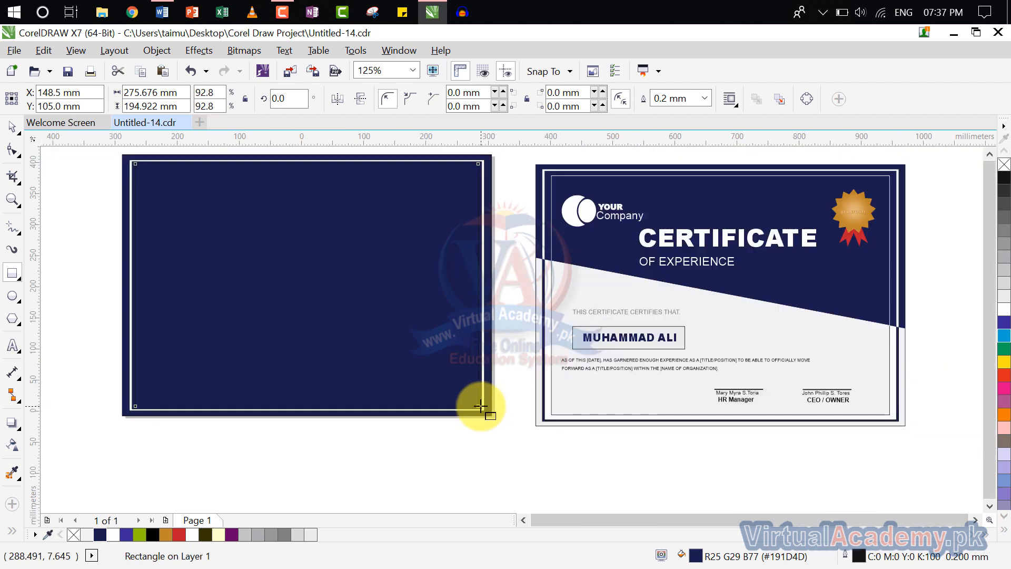
pyautogui.rightClick(1005, 310)
# - Shrink the white-outlined rectangle about its centre to about 267 × 189 mm
pyautogui.scroll(2, 455, 315)
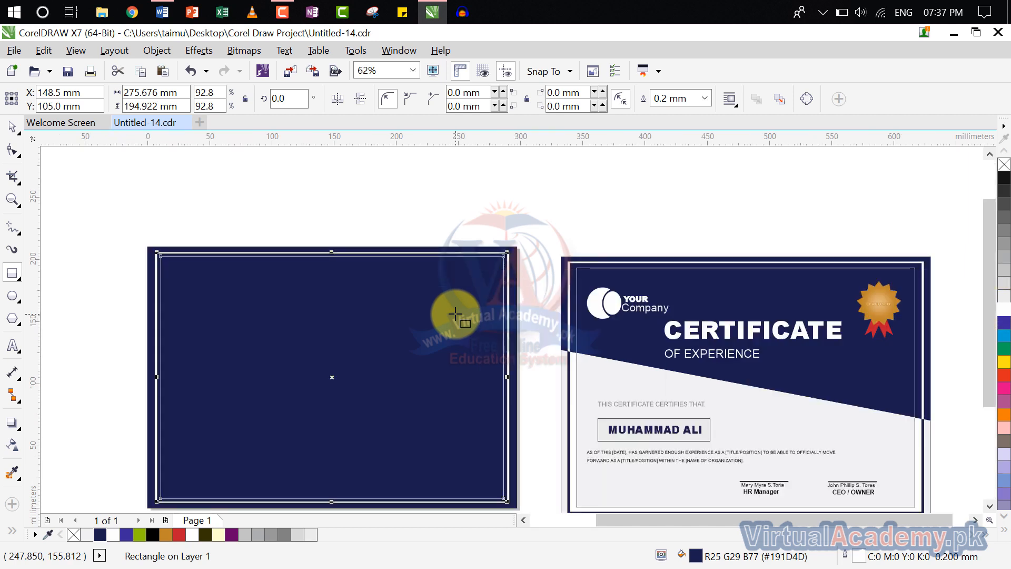
pyautogui.scroll(1, 455, 315)
pyautogui.scroll(-1, 455, 314)
pyautogui.scroll(2, 482, 441)
pyautogui.scroll(2, 482, 442)
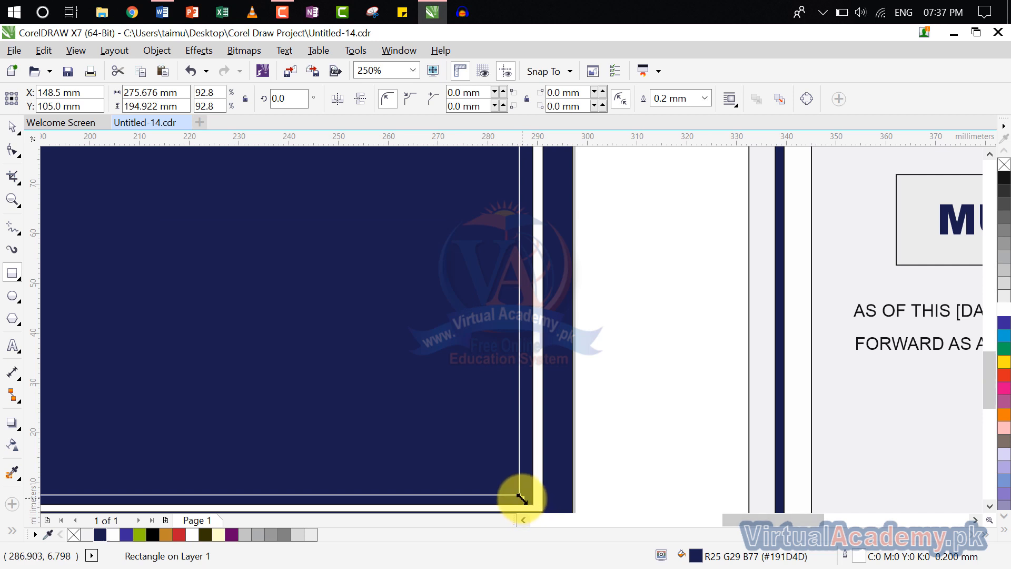
pyautogui.moveTo(520, 494); pyautogui.dragTo(513, 484)
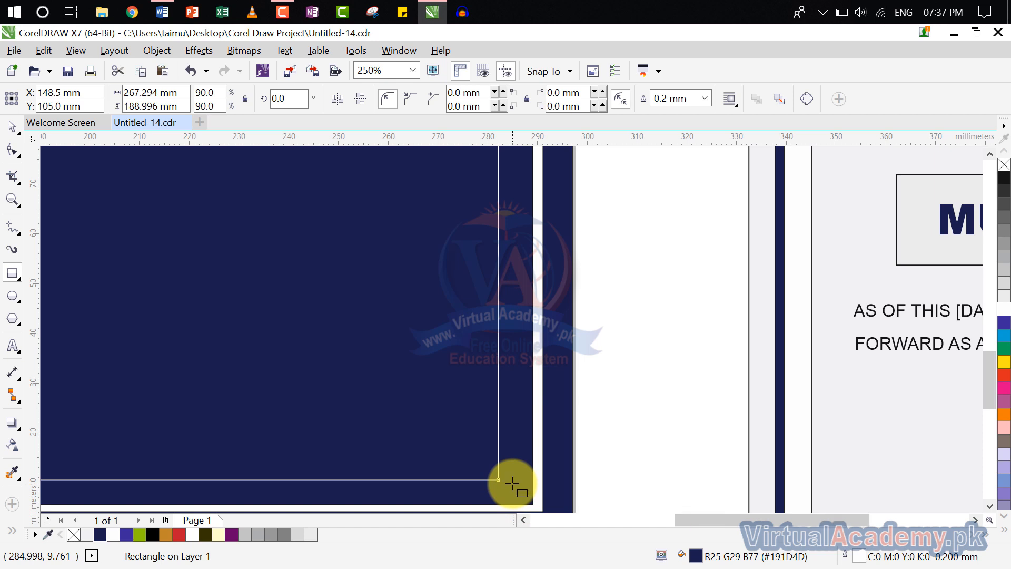
pyautogui.scroll(-2, 512, 483)
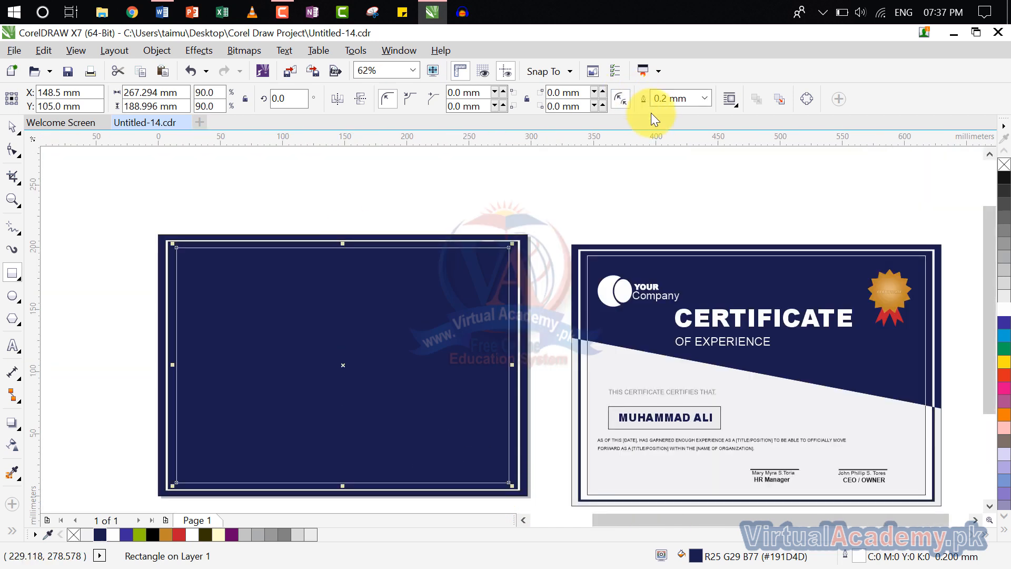
# - Set the innermost rectangle's outline width to 0.5 mm and deselect it
pyautogui.click(704, 99)
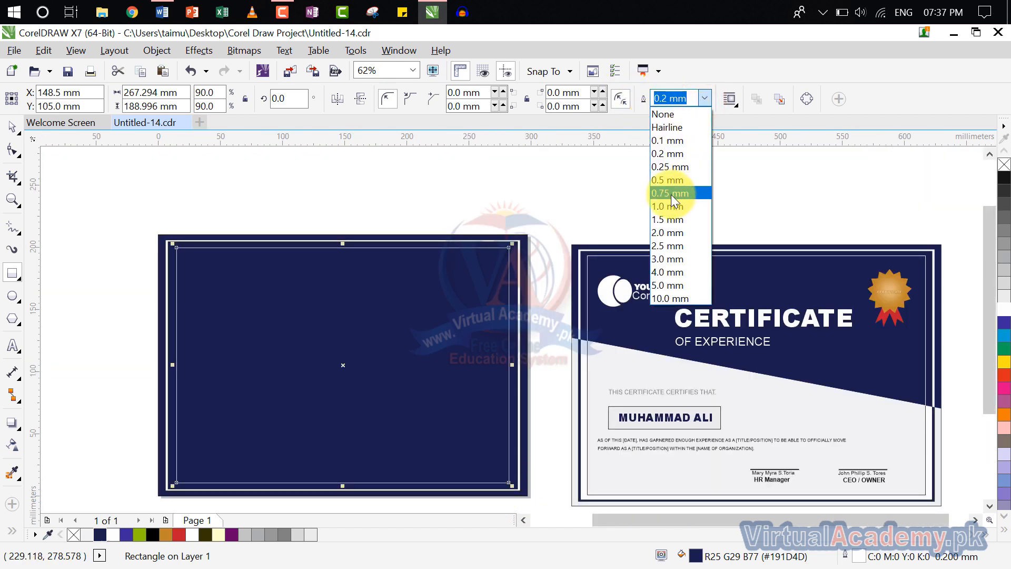
pyautogui.click(671, 208)
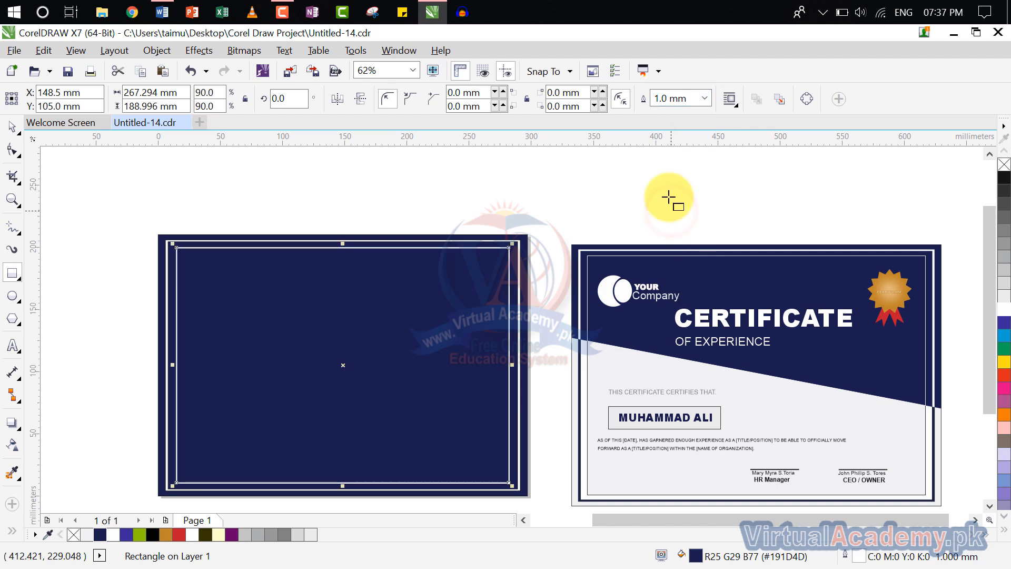
pyautogui.click(704, 99)
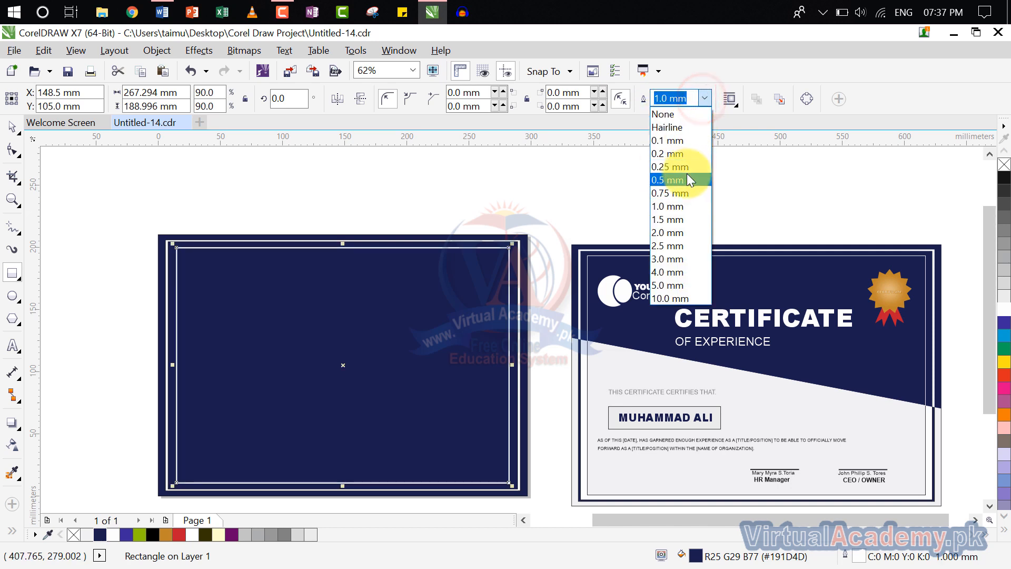
pyautogui.click(687, 180)
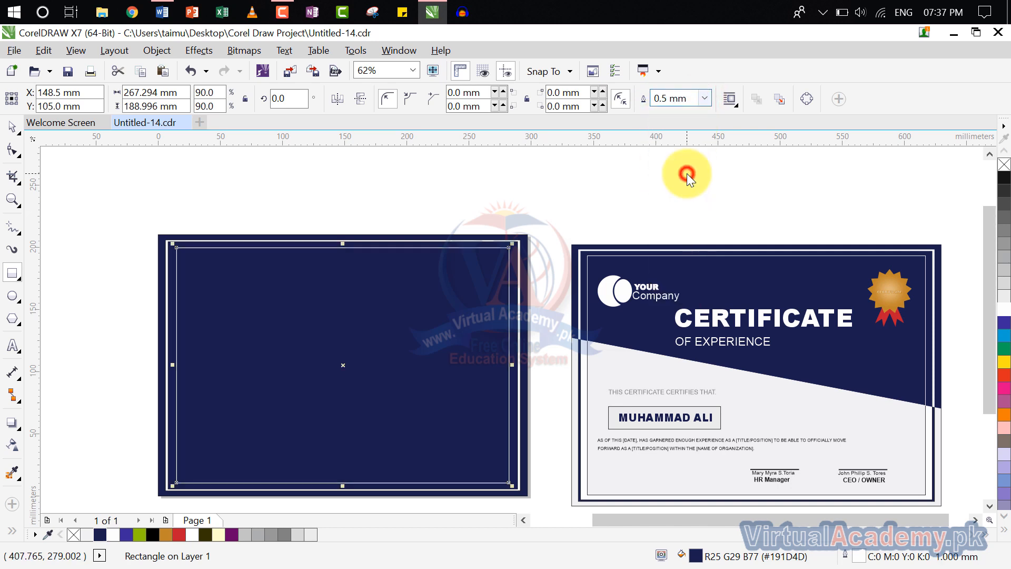
pyautogui.click(12, 127)
pyautogui.click(257, 200)
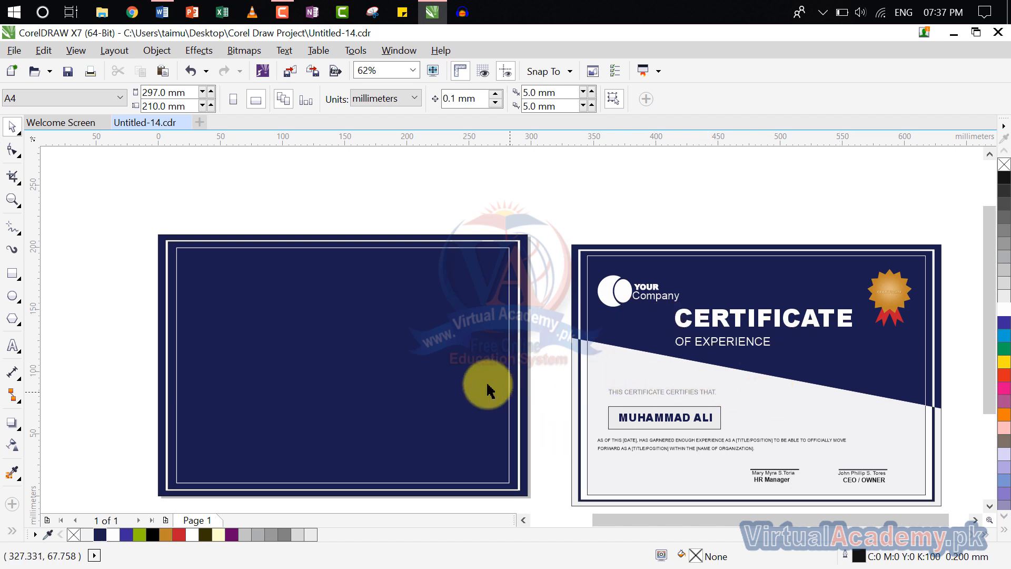
# - Draw a straight Pen line sloping down to the right across the page, extending past both edges, about 328 mm wide and 57 mm high
pyautogui.scroll(-1, 477, 366)
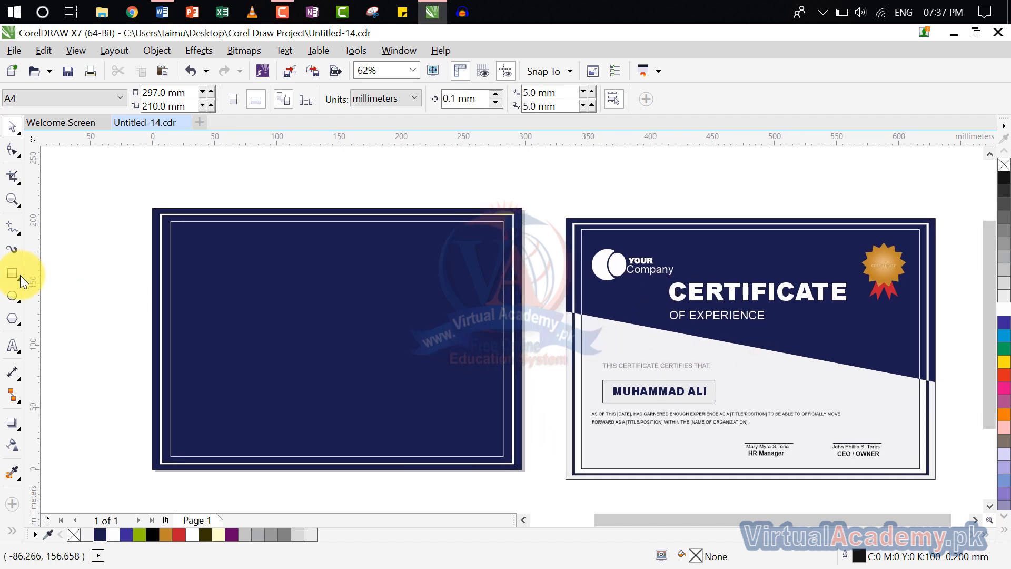
pyautogui.click(14, 230)
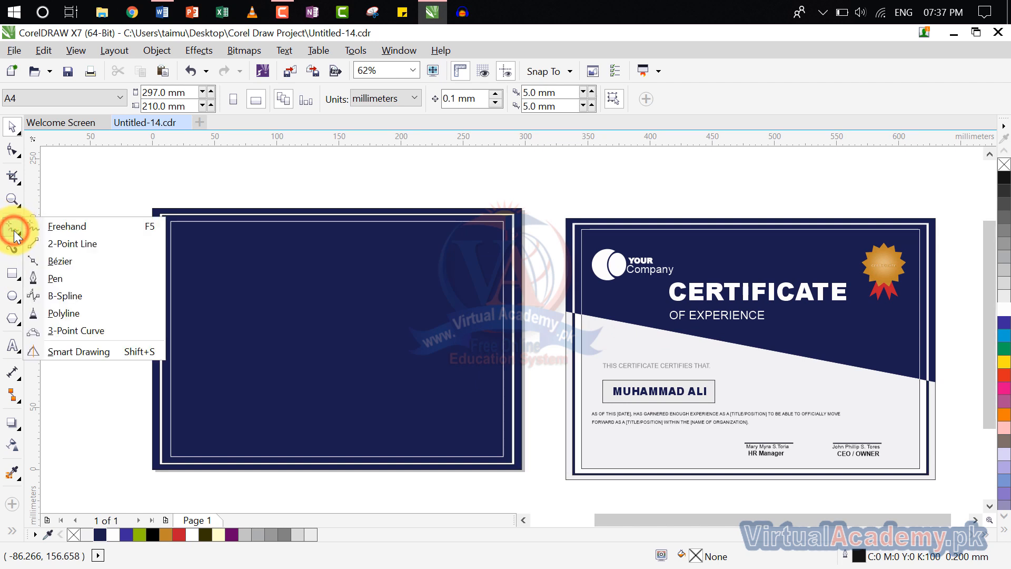
pyautogui.click(71, 271)
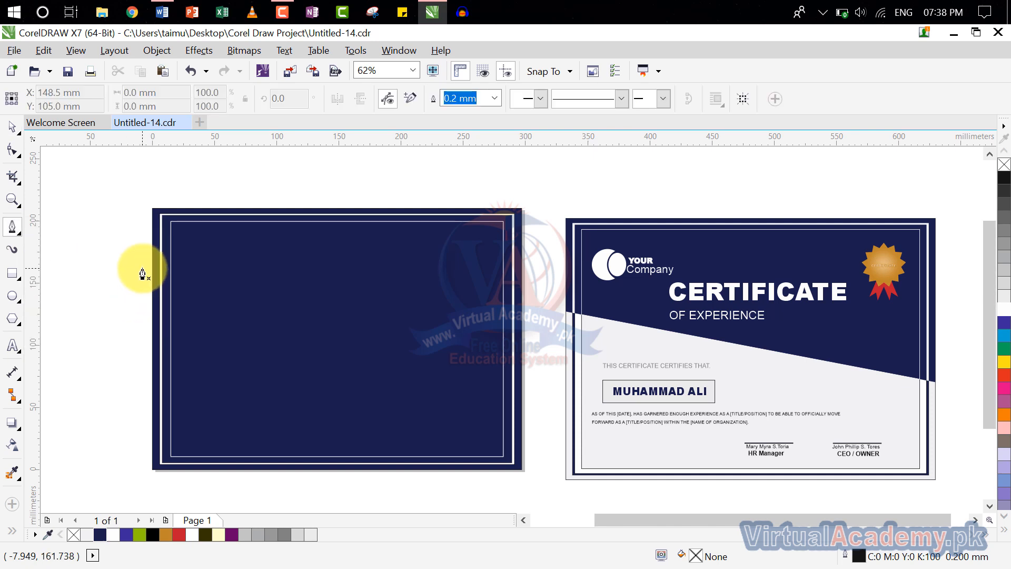
pyautogui.click(140, 284)
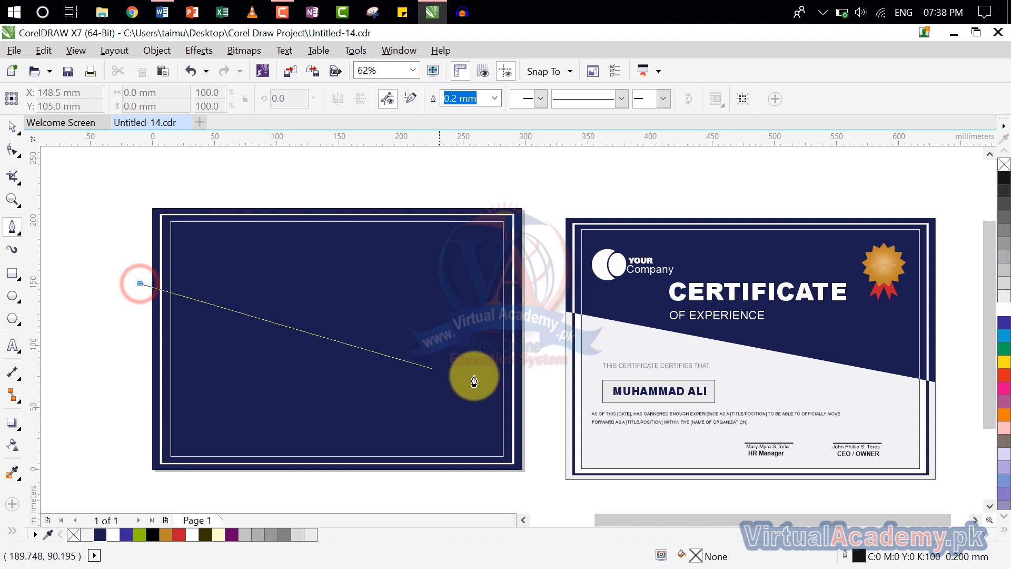
pyautogui.click(547, 356)
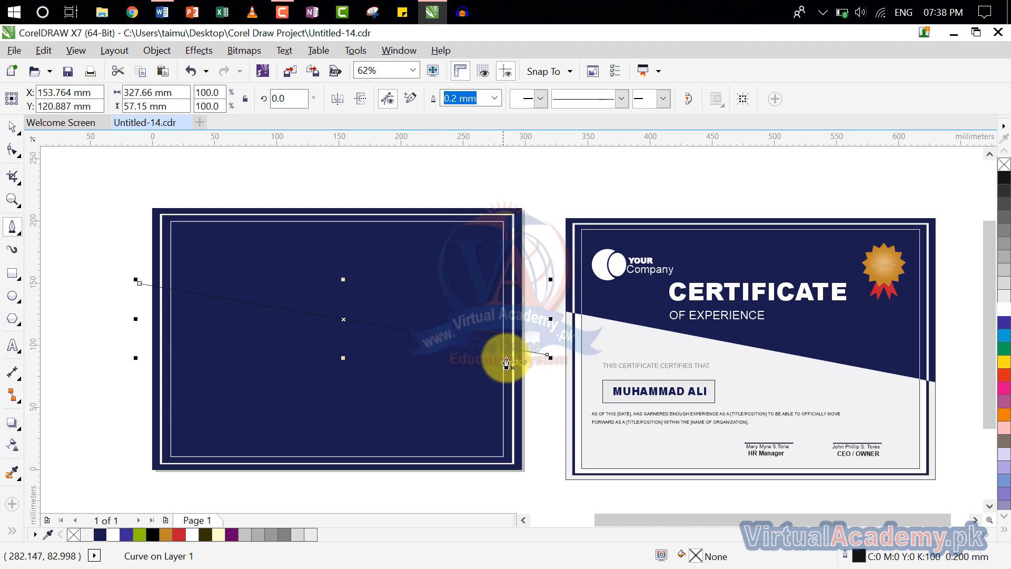
pyautogui.click(12, 127)
# - Use Smart Fill to create green, outline-free shapes from each border band and the inner area below the diagonal line
pyautogui.click(12, 530)
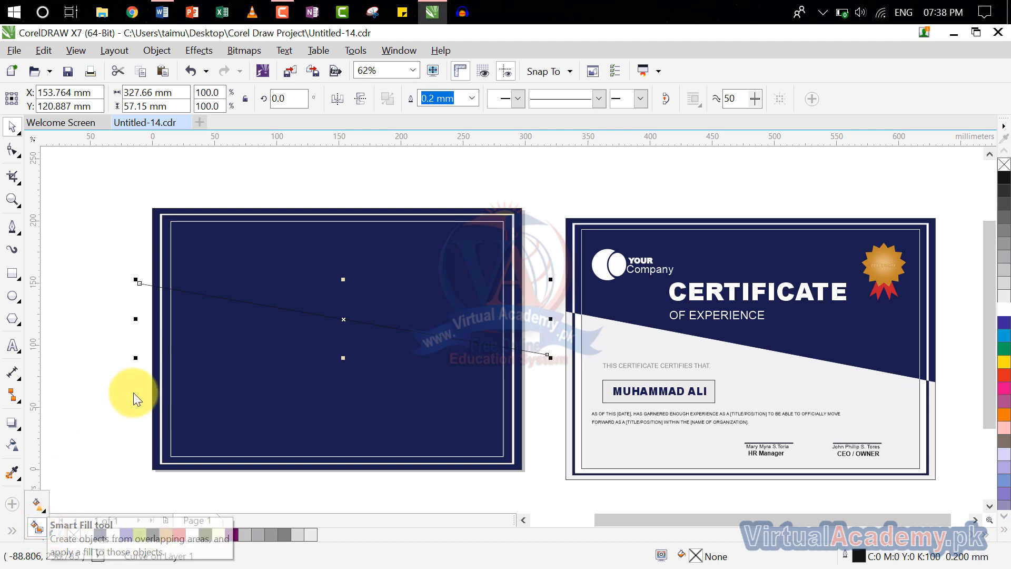
pyautogui.click(156, 312)
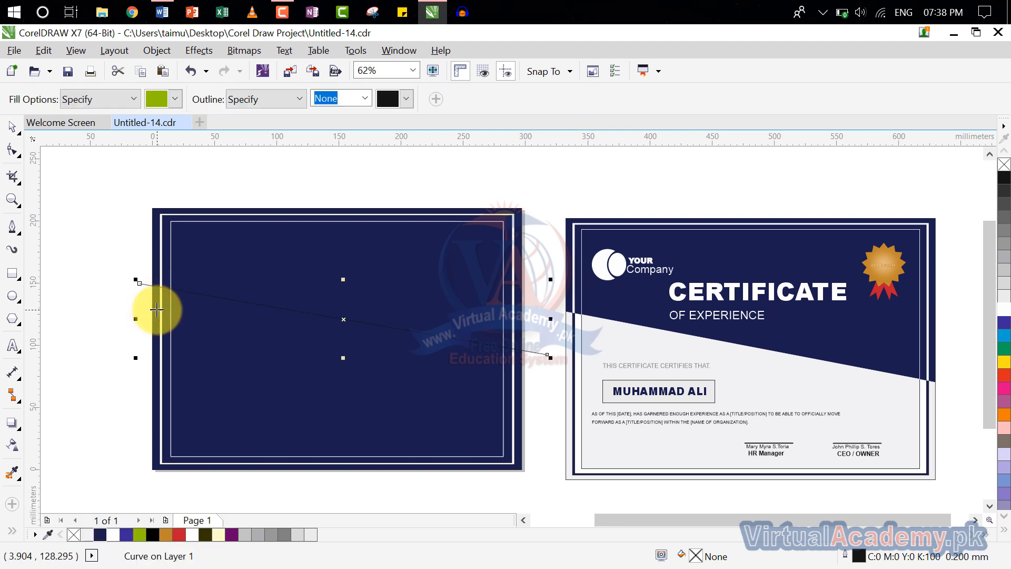
pyautogui.click(157, 310)
pyautogui.scroll(3, 153, 308)
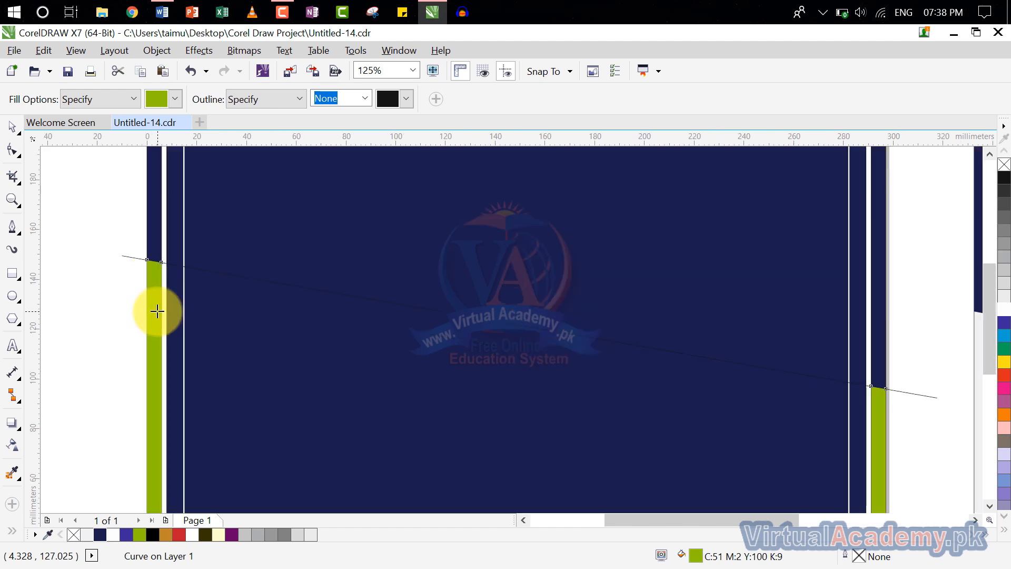
pyautogui.scroll(-3, 154, 305)
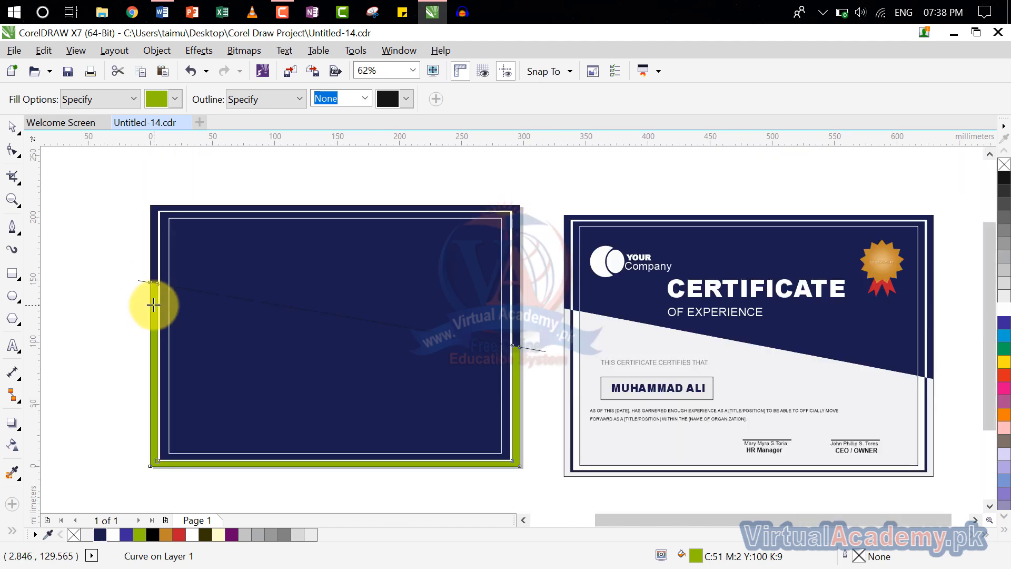
pyautogui.scroll(4, 159, 304)
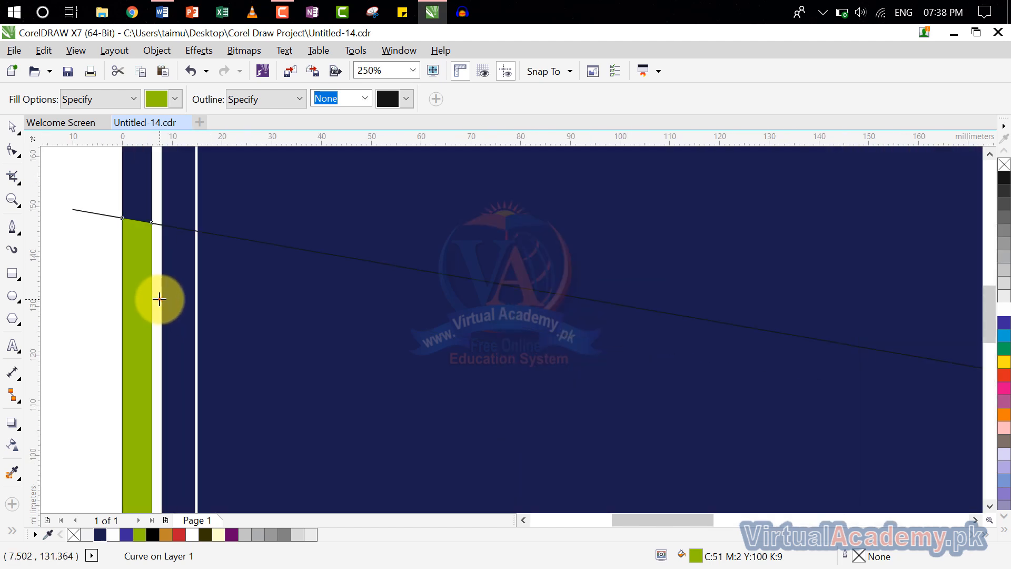
pyautogui.click(158, 296)
pyautogui.click(170, 299)
pyautogui.click(239, 319)
pyautogui.scroll(-6, 240, 320)
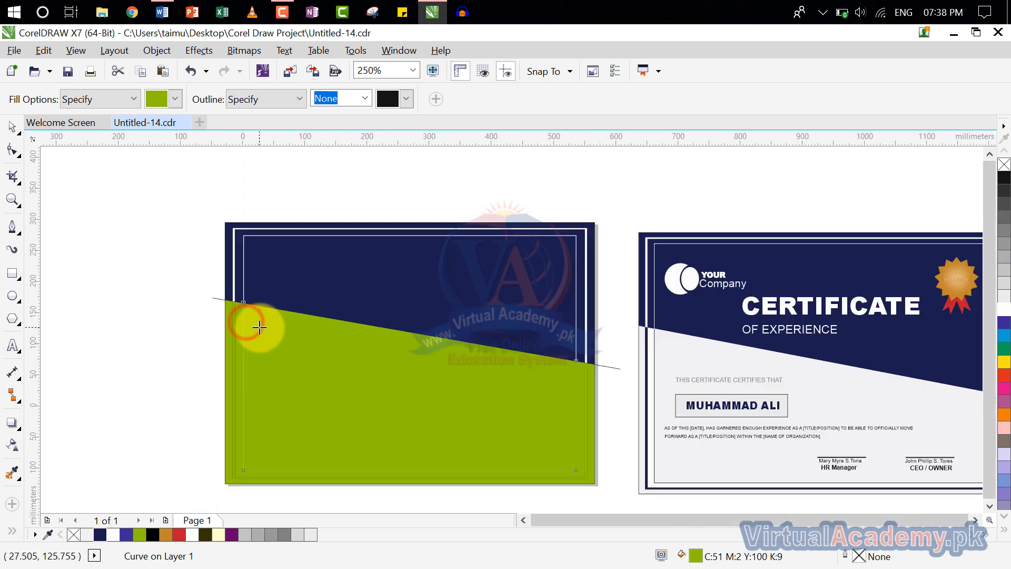
pyautogui.scroll(2, 217, 319)
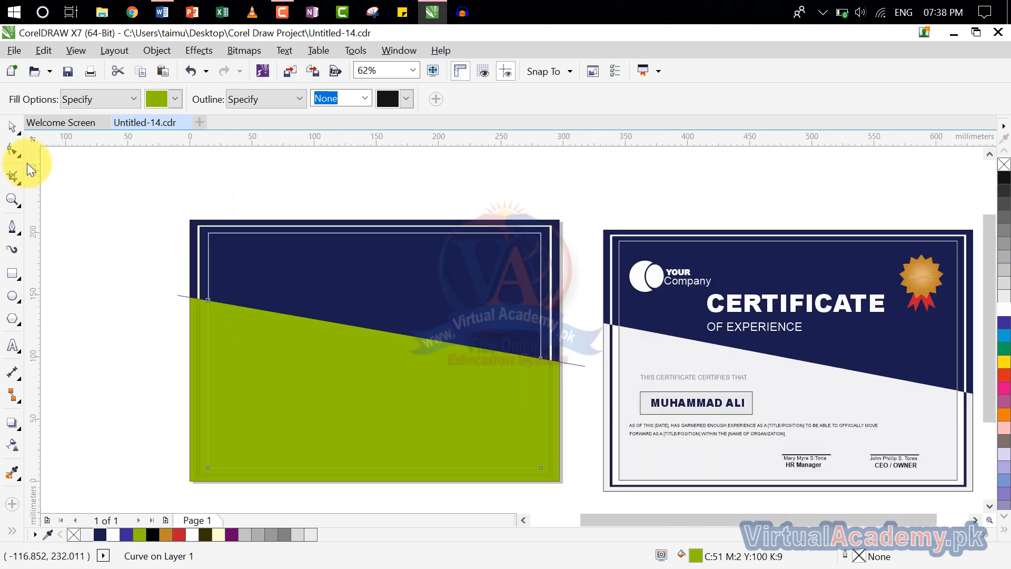
# - Fill the outermost border band below the diagonal line with white
pyautogui.click(11, 127)
pyautogui.click(132, 277)
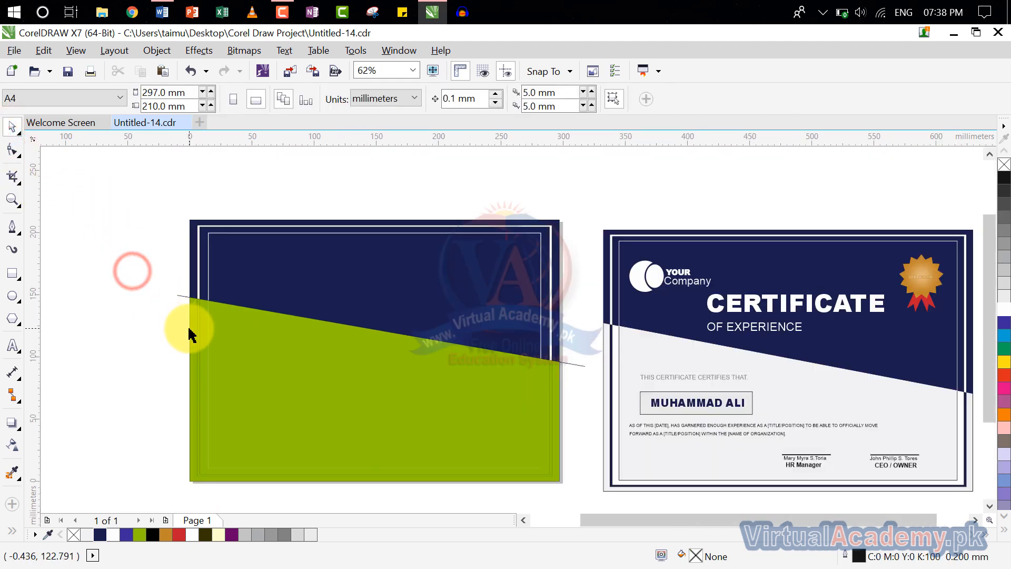
pyautogui.click(193, 329)
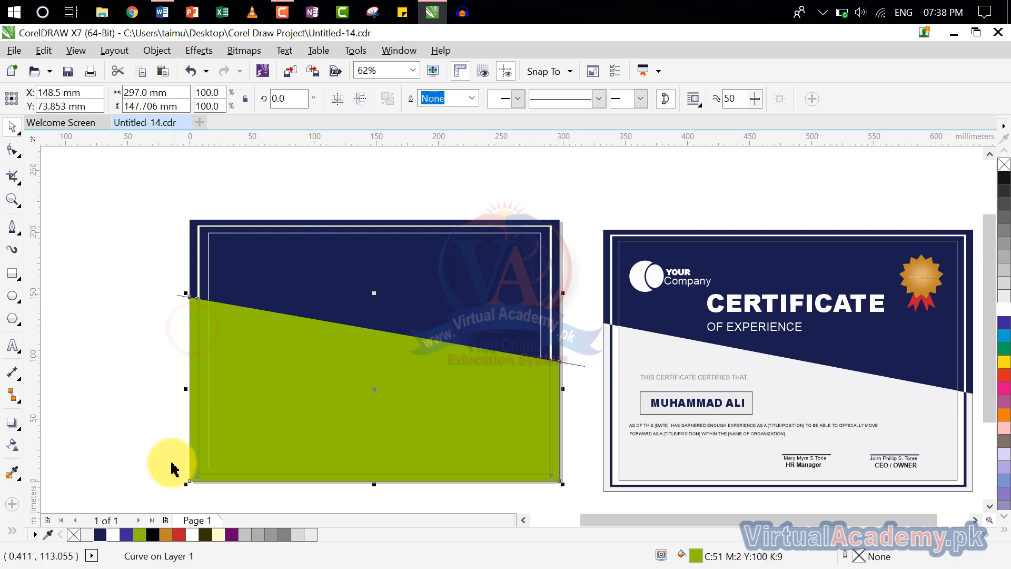
pyautogui.click(115, 536)
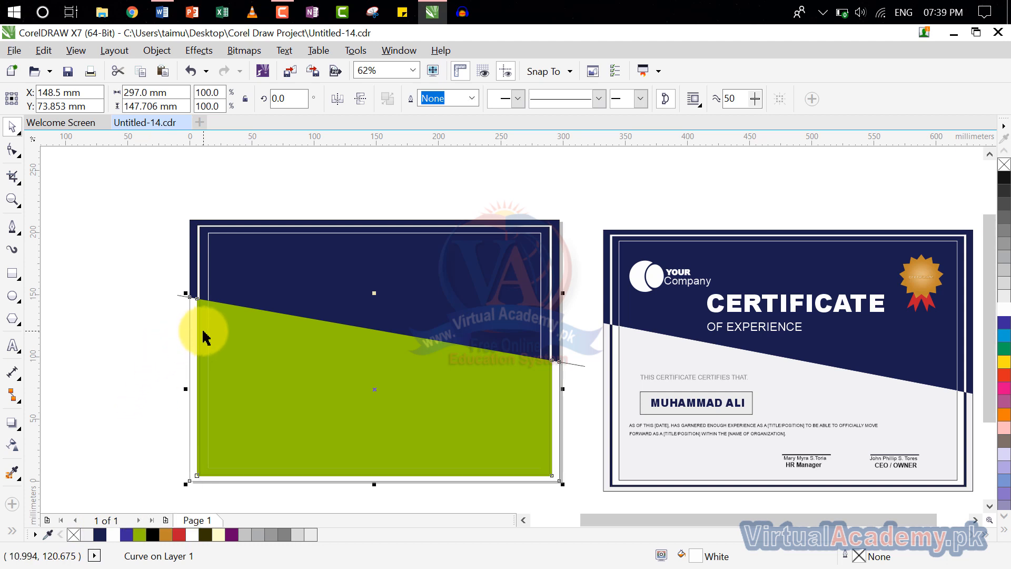
# - Fill the narrow second border band below the diagonal with dark blue #191D4D
pyautogui.scroll(4, 201, 337)
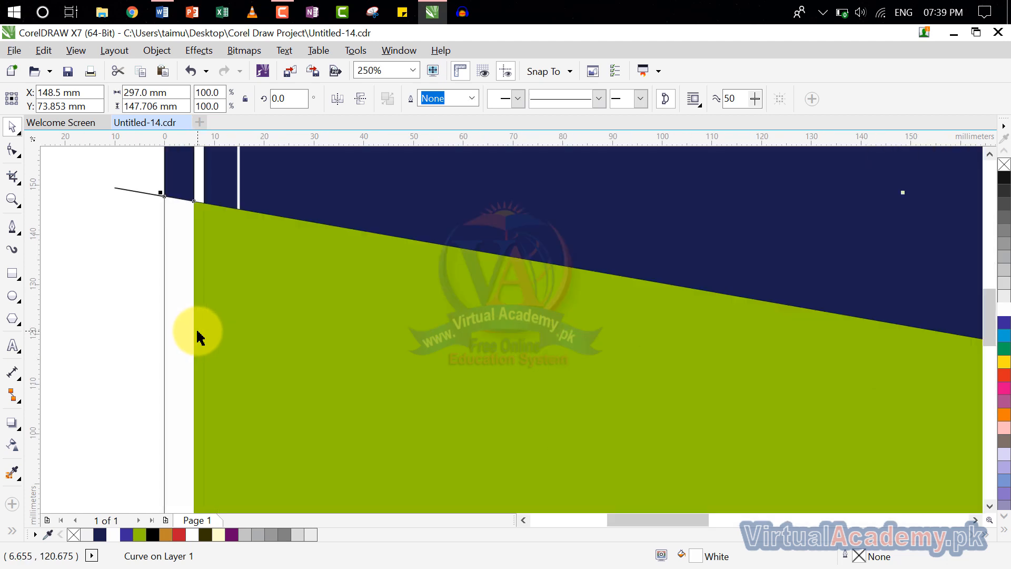
pyautogui.click(200, 334)
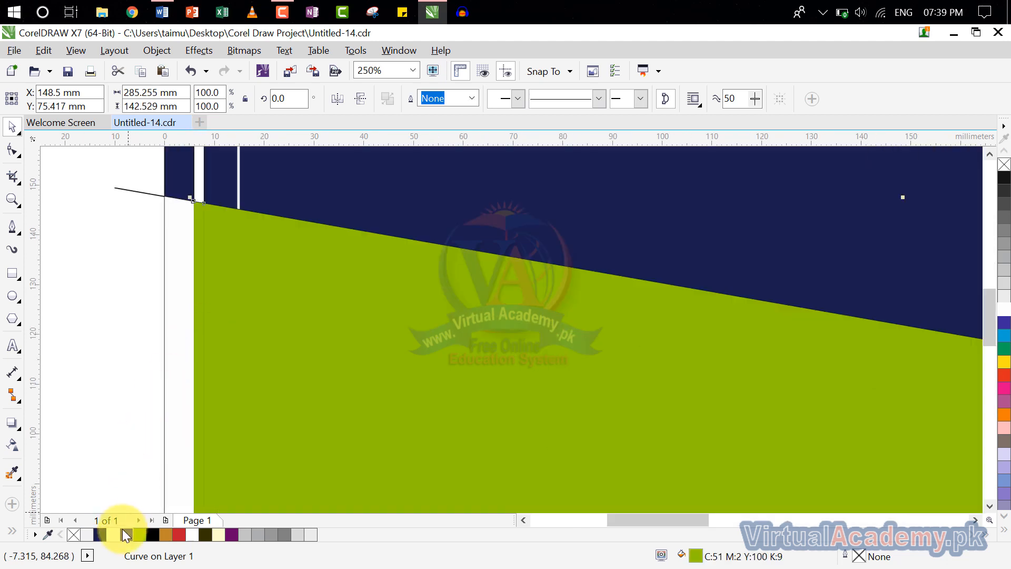
pyautogui.click(102, 536)
pyautogui.scroll(-4, 198, 410)
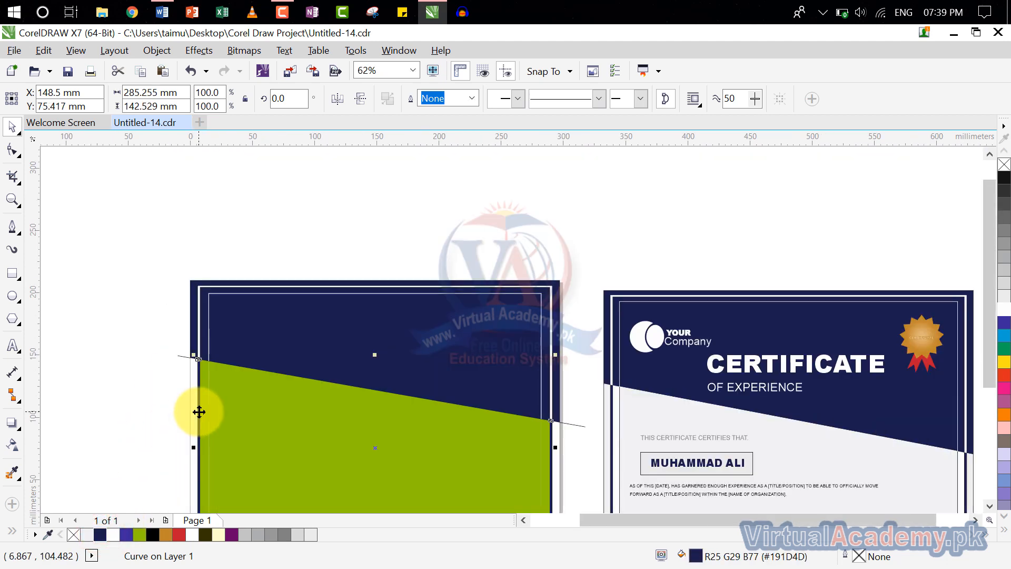
# - Fill the third border band and the inner area below the diagonal with light grey #F1F1F3
pyautogui.scroll(2, 212, 426)
pyautogui.click(199, 390)
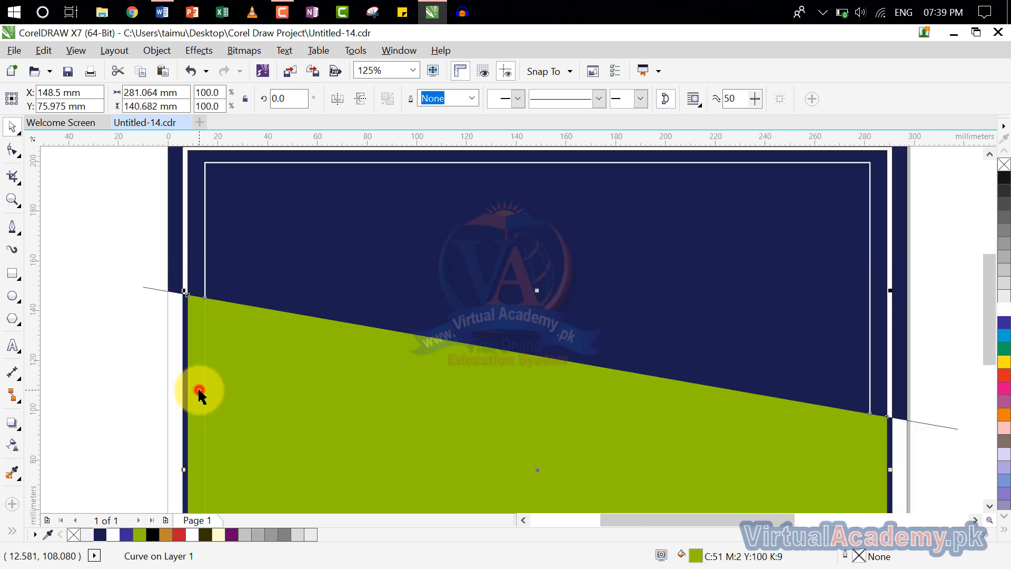
pyautogui.click(91, 534)
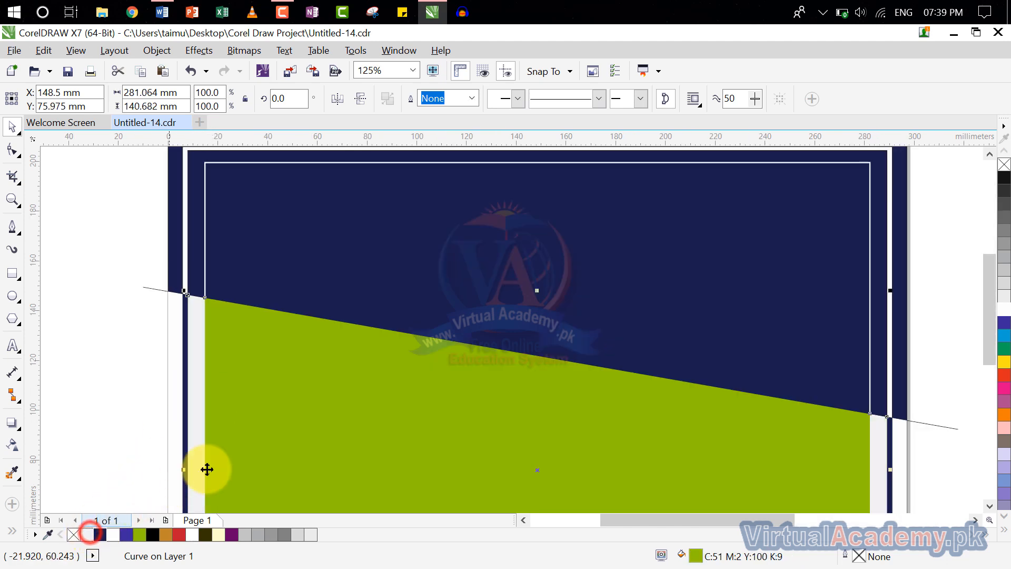
pyautogui.click(303, 441)
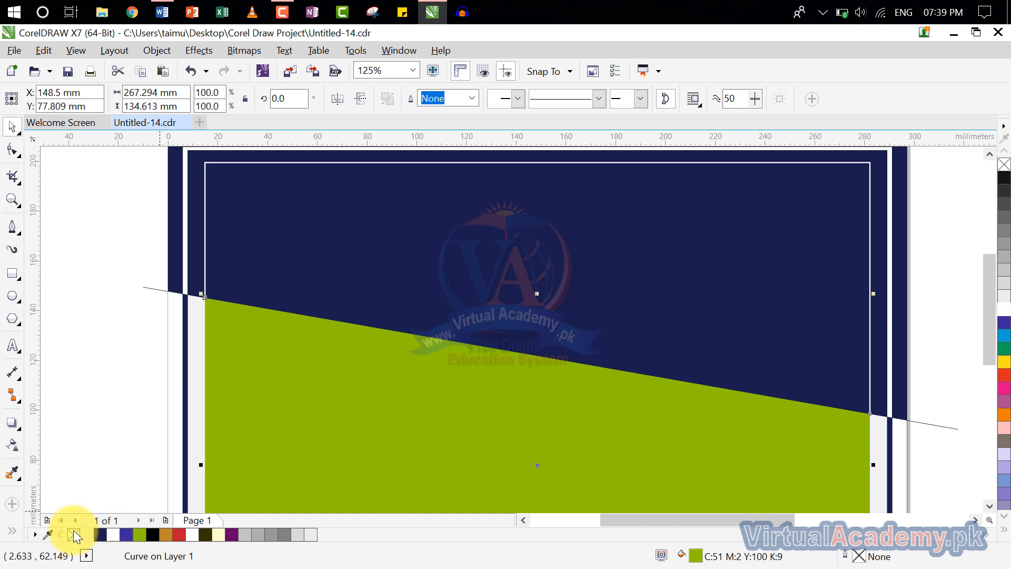
pyautogui.click(86, 534)
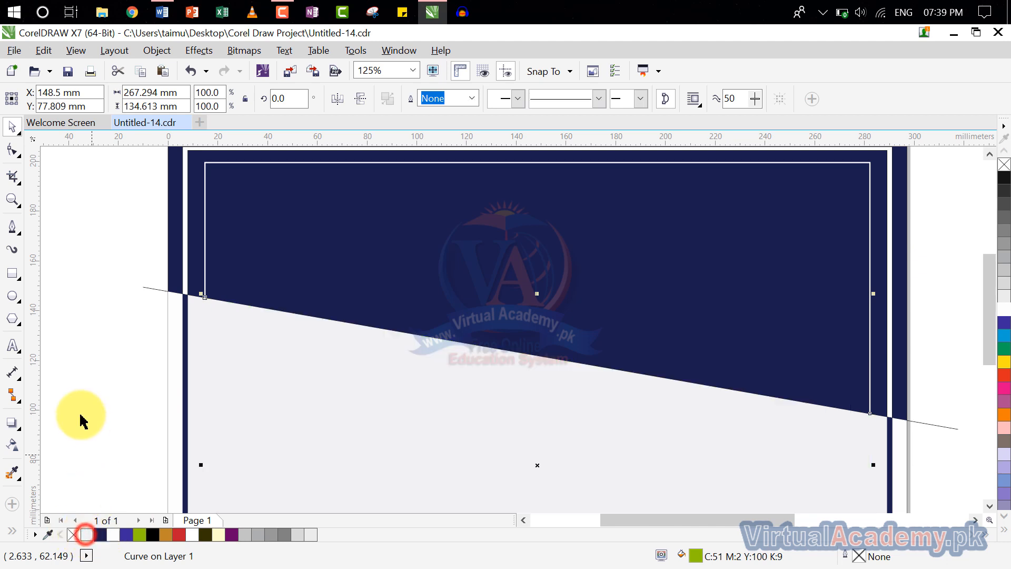
pyautogui.click(61, 387)
pyautogui.scroll(-2, 61, 385)
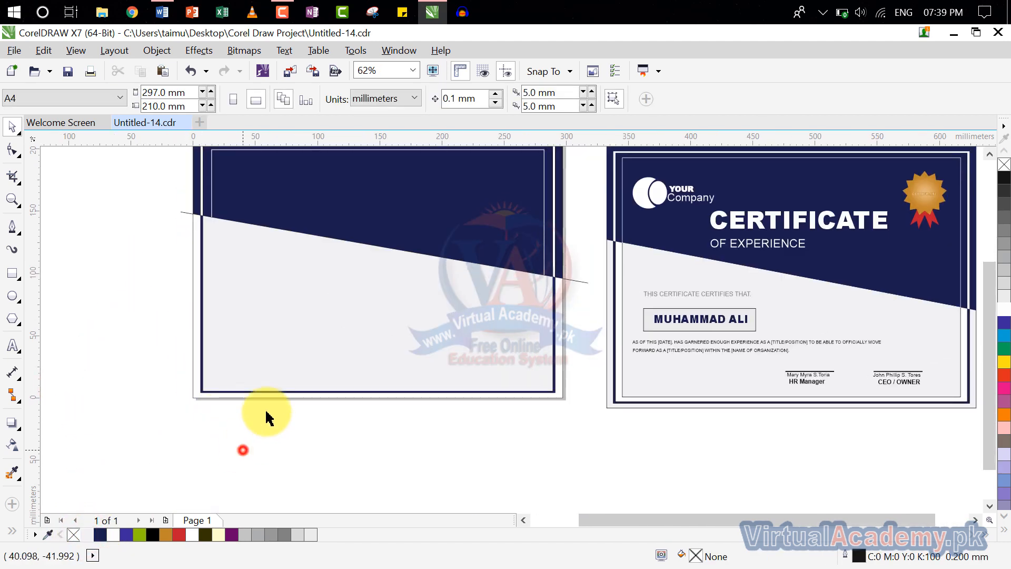
# - Recolour the band directly around the light grey inner area below the diagonal to white
pyautogui.click(206, 232)
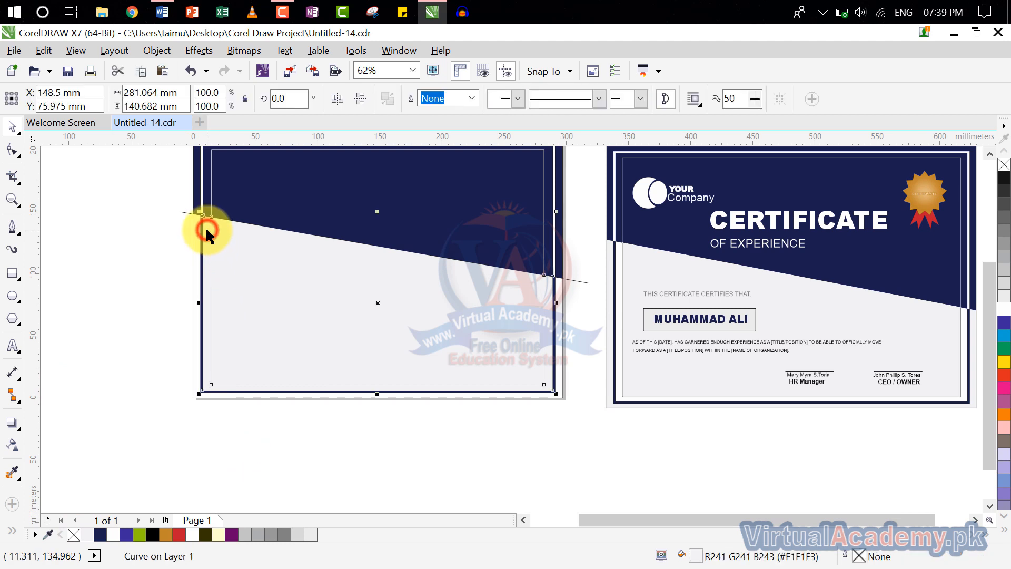
pyautogui.click(115, 532)
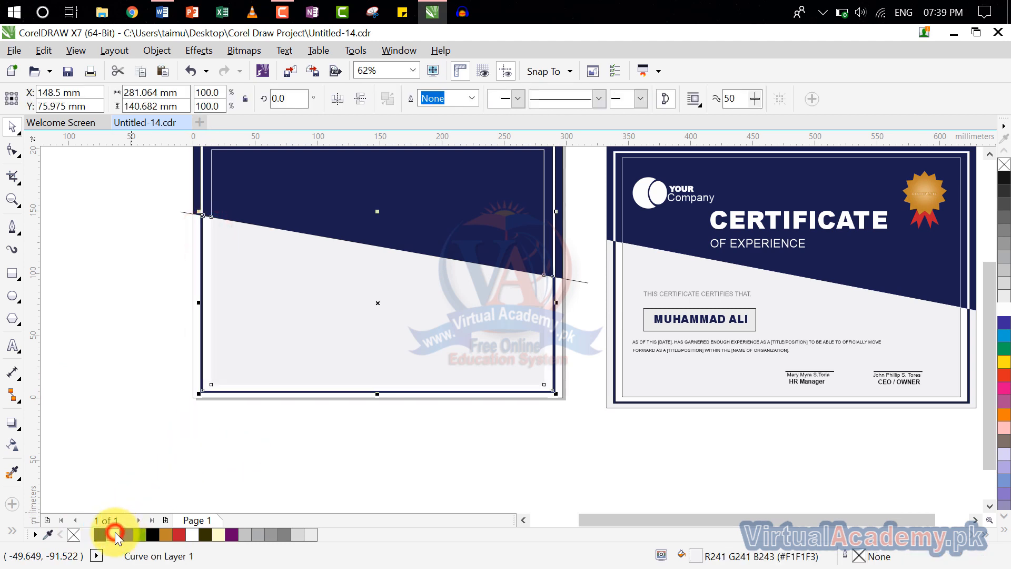
pyautogui.click(248, 475)
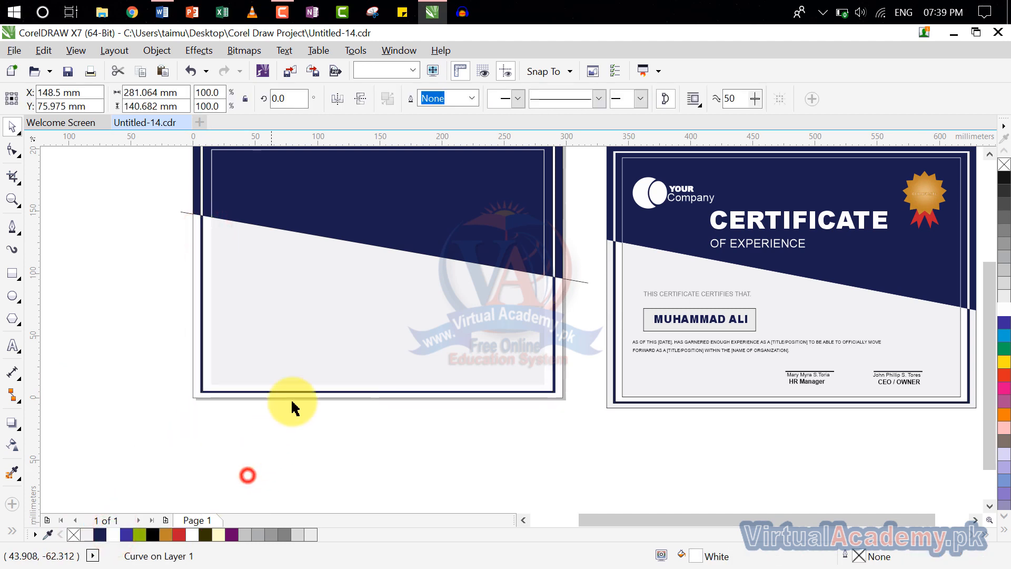
pyautogui.click(313, 348)
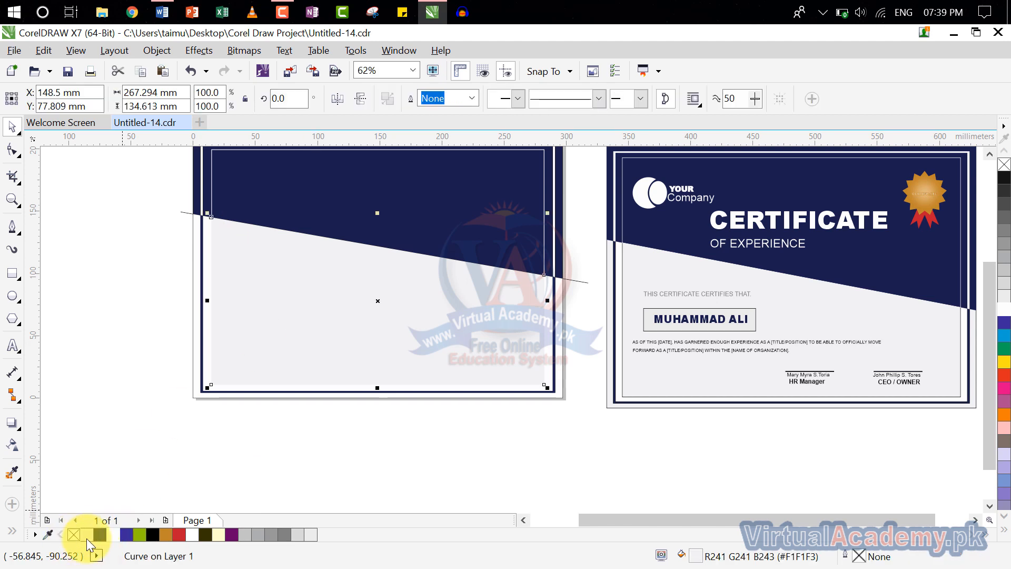
pyautogui.click(203, 462)
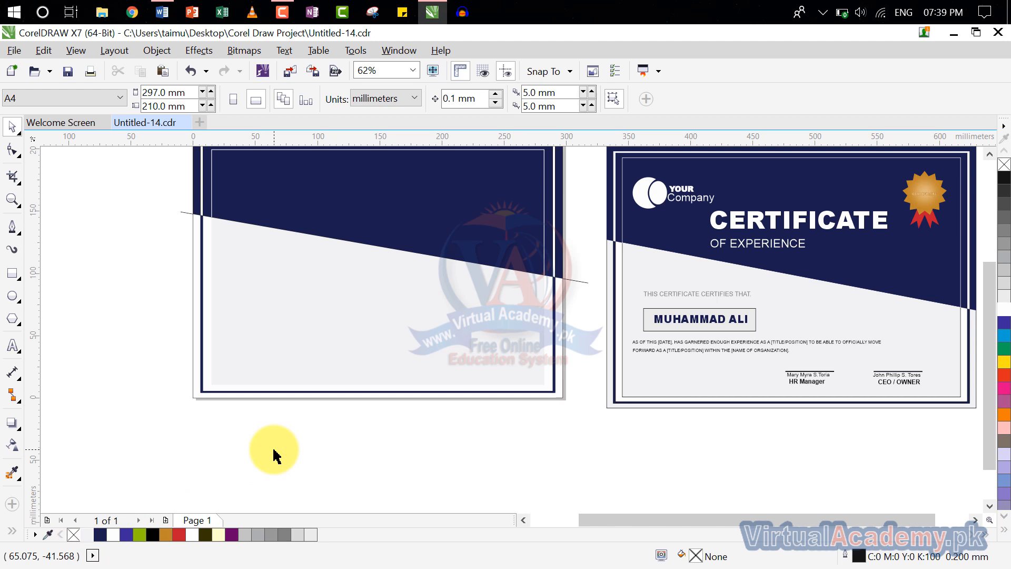
# - Give the light grey inner area a black outline and deselect it
pyautogui.scroll(4, 226, 245)
pyautogui.click(225, 242)
pyautogui.scroll(-4, 255, 294)
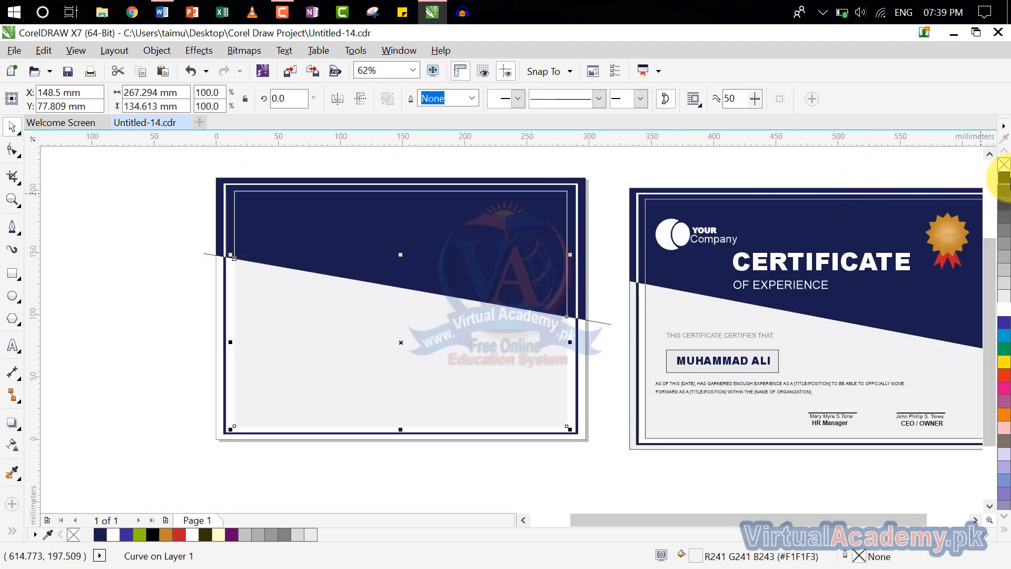
pyautogui.rightClick(1004, 177)
pyautogui.click(440, 501)
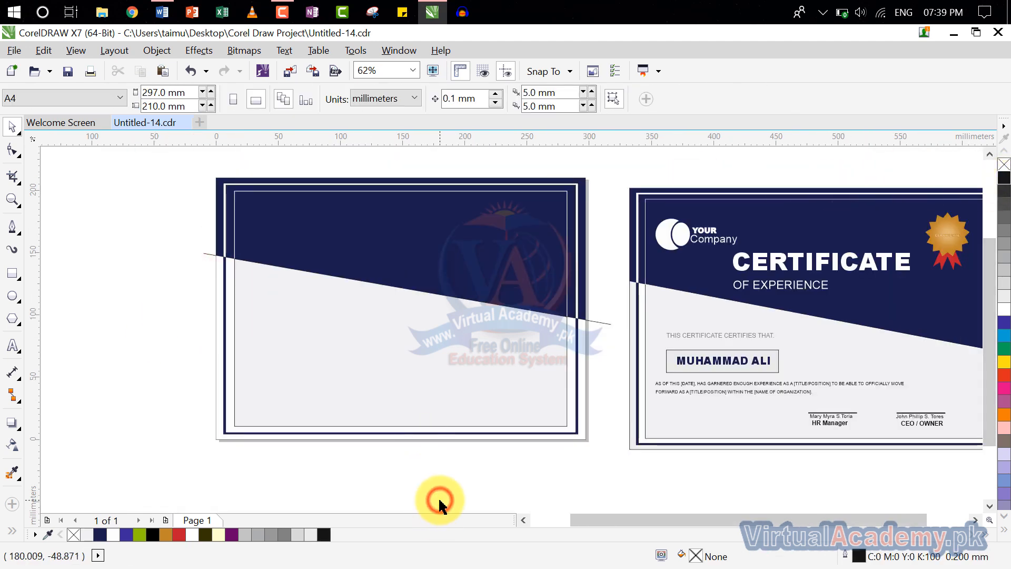
# - Delete the diagonal construction line that extends past both page edges
pyautogui.moveTo(441, 500); pyautogui.dragTo(368, 456)
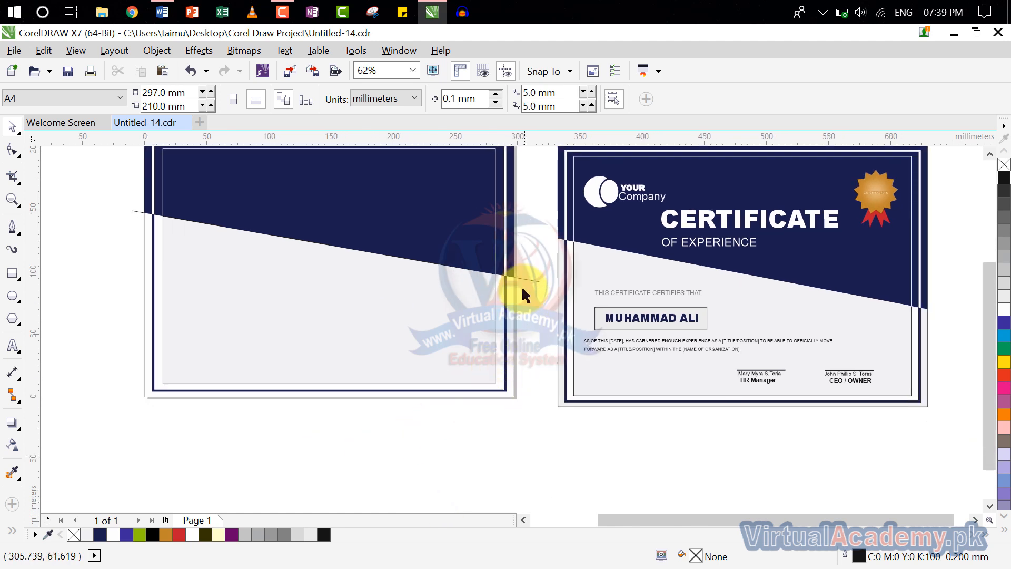
pyautogui.click(528, 284)
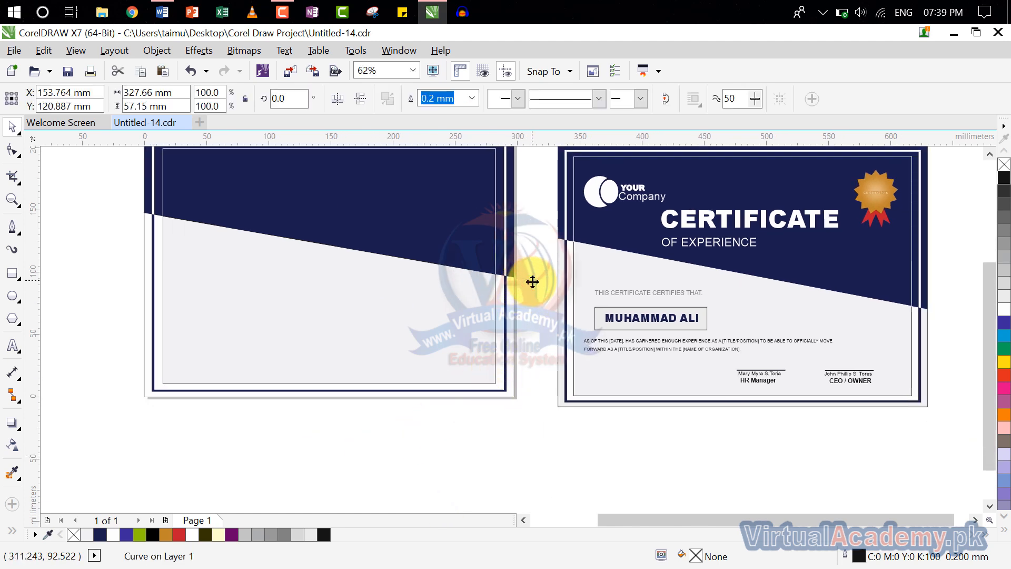
pyautogui.click(531, 295)
pyautogui.scroll(-2, 530, 300)
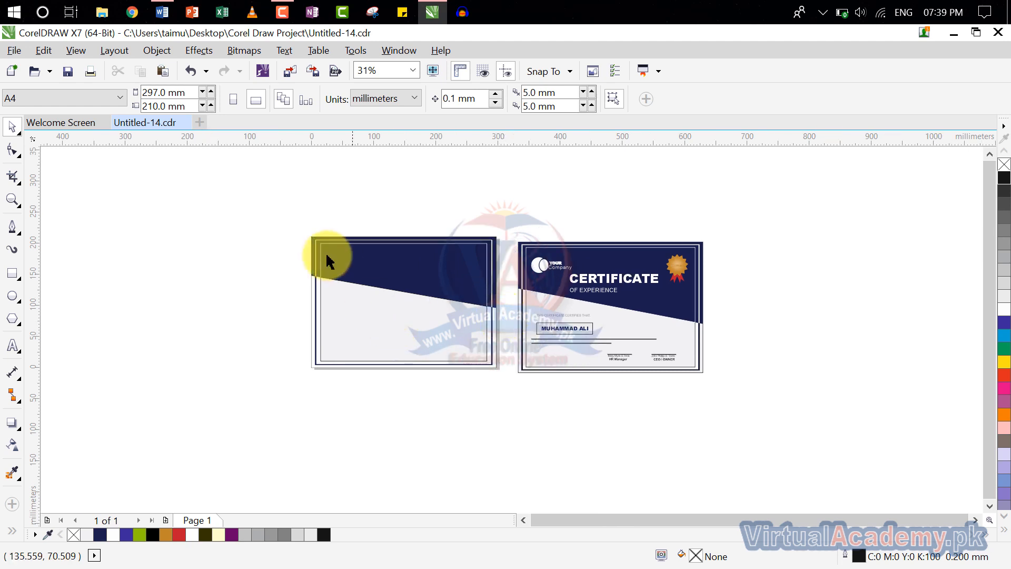
# - Draw an unfilled circle about 46 mm in diameter in the empty area below the page for the logo
pyautogui.scroll(4, 327, 256)
pyautogui.scroll(-2, 327, 247)
pyautogui.hscroll(2, 413, 349)
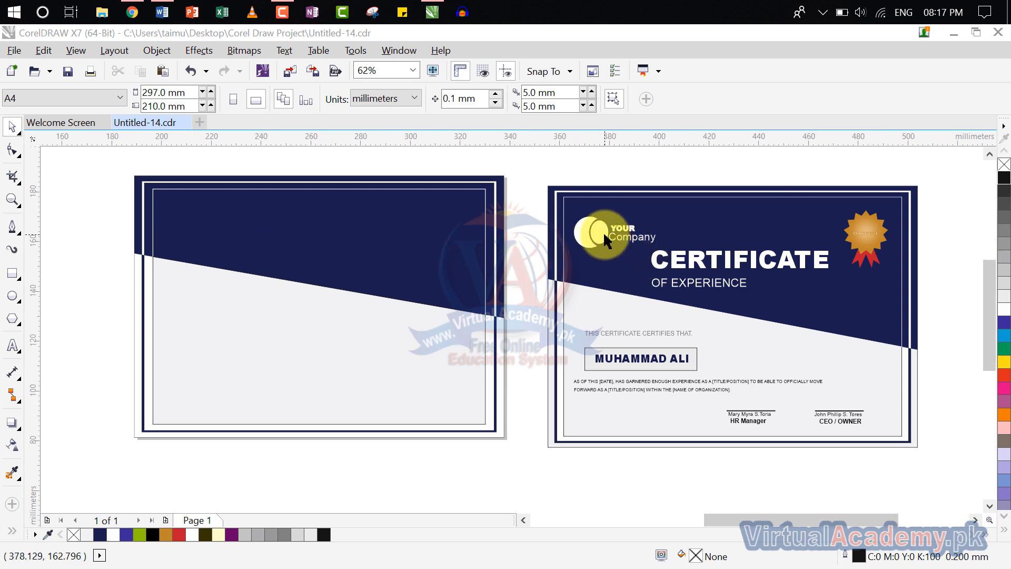
pyautogui.scroll(2, 602, 232)
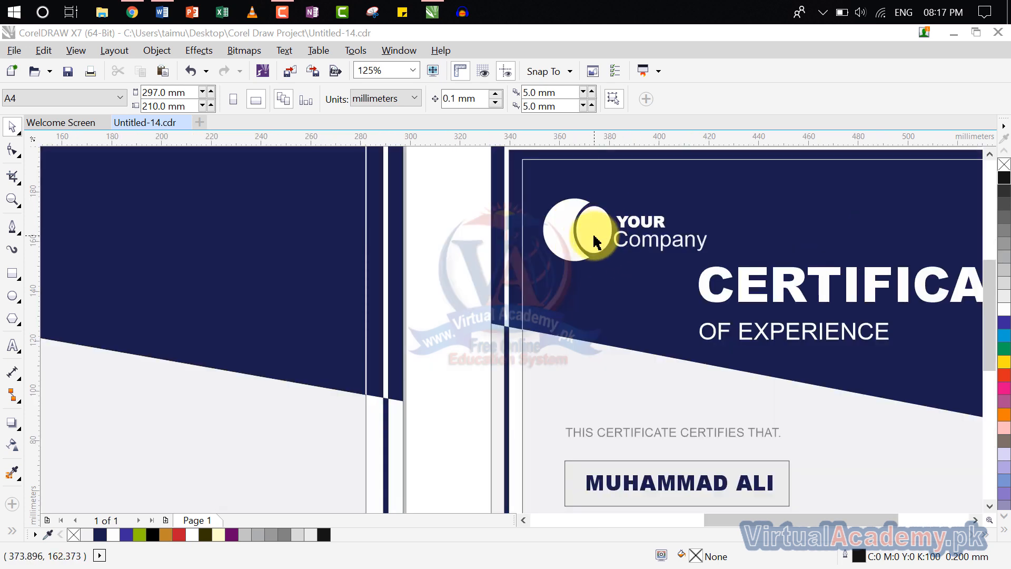
pyautogui.scroll(-2, 592, 228)
pyautogui.scroll(-2, 623, 221)
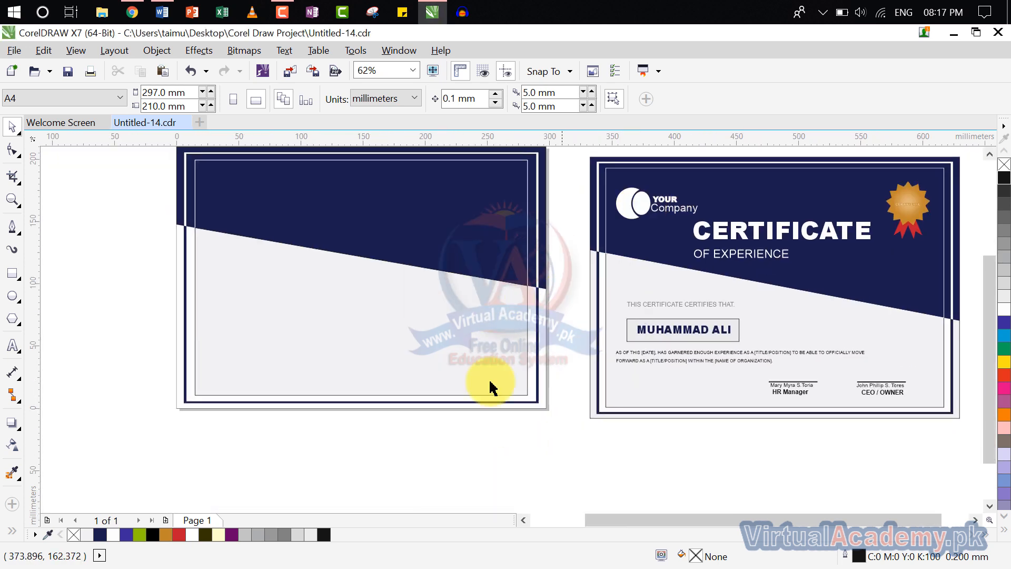
pyautogui.click(13, 295)
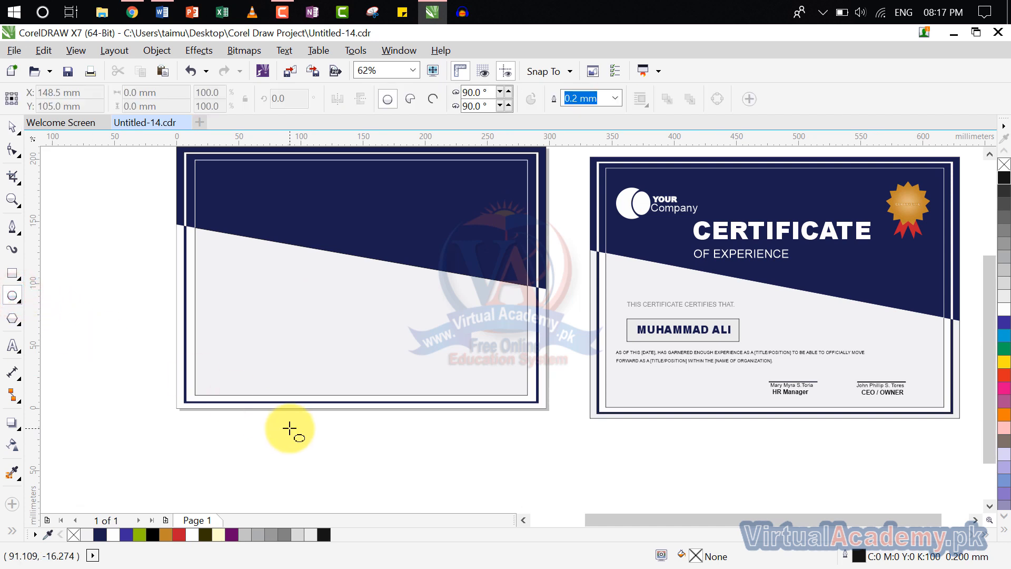
pyautogui.moveTo(290, 428); pyautogui.dragTo(342, 480)
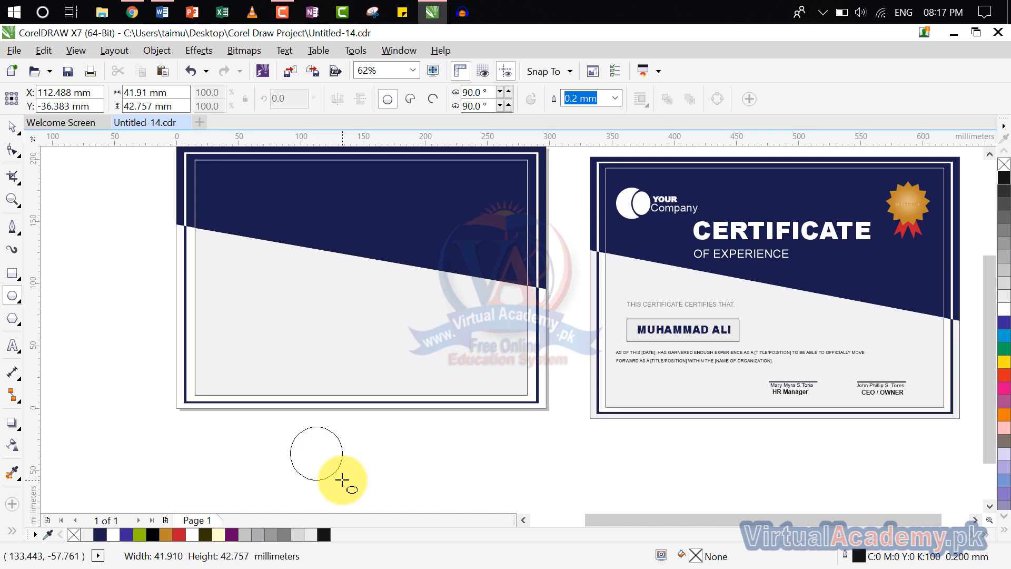
pyautogui.moveTo(343, 480)
pyautogui.mouseDown()
pyautogui.moveTo(370, 438)
pyautogui.moveTo(332, 464)
pyautogui.mouseUp()
pyautogui.scroll(2, 334, 452)
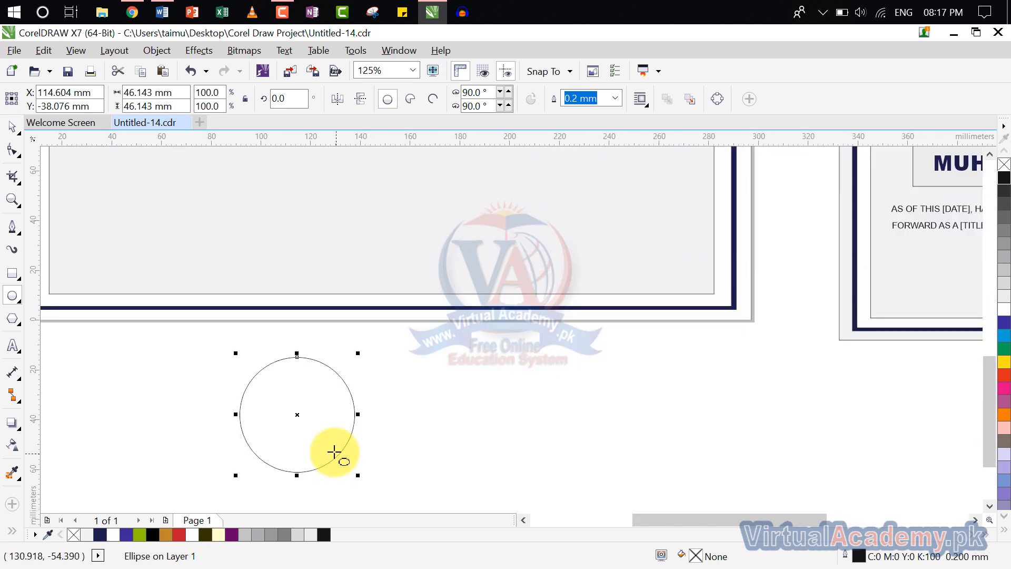
pyautogui.scroll(-2, 334, 451)
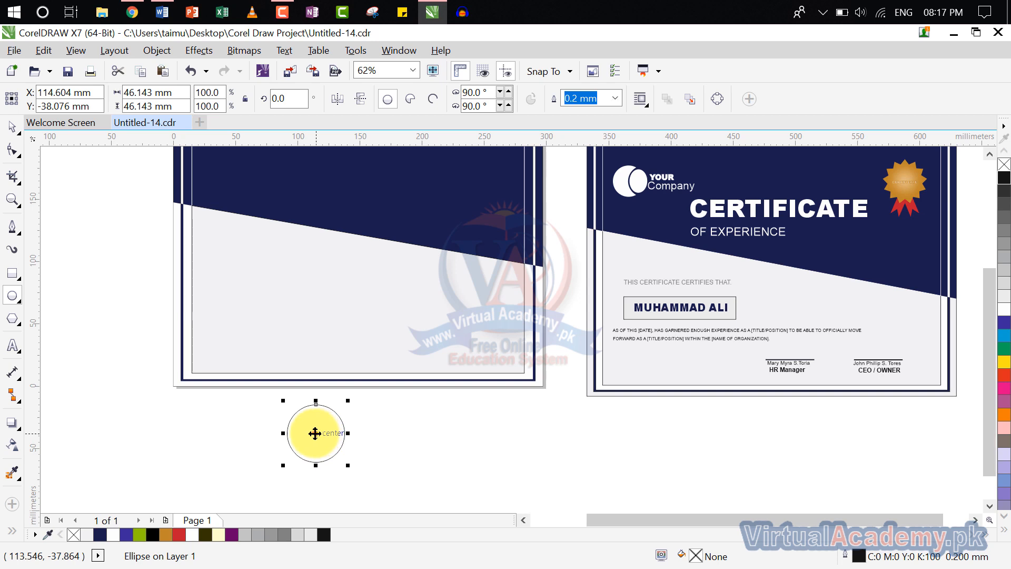
# - Duplicate the circle about 23 mm to the right, centring the copy on the original's right quadrant
pyautogui.moveTo(315, 433); pyautogui.dragTo(343, 435)
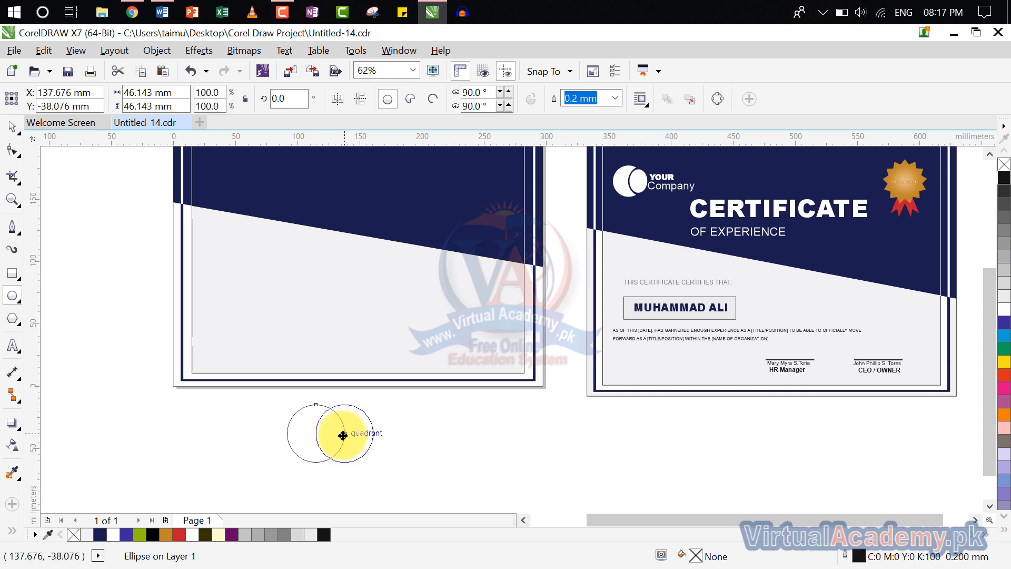
pyautogui.hotkey('ctrl', 'z')
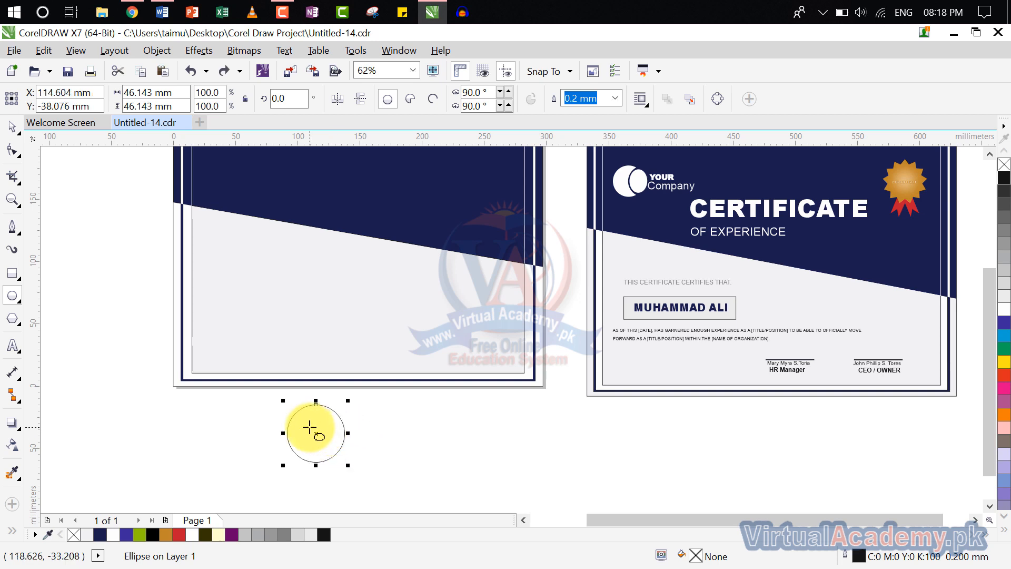
pyautogui.moveTo(316, 435); pyautogui.dragTo(343, 432)
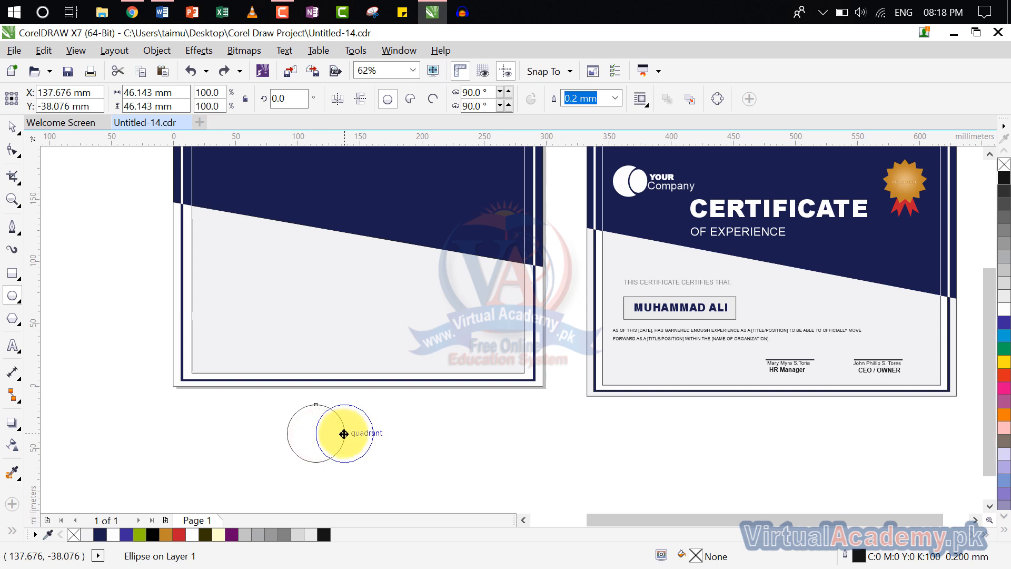
pyautogui.moveTo(343, 433); pyautogui.dragTo(343, 433)
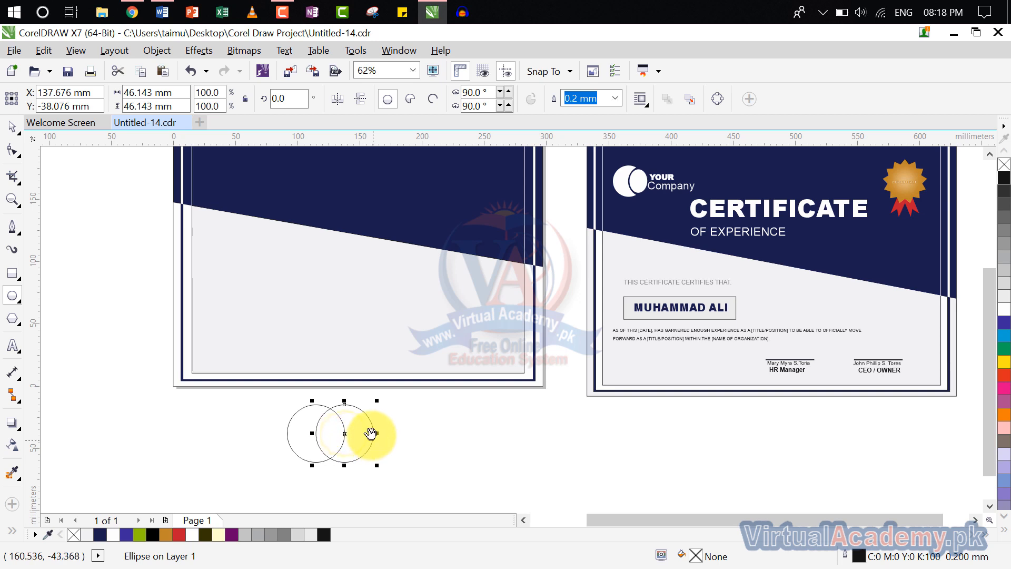
# - Select both overlapping circles and trim the left one with the right one
pyautogui.scroll(2, 368, 429)
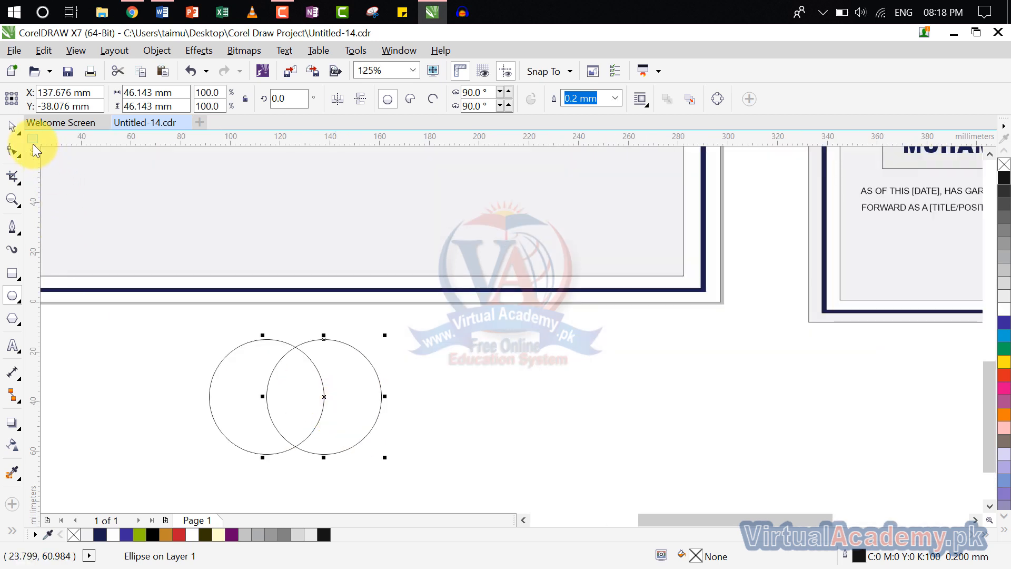
pyautogui.click(12, 127)
pyautogui.click(463, 384)
pyautogui.moveTo(451, 330); pyautogui.dragTo(188, 497)
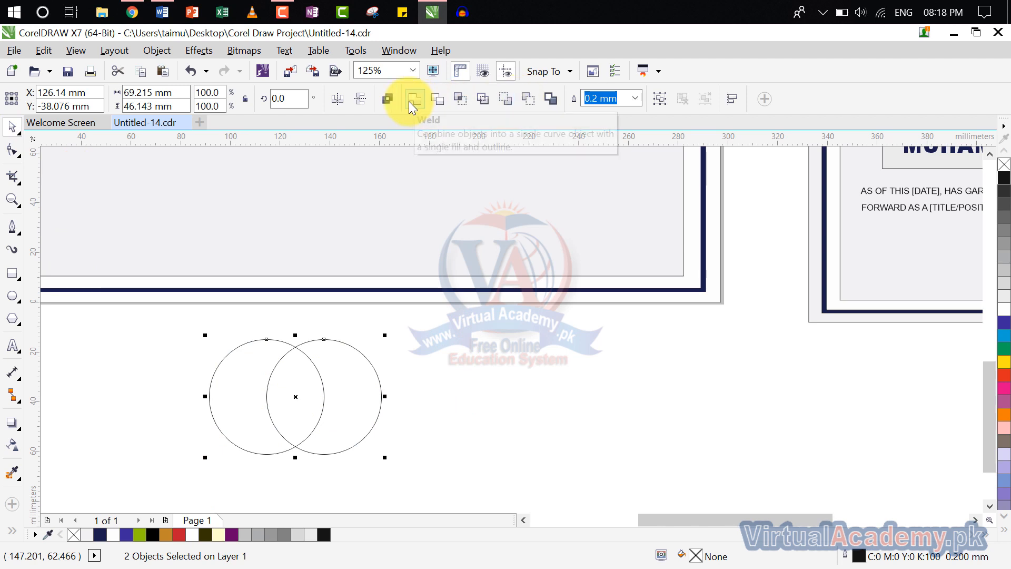
pyautogui.click(435, 99)
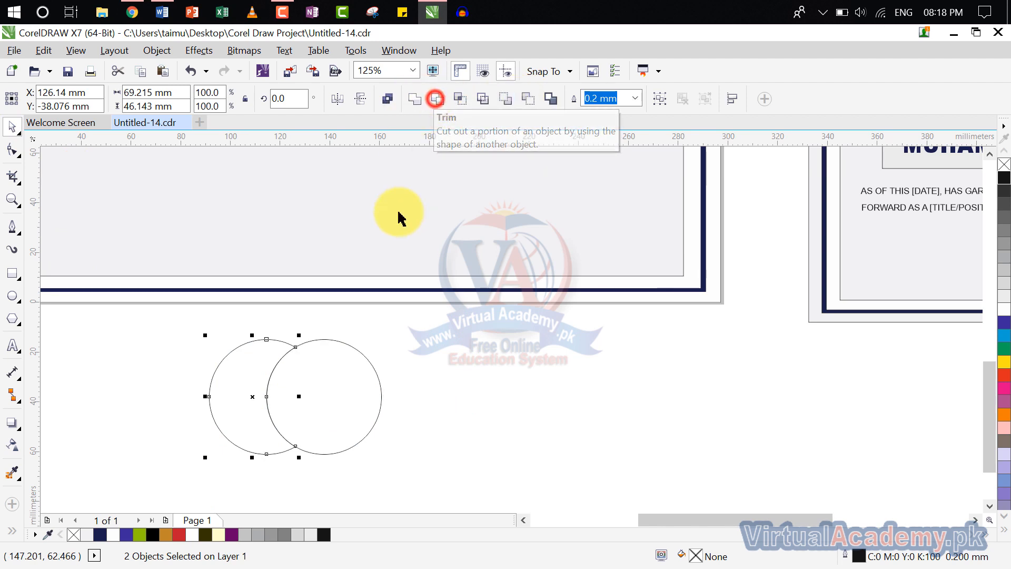
pyautogui.click(390, 323)
pyautogui.moveTo(323, 400); pyautogui.dragTo(427, 400)
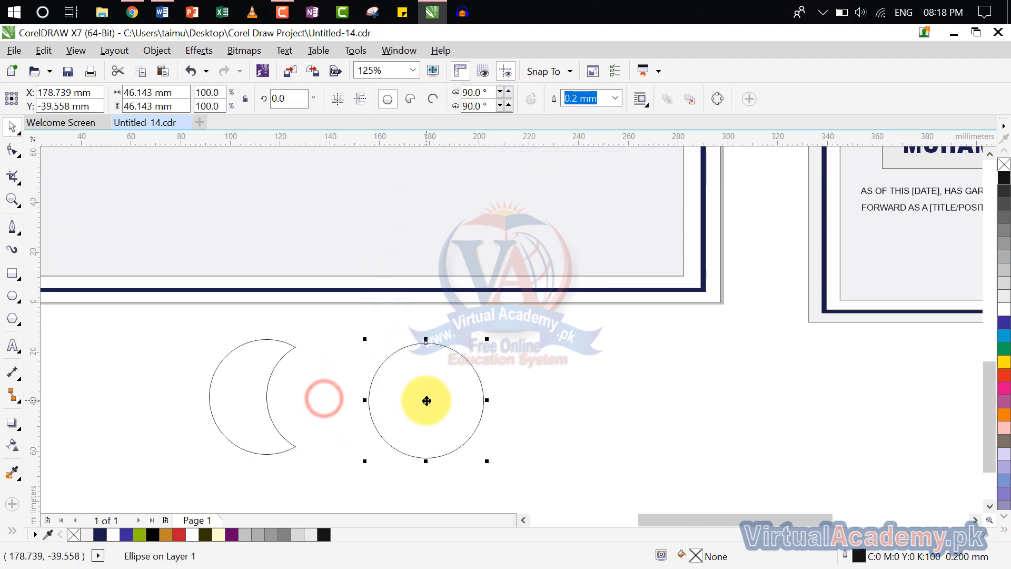
pyautogui.hotkey('ctrl', 'z')
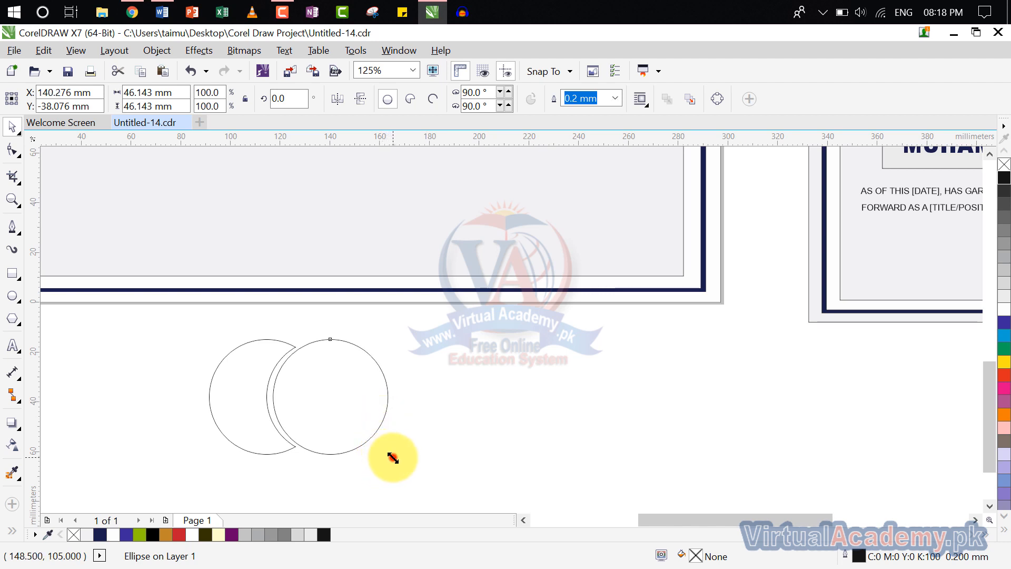
# - Shrink the full circle into an upright ellipse about 20 by 34 mm and place it inside the crescent's opening
pyautogui.moveTo(392, 457); pyautogui.dragTo(363, 427)
pyautogui.moveTo(362, 381); pyautogui.dragTo(303, 395)
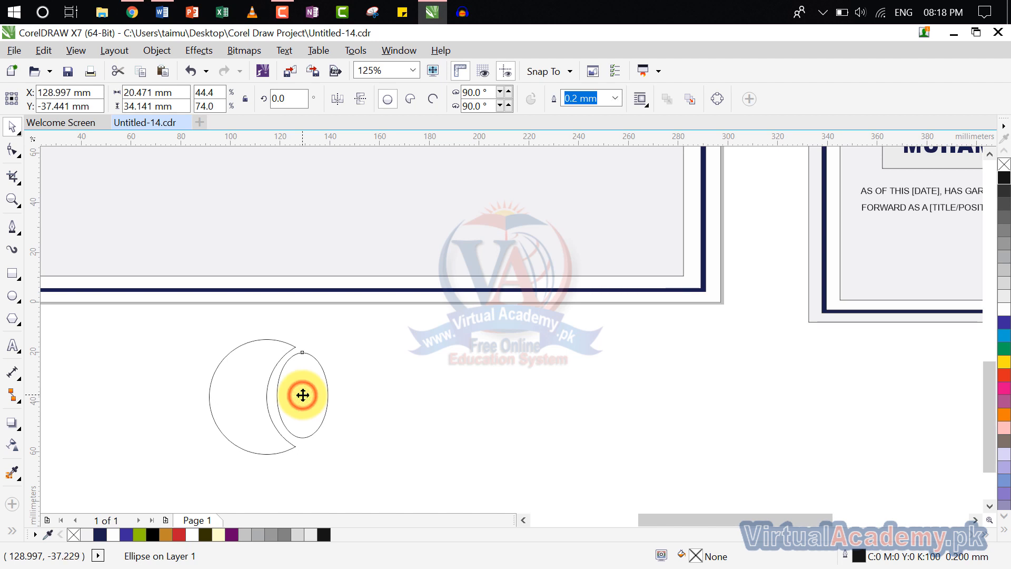
pyautogui.click(302, 395)
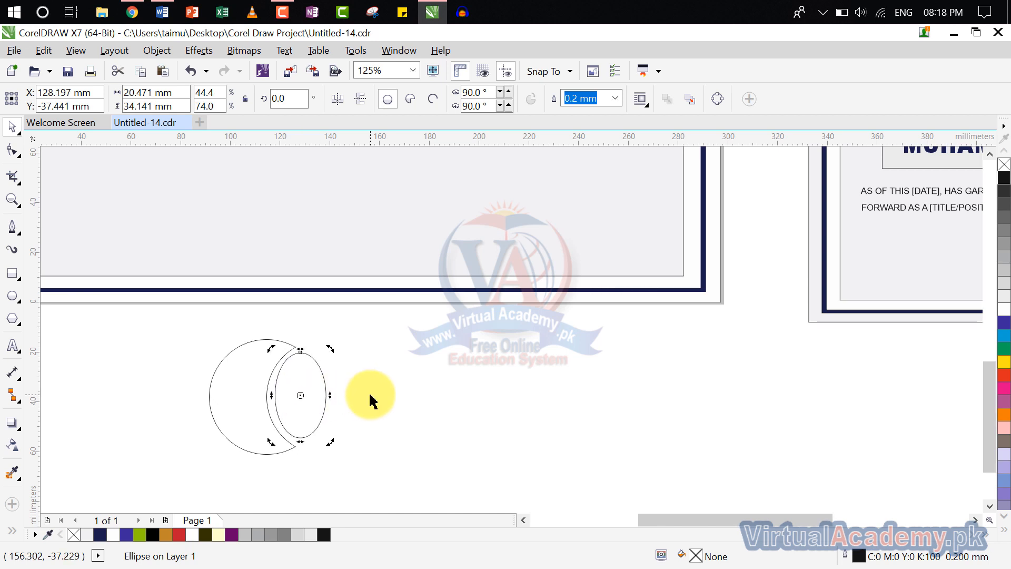
pyautogui.click(370, 401)
# - Fill the crescent and the ellipse with white and rotate them together about 3 degrees counterclockwise
pyautogui.scroll(-2, 311, 395)
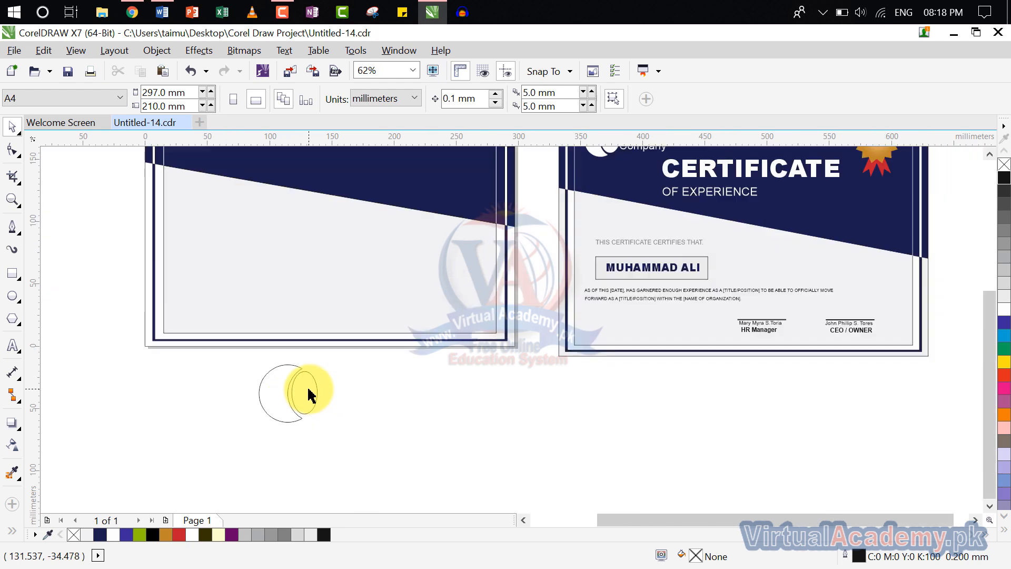
pyautogui.moveTo(327, 390); pyautogui.dragTo(242, 487)
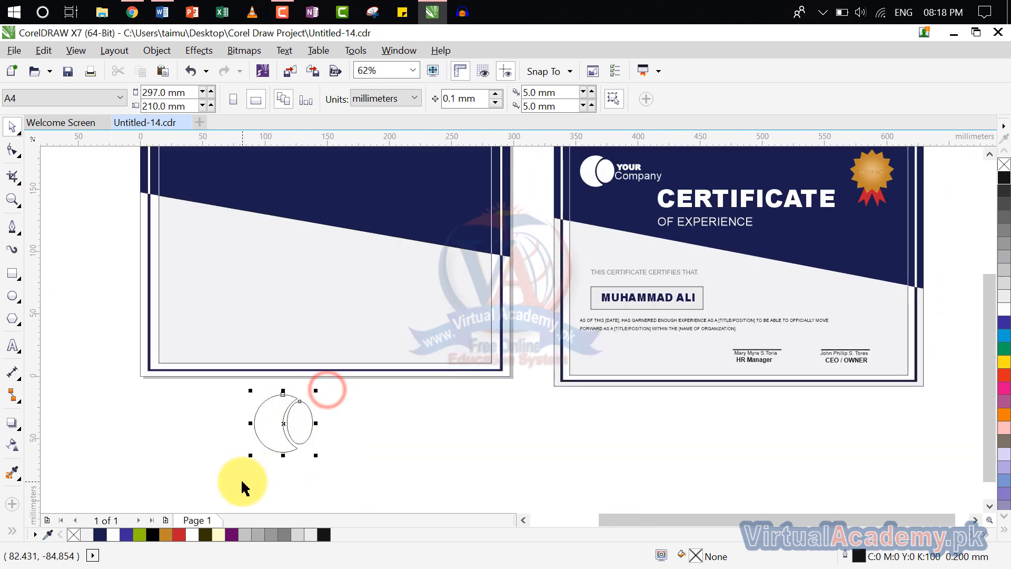
pyautogui.click(1004, 313)
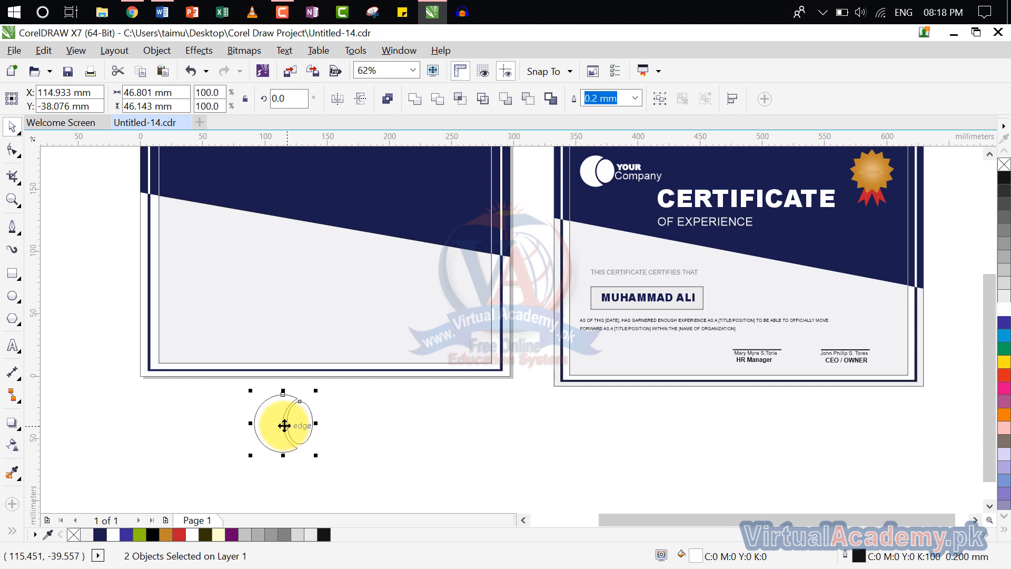
pyautogui.moveTo(318, 456); pyautogui.dragTo(312, 459)
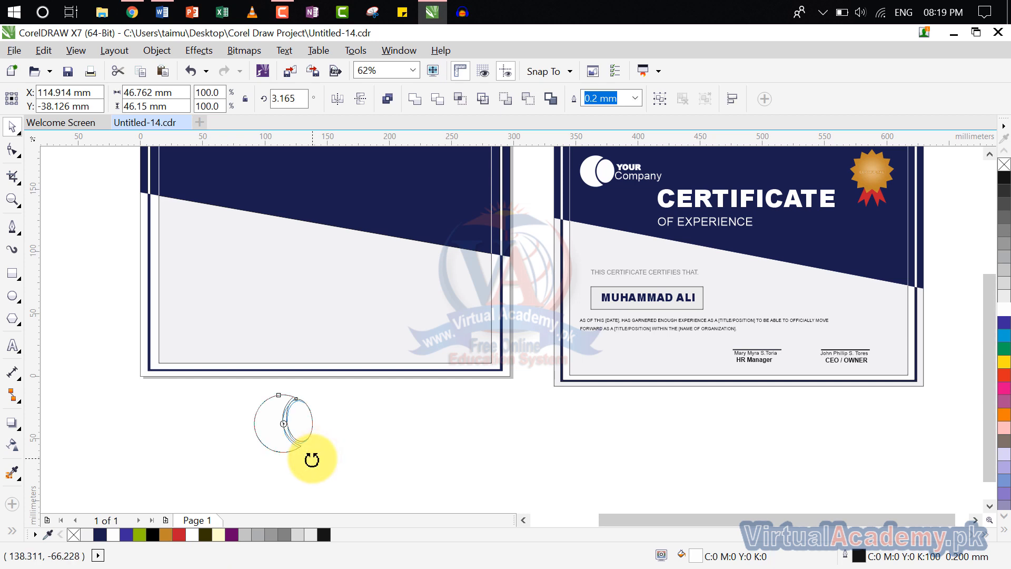
pyautogui.click(337, 431)
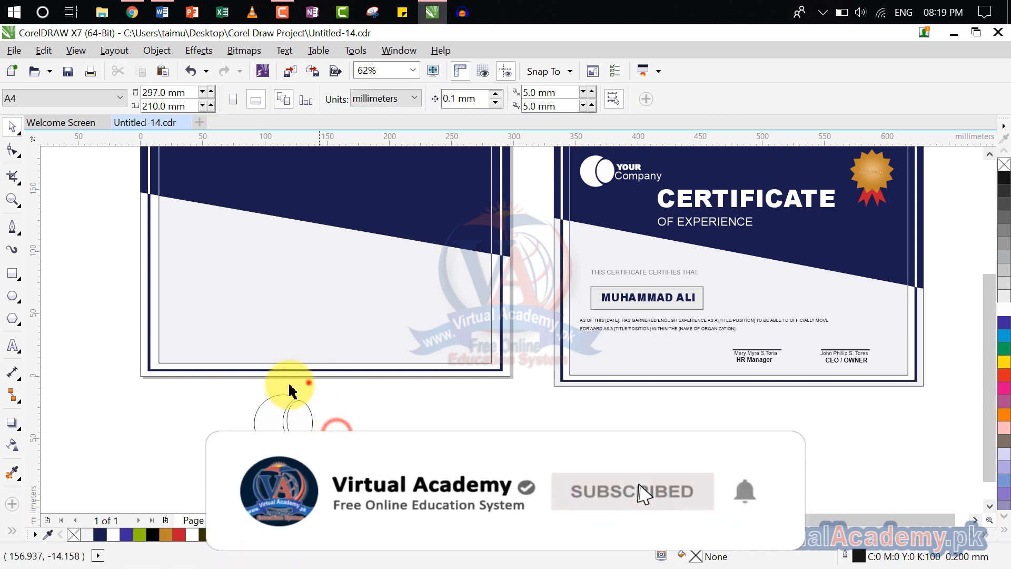
# - Group the crescent and ellipse and move the logo onto the dark area at the certificate's upper-left corner
pyautogui.moveTo(313, 383); pyautogui.dragTo(226, 477)
pyautogui.hotkey('ctrl', 'g')
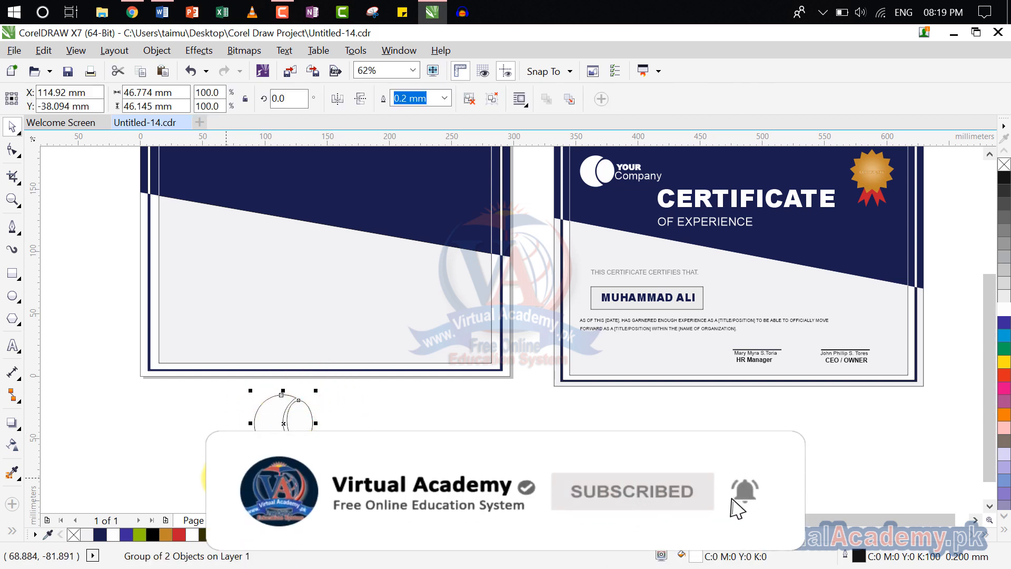
pyautogui.scroll(-1, 243, 454)
pyautogui.moveTo(263, 452); pyautogui.dragTo(219, 323)
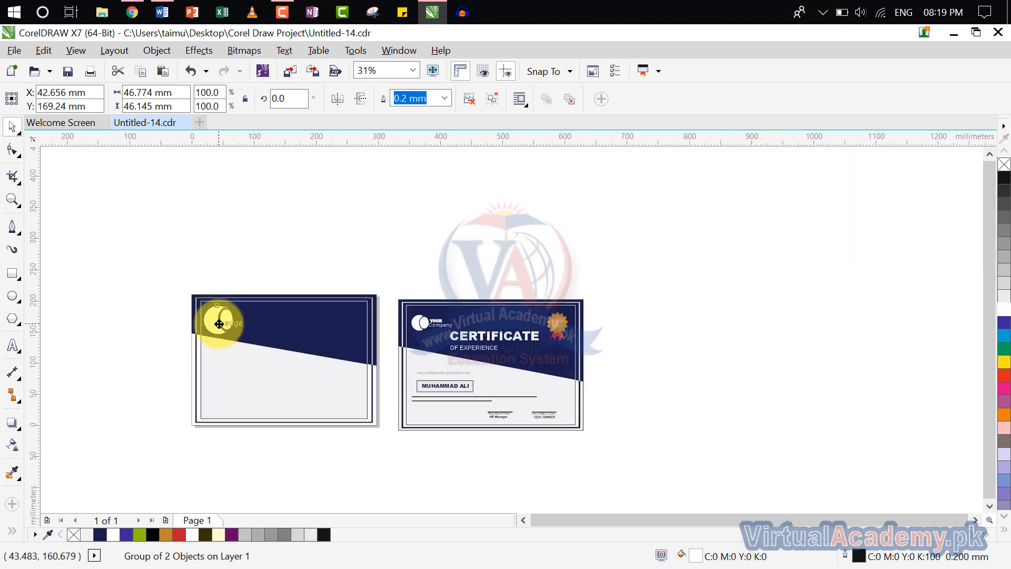
# - Scale the logo group proportionally to about 28 mm wide, keeping its upper-left corner in place
pyautogui.scroll(2, 219, 323)
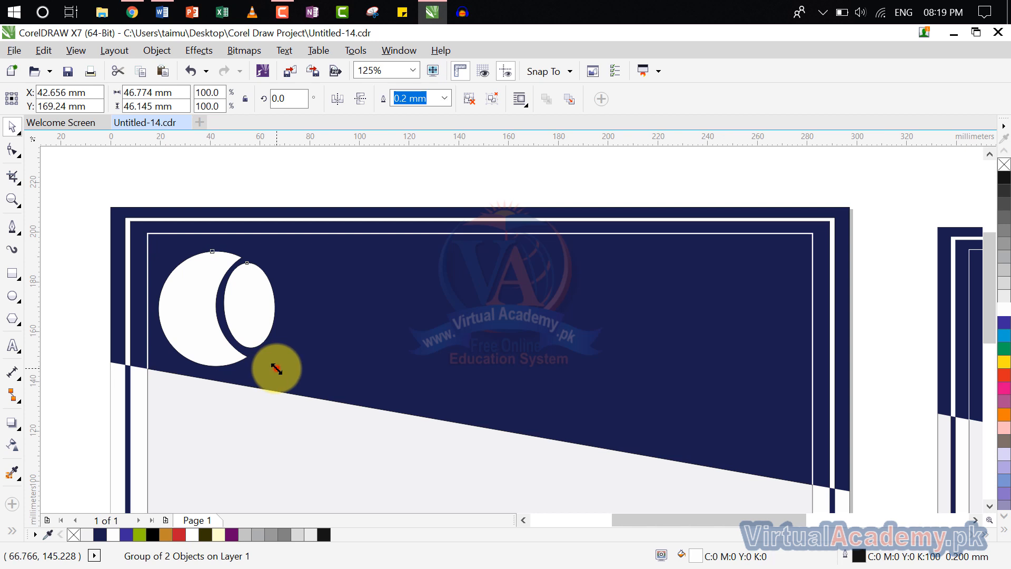
pyautogui.moveTo(276, 369); pyautogui.dragTo(234, 325)
pyautogui.scroll(-1, 258, 318)
pyautogui.scroll(1, 235, 323)
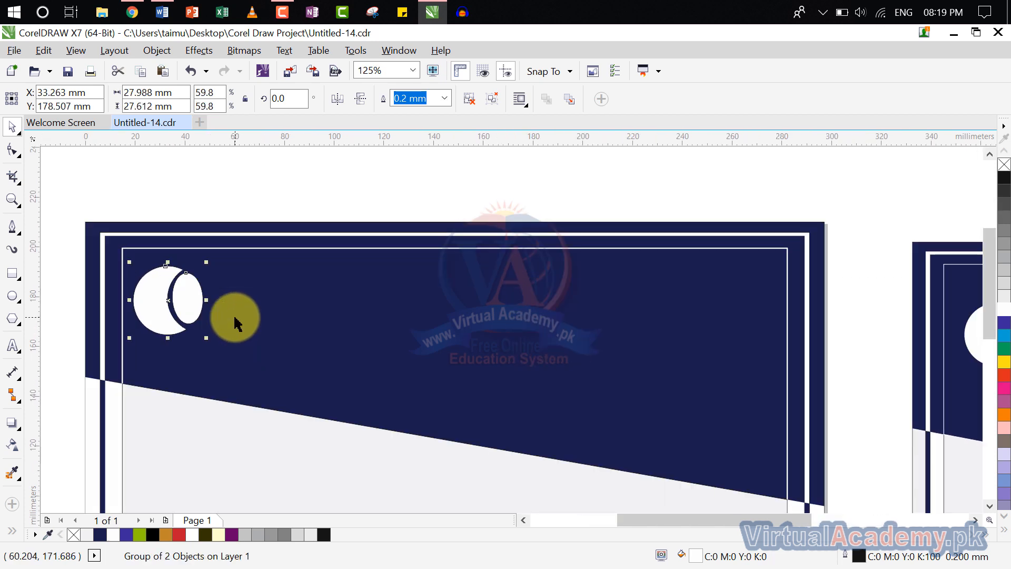
pyautogui.scroll(-1, 285, 305)
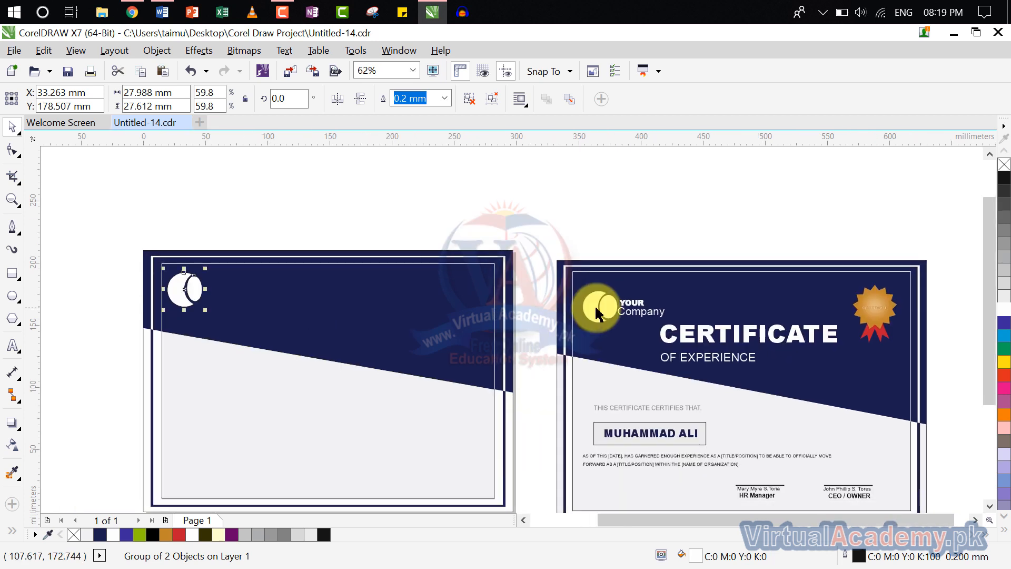
pyautogui.scroll(1, 604, 312)
pyautogui.scroll(-1, 604, 312)
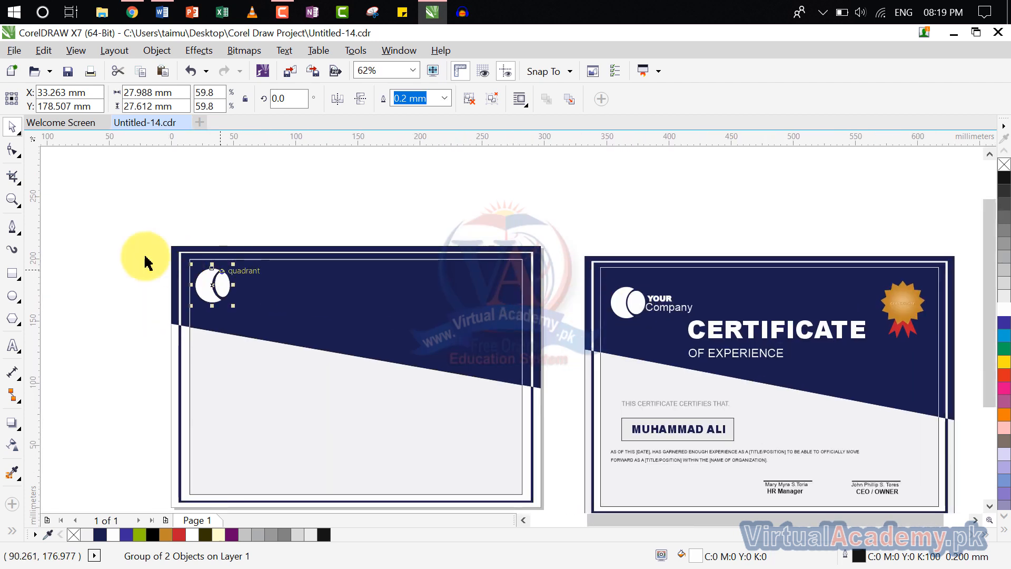
# - Add the text YOUR beside the logo's upper half in white 24 pt Arial Black
pyautogui.click(23, 346)
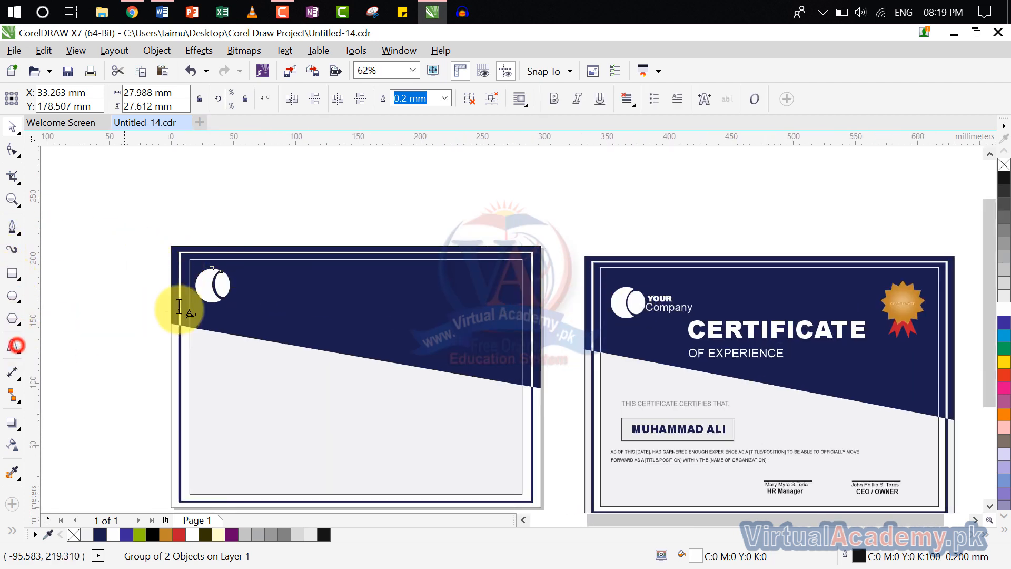
pyautogui.click(237, 279)
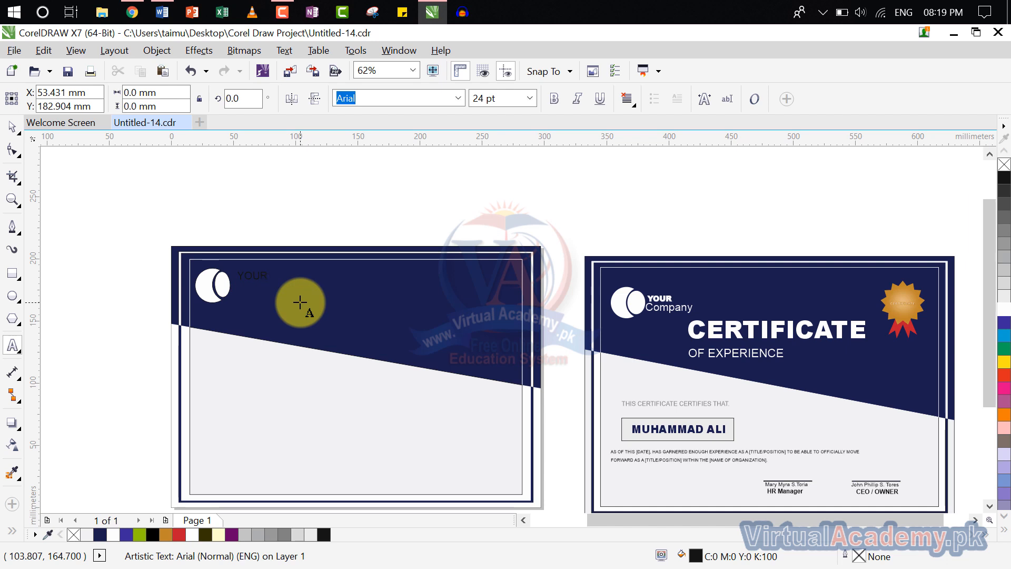
pyautogui.moveTo(269, 278); pyautogui.dragTo(192, 284)
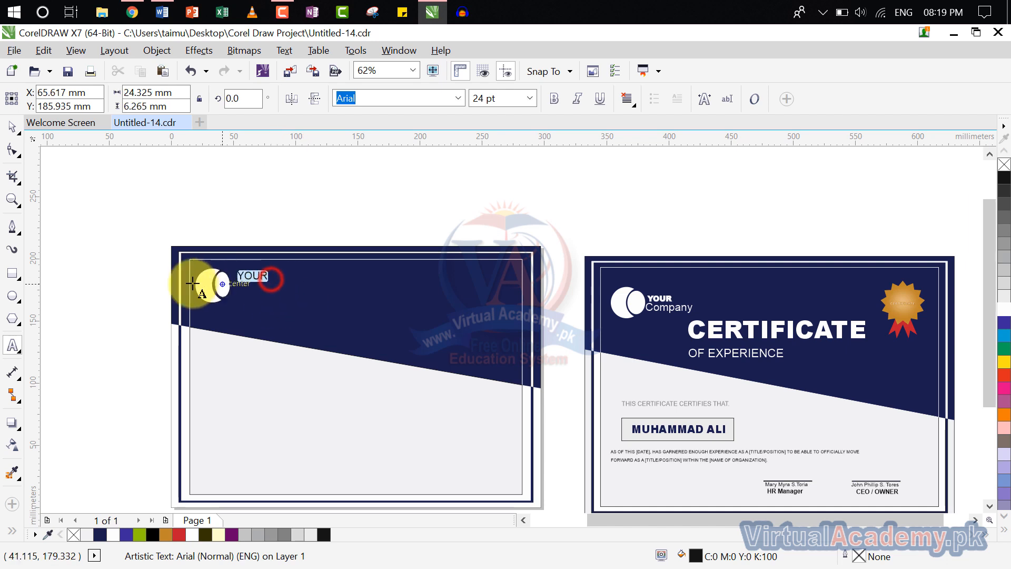
pyautogui.click(460, 99)
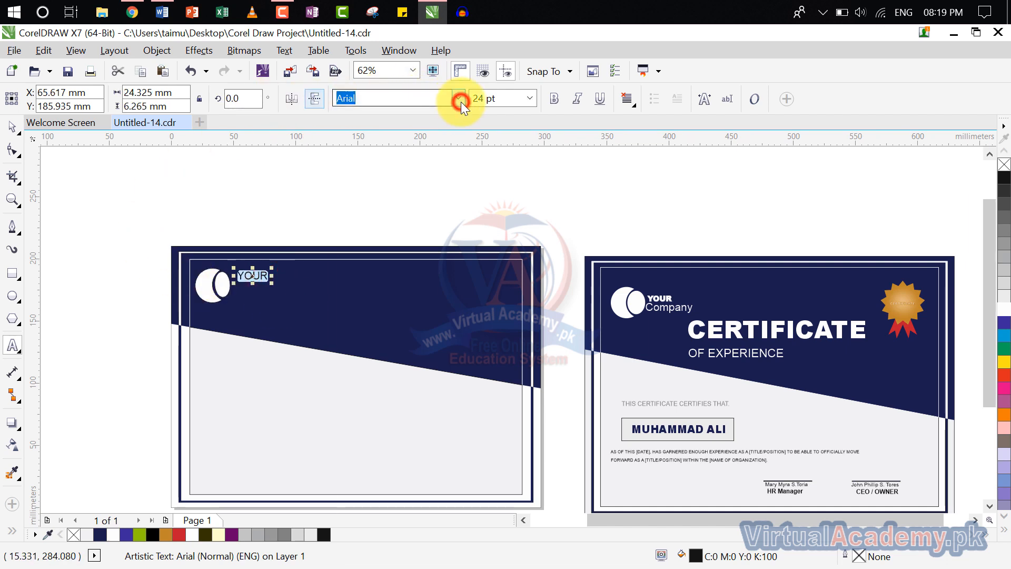
pyautogui.click(391, 144)
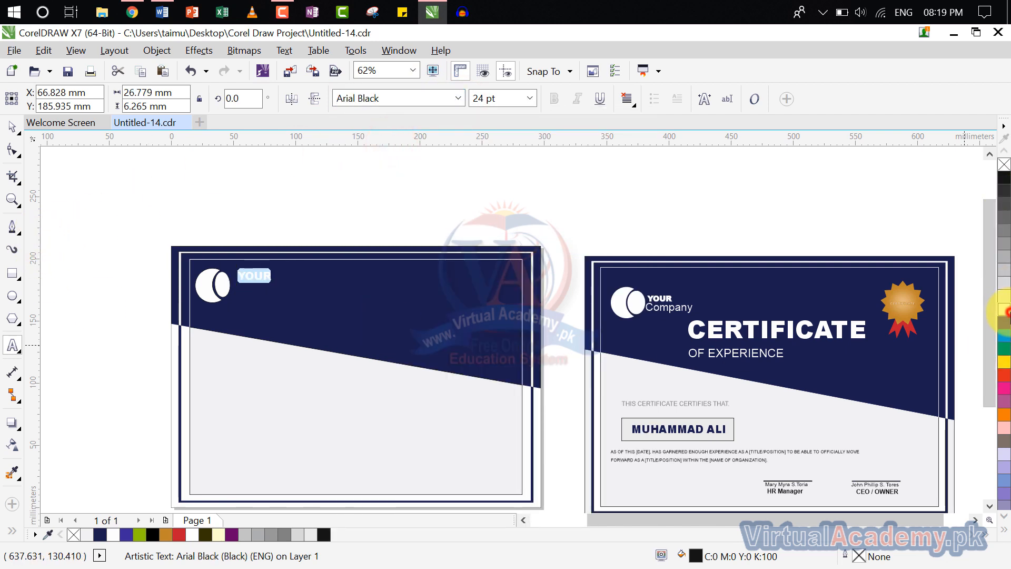
# - Add the text Company in white 24 pt Arial beneath YOUR
pyautogui.click(239, 294)
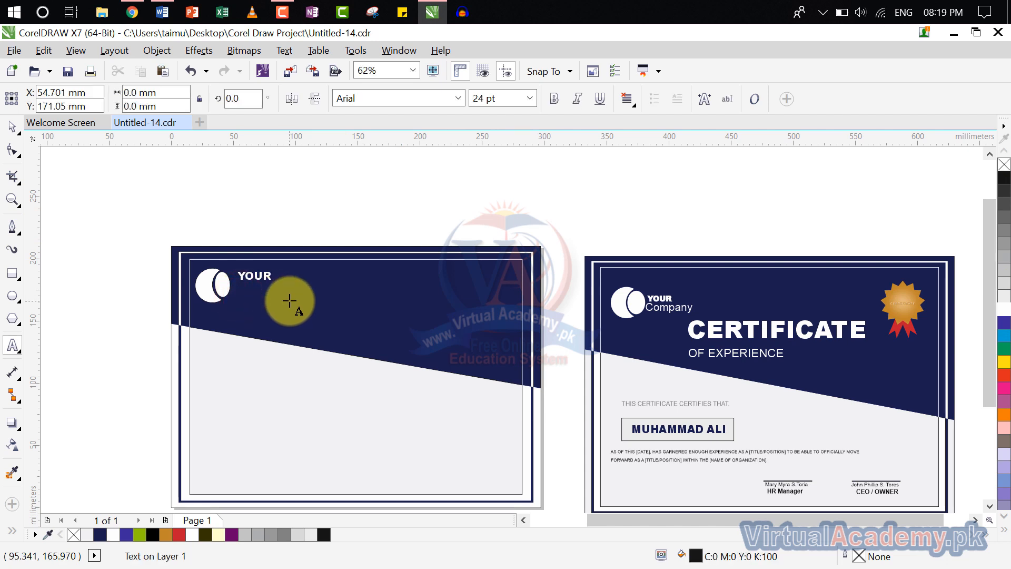
pyautogui.write('co')
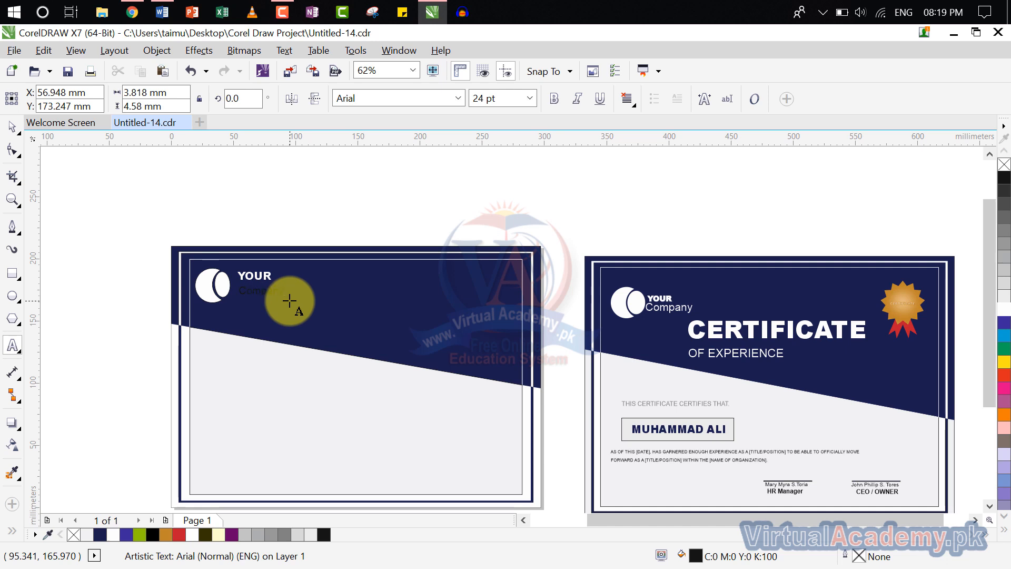
pyautogui.doubleClick(285, 292)
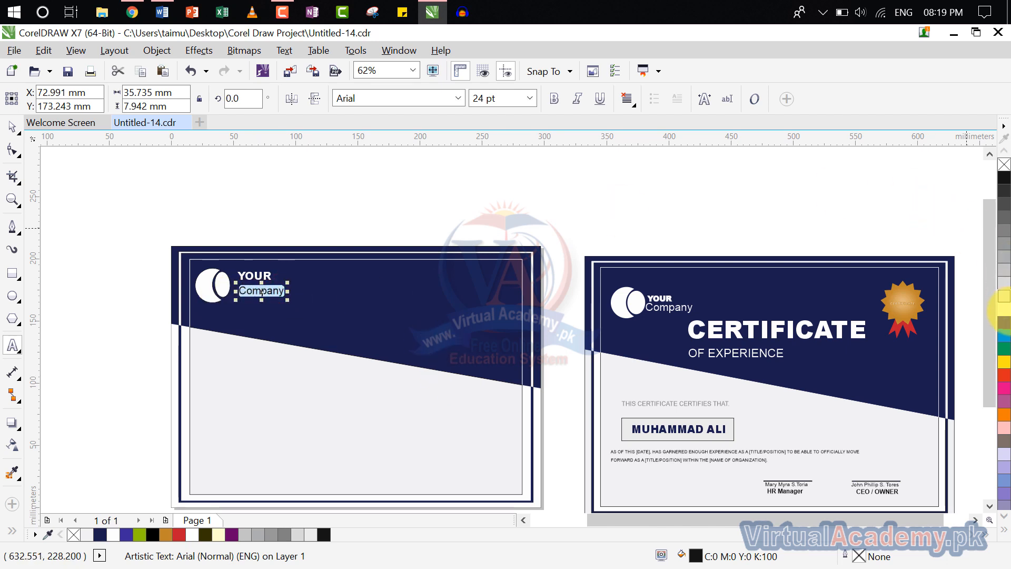
# - Enlarge Company to about 34 pt and line it up directly beneath YOUR
pyautogui.scroll(2, 262, 291)
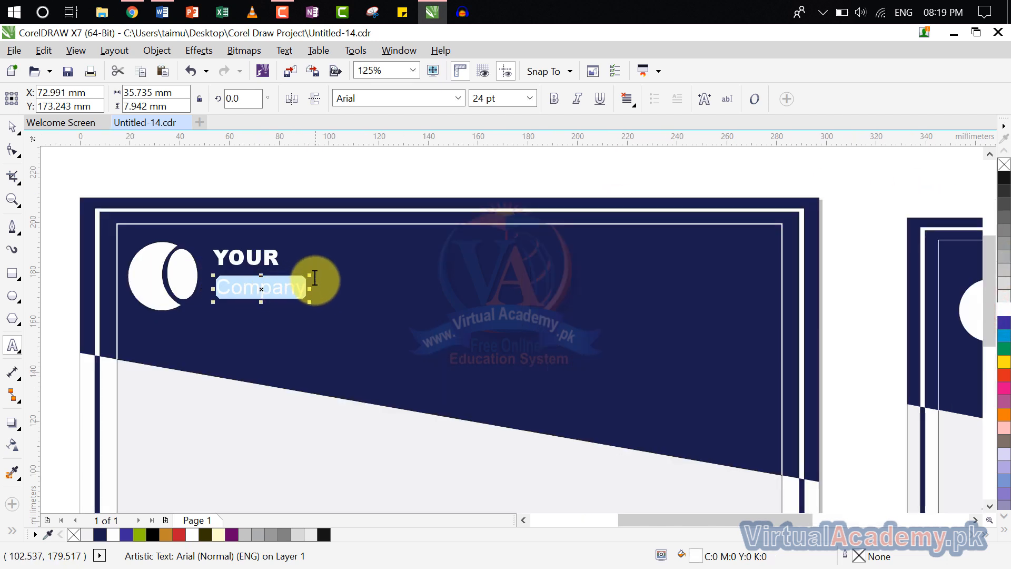
pyautogui.moveTo(315, 275); pyautogui.dragTo(351, 266)
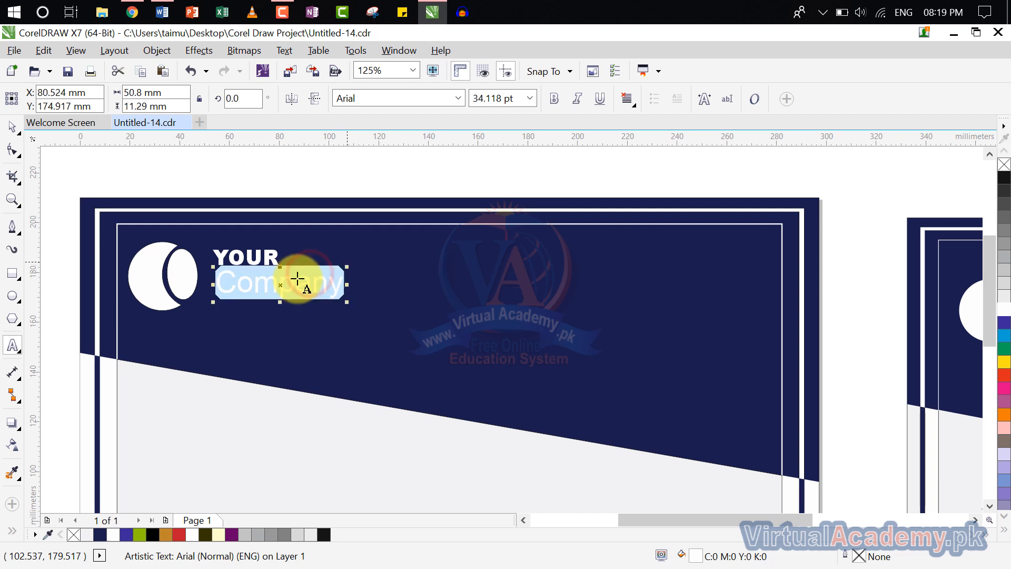
pyautogui.moveTo(279, 283)
pyautogui.mouseDown()
pyautogui.moveTo(274, 296)
pyautogui.moveTo(276, 286)
pyautogui.mouseUp()
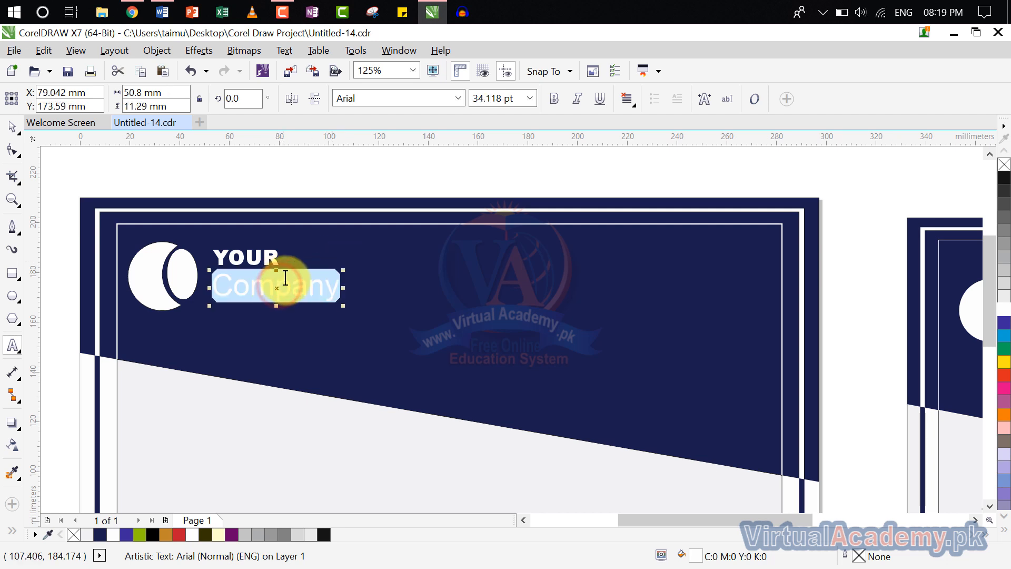
pyautogui.click(90, 169)
pyautogui.click(21, 133)
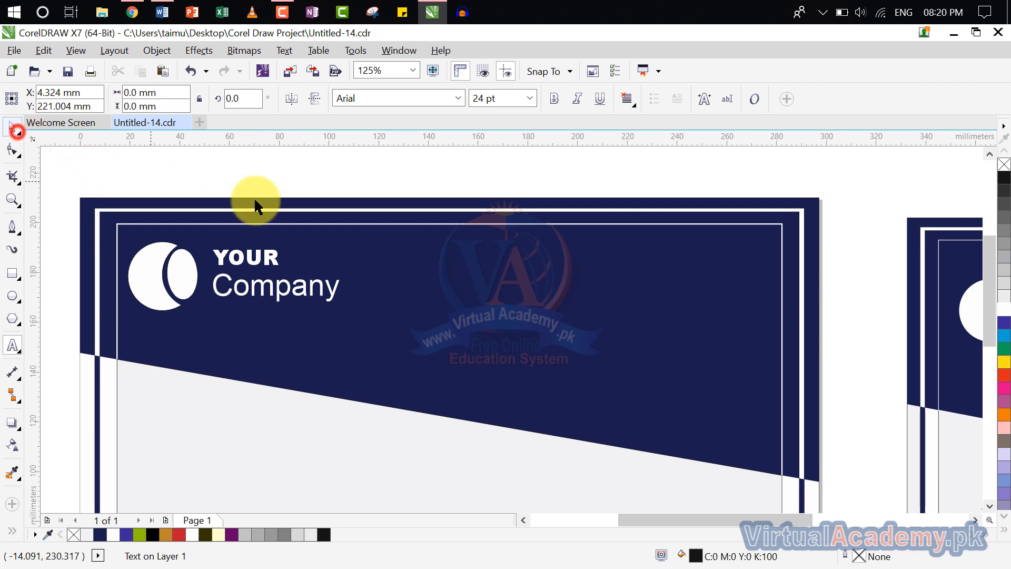
# - Duplicate the YOUR text into the middle of the dark area, enlarged to about 84 pt and stretched to about 113 mm wide
pyautogui.scroll(-2, 255, 197)
pyautogui.click(621, 279)
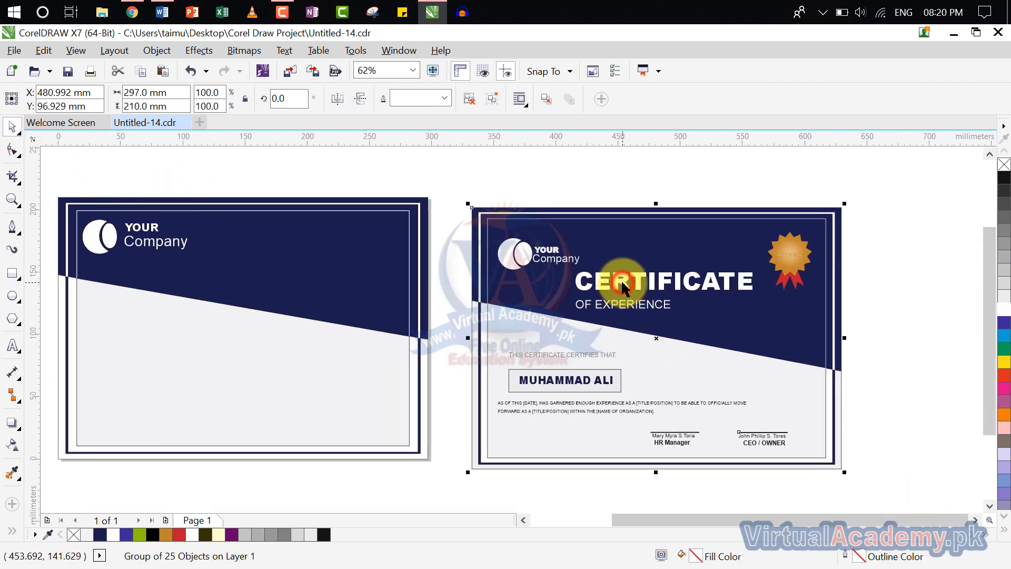
pyautogui.moveTo(134, 231); pyautogui.dragTo(288, 238)
pyautogui.rightClick(174, 264)
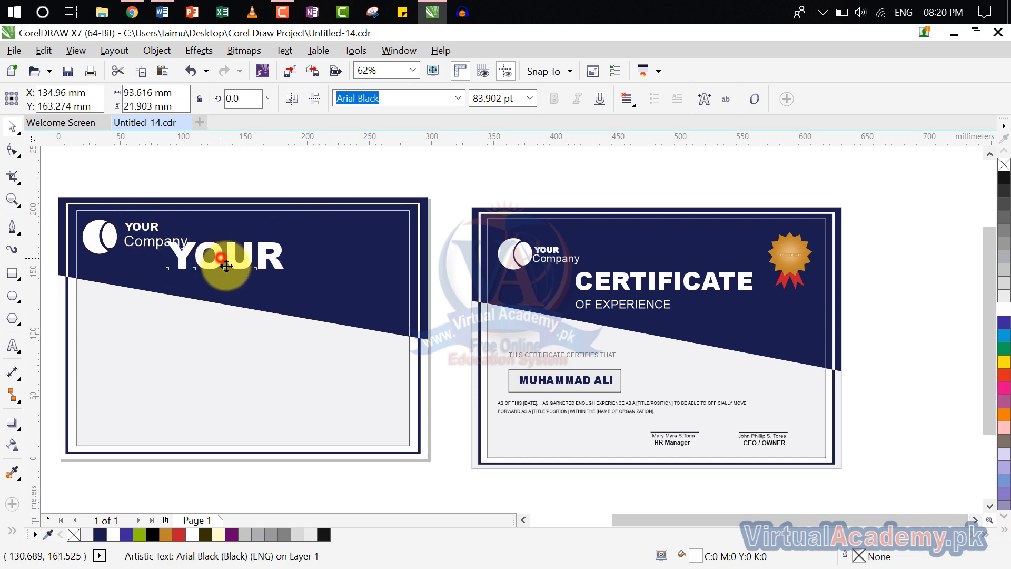
pyautogui.moveTo(226, 255); pyautogui.dragTo(316, 280)
# - Replace the wording of the enlarged YOUR copy with CERTIFICATE
pyautogui.doubleClick(231, 268)
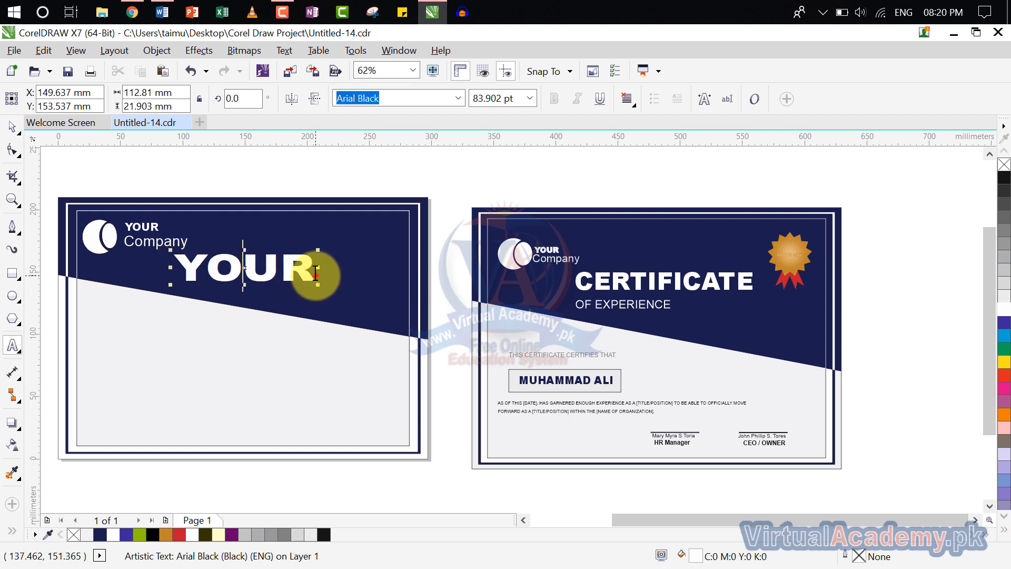
pyautogui.doubleClick(315, 275)
pyautogui.write('CERTIFICATE')
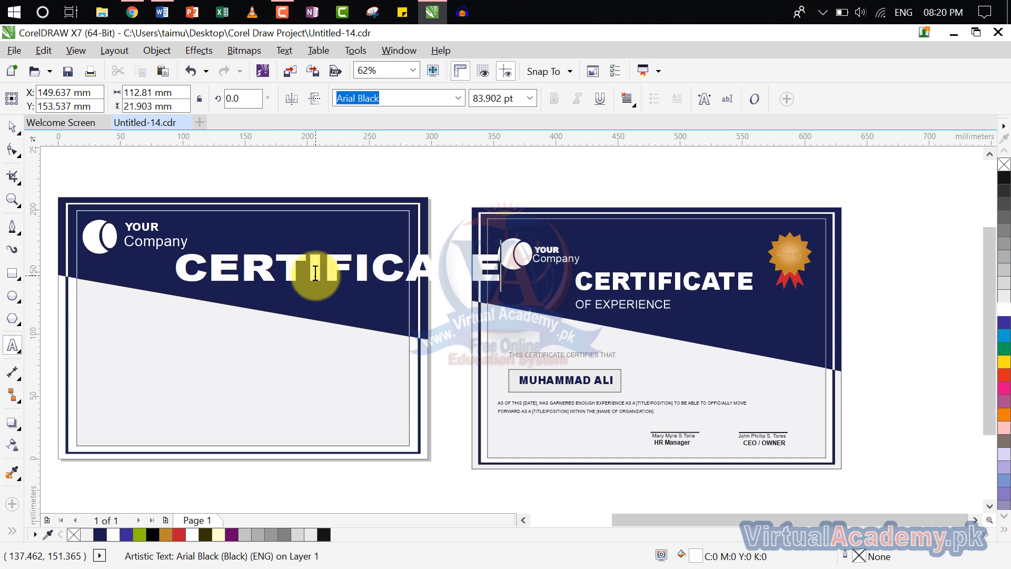
# - Set the CERTIFICATE heading's font size to 48 pt
pyautogui.moveTo(316, 272); pyautogui.dragTo(182, 268)
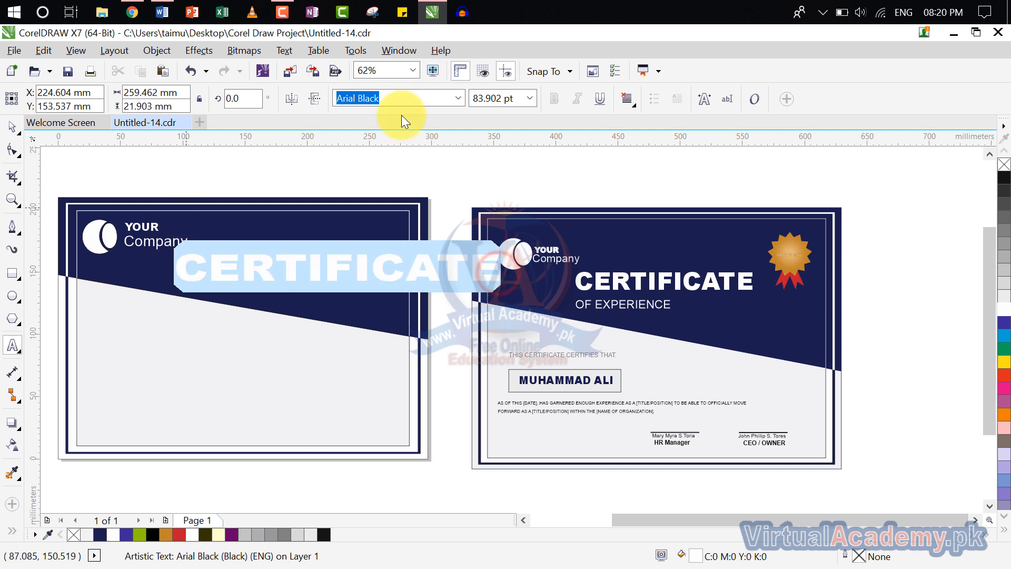
pyautogui.click(530, 100)
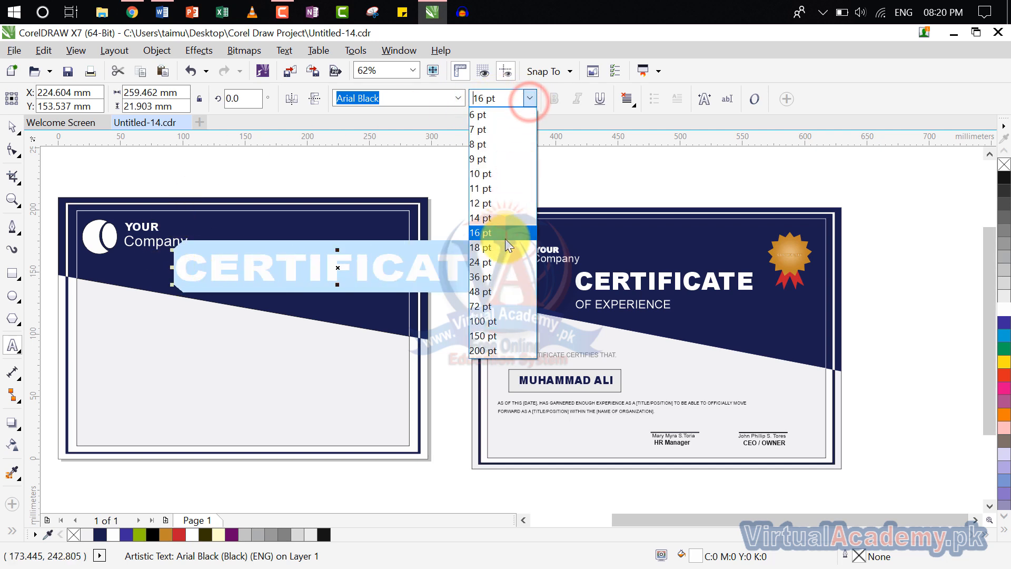
pyautogui.click(486, 295)
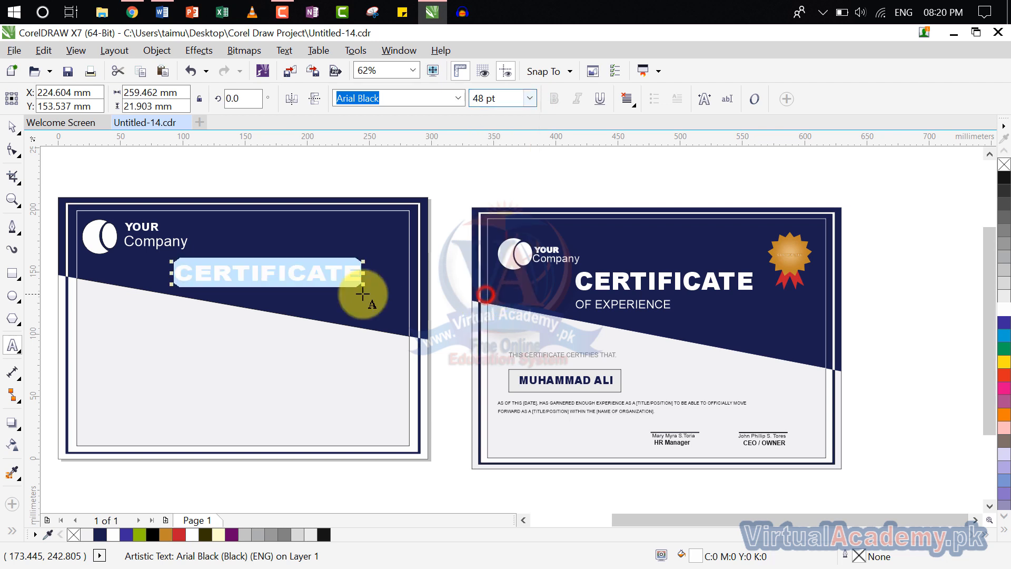
pyautogui.click(12, 127)
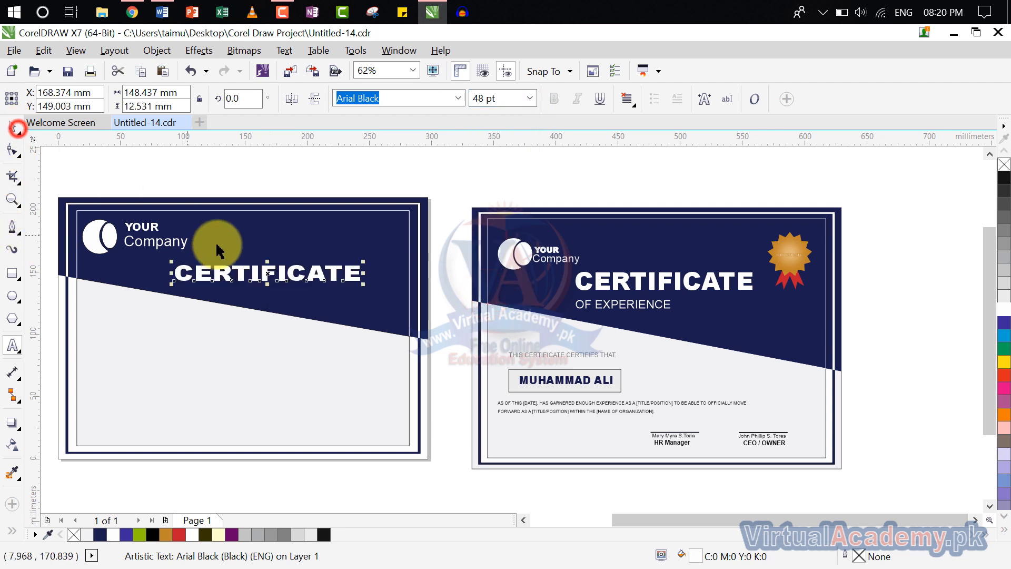
# - Shift the CERTIFICATE heading slightly up and to the right, and scale it down to about 139 mm wide
pyautogui.click(262, 274)
pyautogui.moveTo(262, 273)
pyautogui.mouseDown()
pyautogui.moveTo(250, 266)
pyautogui.moveTo(278, 267)
pyautogui.mouseUp()
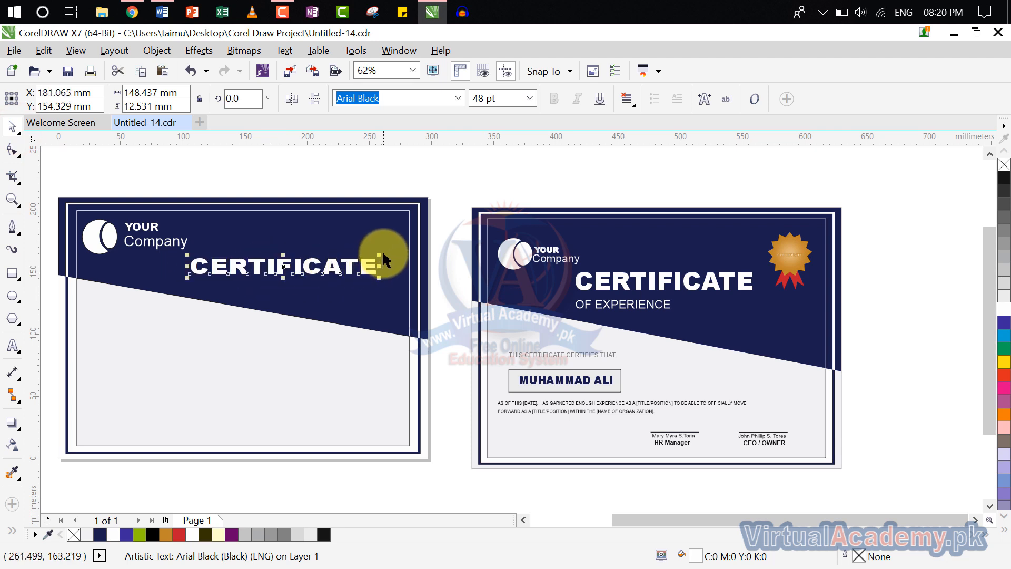
pyautogui.moveTo(380, 253)
pyautogui.mouseDown()
pyautogui.moveTo(395, 235)
pyautogui.moveTo(369, 256)
pyautogui.mouseUp()
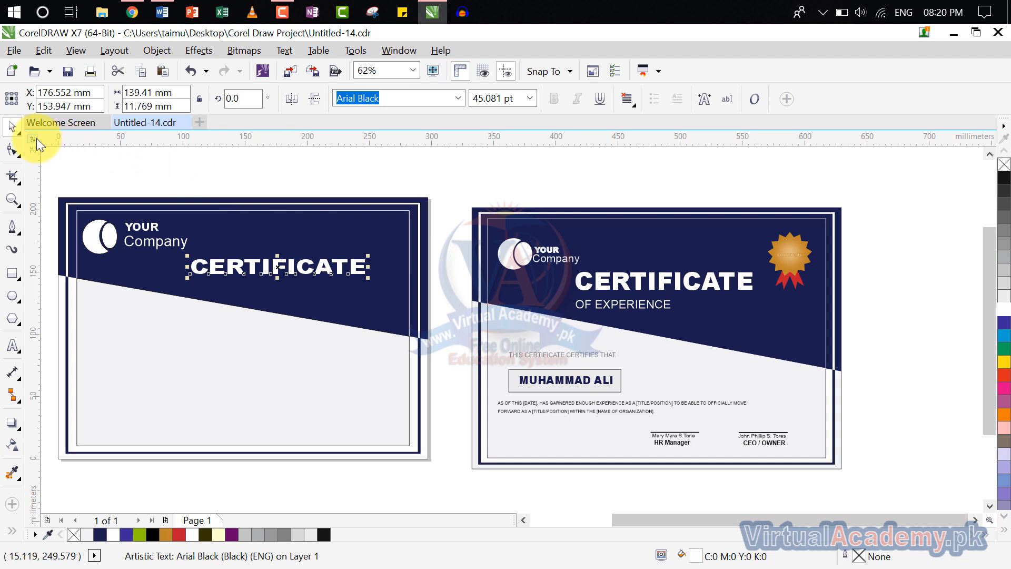
pyautogui.click(458, 169)
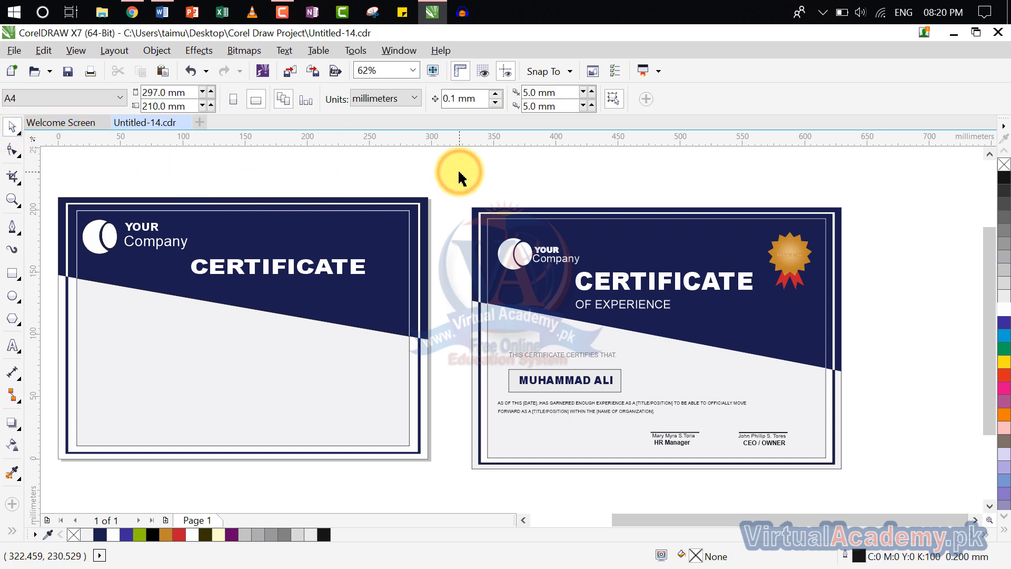
# - Duplicate the CERTIFICATE heading directly below itself and replace the copy's wording with OF EXPERIENCE
pyautogui.click(621, 310)
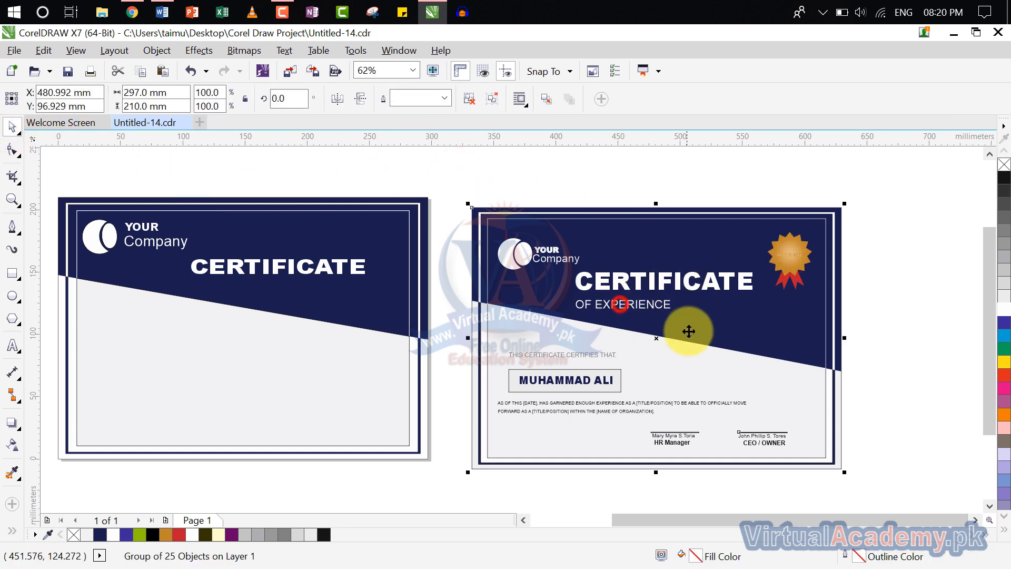
pyautogui.click(512, 188)
pyautogui.click(271, 267)
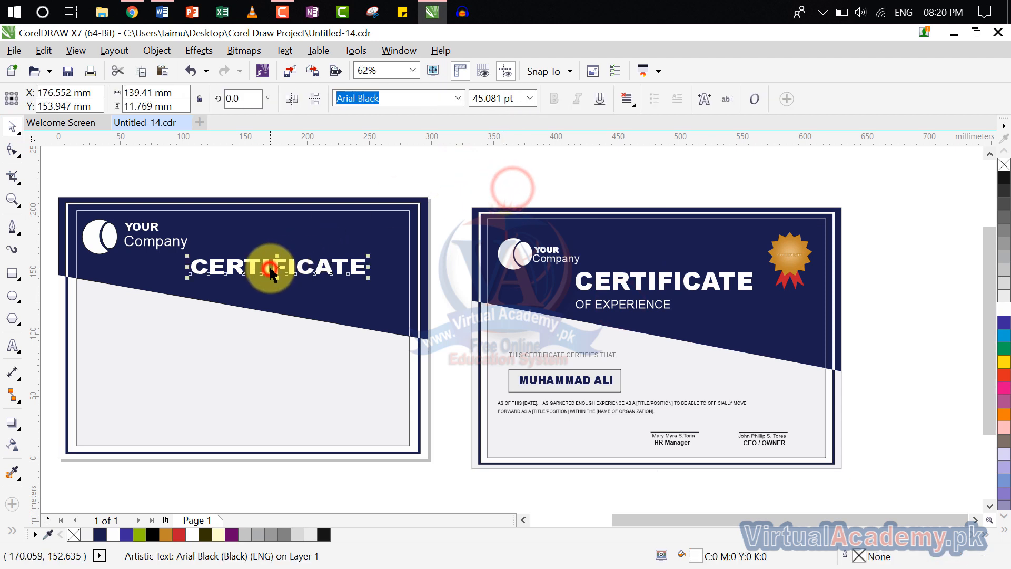
pyautogui.moveTo(271, 267); pyautogui.dragTo(273, 282)
pyautogui.rightClick(272, 282)
pyautogui.doubleClick(290, 282)
pyautogui.moveTo(364, 285); pyautogui.dragTo(152, 286)
pyautogui.write('OF EXPERIENCE')
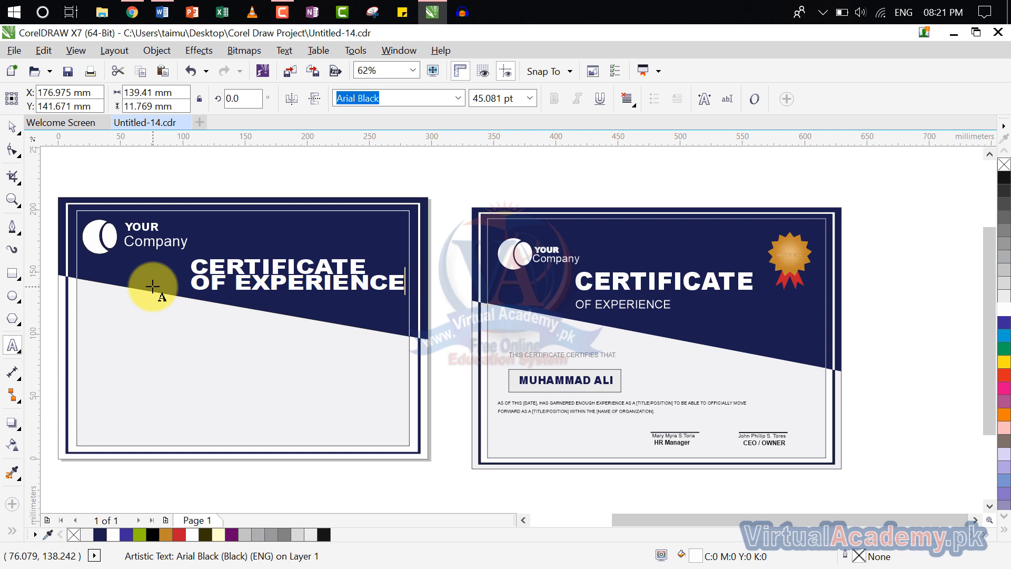
# - Change the OF EXPERIENCE line to the Arial font at 24 pt
pyautogui.moveTo(403, 283); pyautogui.dragTo(3, 251)
pyautogui.click(457, 99)
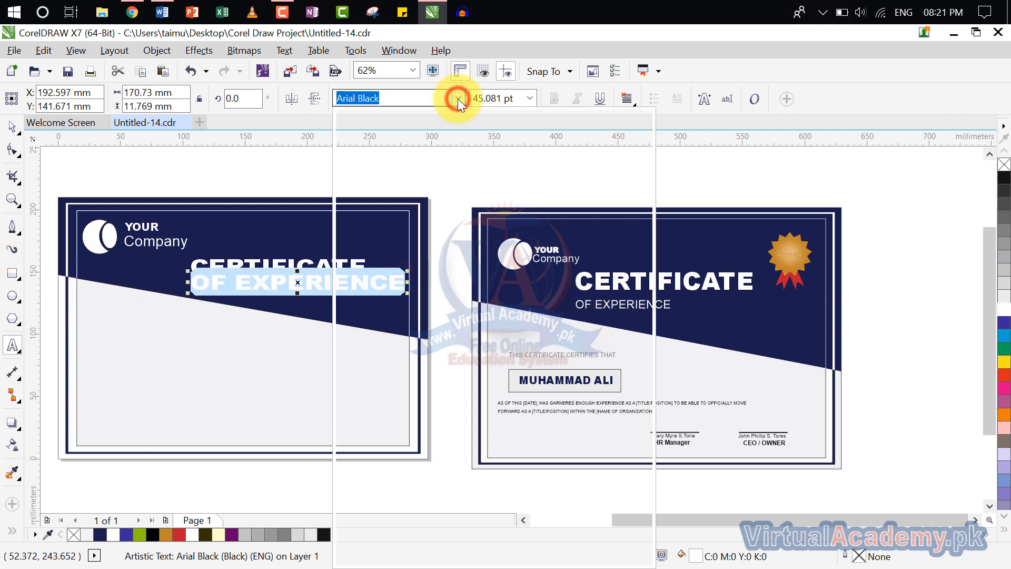
pyautogui.click(371, 163)
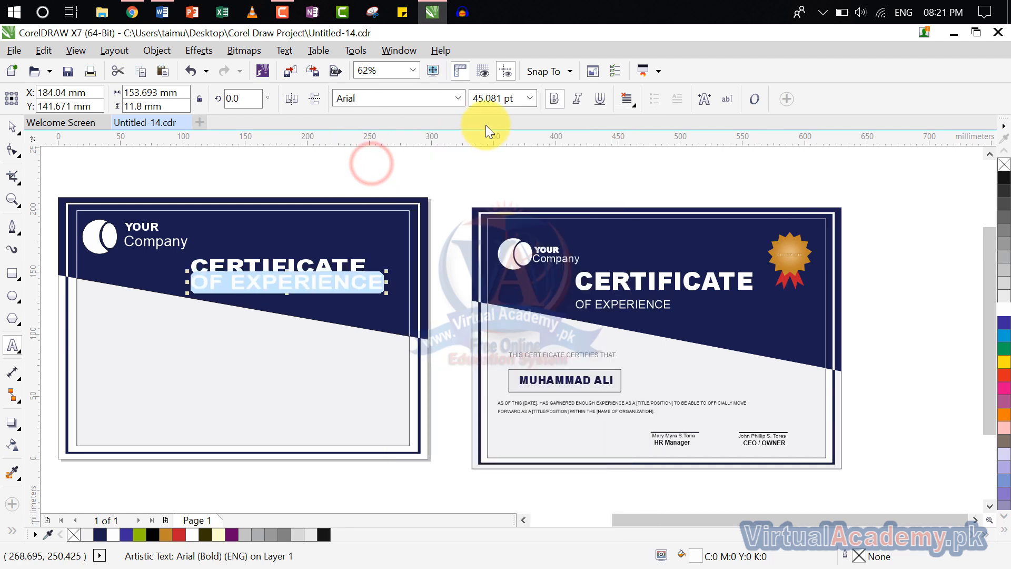
pyautogui.click(522, 100)
pyautogui.click(530, 99)
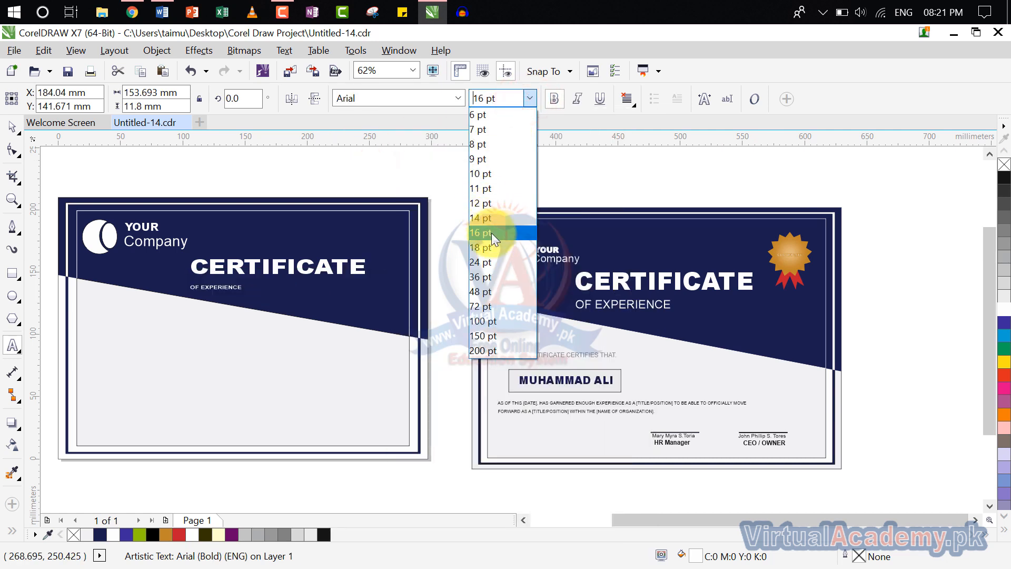
pyautogui.click(495, 261)
# - Nudge the OF EXPERIENCE line slightly right and up beneath the CERTIFICATE heading
pyautogui.scroll(2, 207, 298)
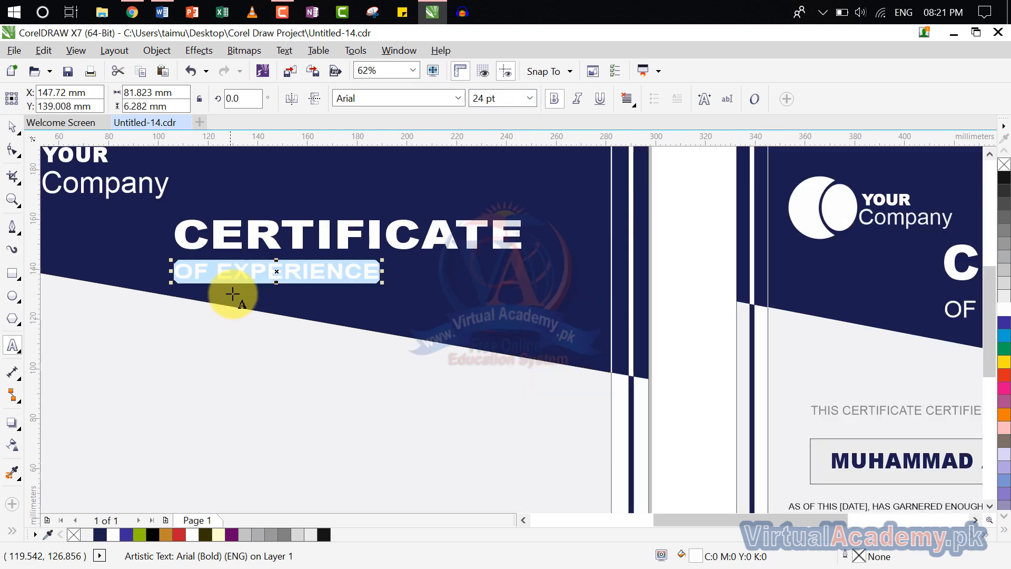
pyautogui.moveTo(276, 272); pyautogui.dragTo(282, 272)
pyautogui.scroll(-2, 287, 282)
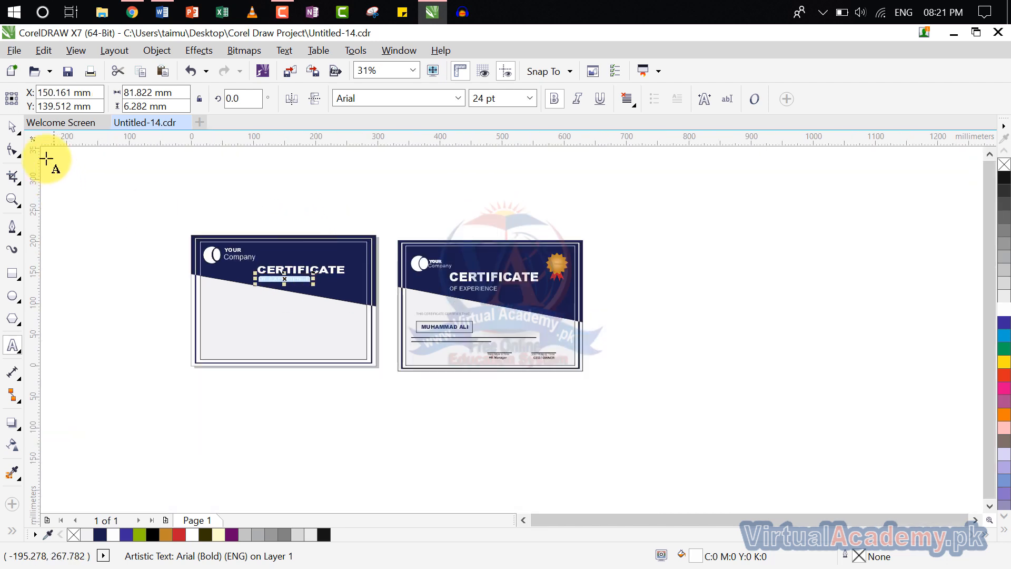
pyautogui.click(12, 126)
# - Draw a 16-sided polygon about 47 mm across in the empty area to the right of the reference certificate
pyautogui.scroll(1, 334, 311)
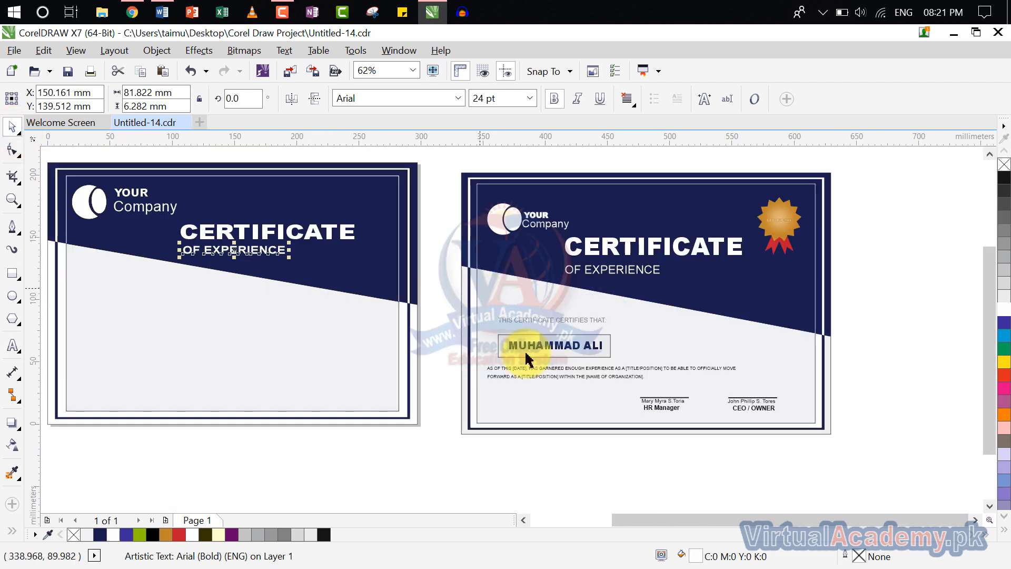
pyautogui.click(774, 225)
pyautogui.moveTo(793, 261); pyautogui.dragTo(506, 269)
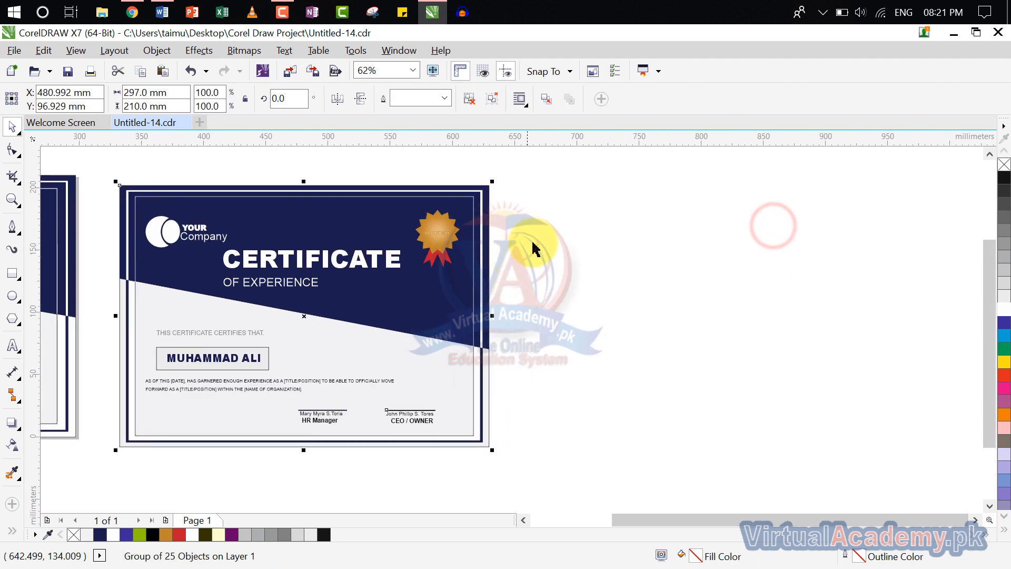
pyautogui.scroll(1, 536, 247)
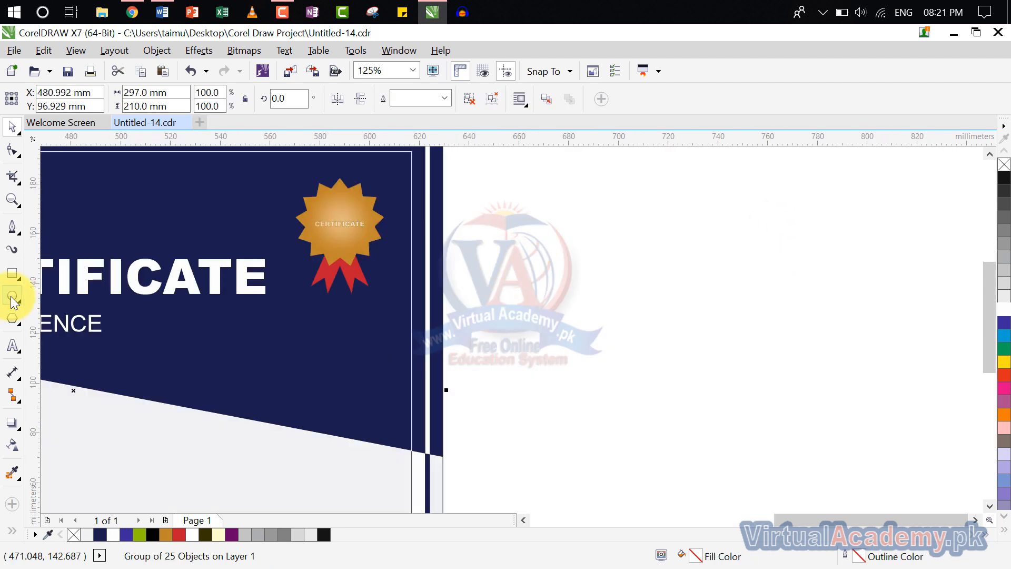
pyautogui.click(13, 318)
pyautogui.click(44, 317)
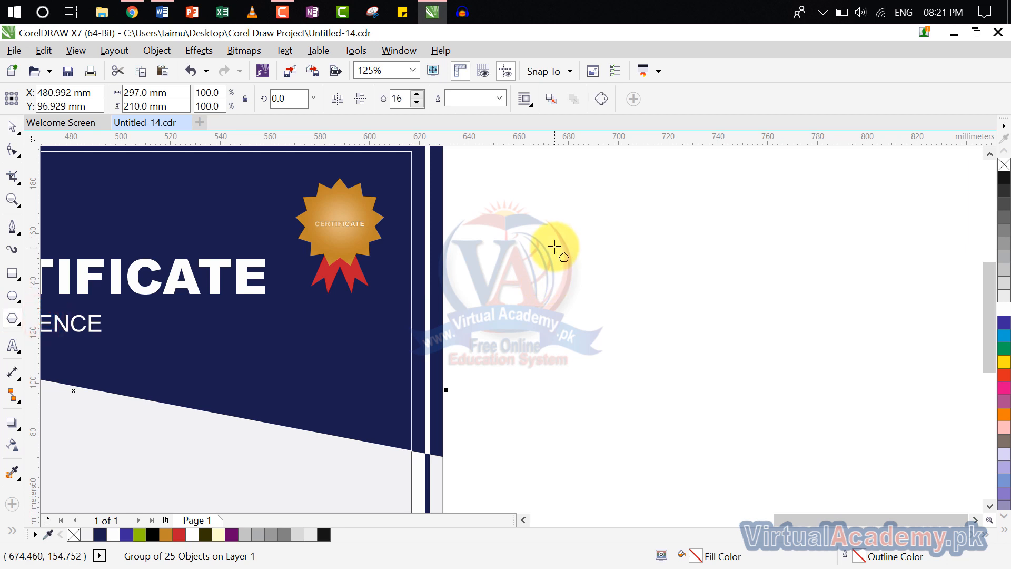
pyautogui.moveTo(554, 246)
pyautogui.mouseDown()
pyautogui.moveTo(639, 296)
pyautogui.moveTo(673, 343)
pyautogui.moveTo(675, 367)
pyautogui.mouseUp()
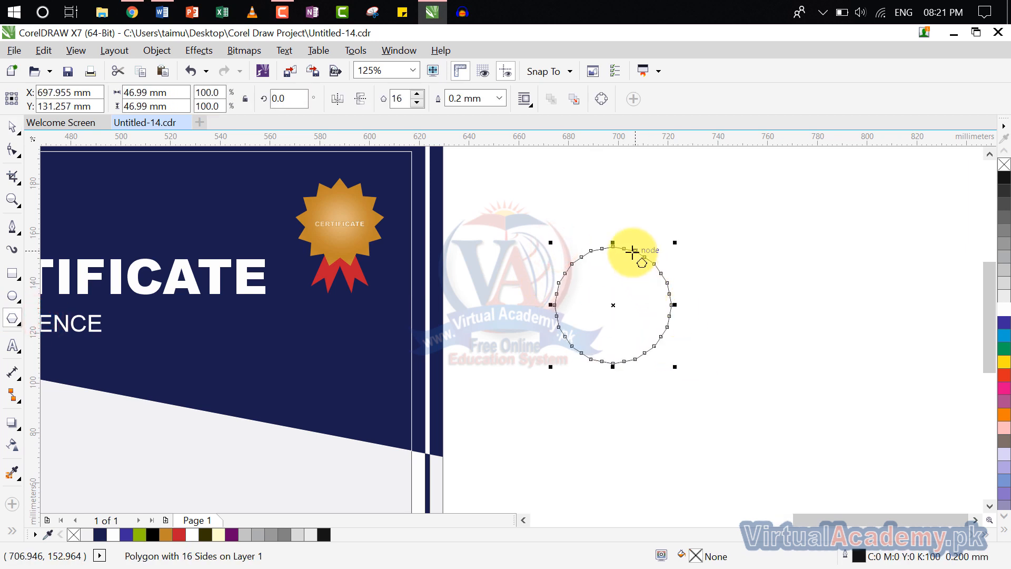
# - Reshape the 16-sided polygon into a pointed starburst badge by pulling one of its corner nodes inward
pyautogui.scroll(2, 633, 252)
pyautogui.click(12, 150)
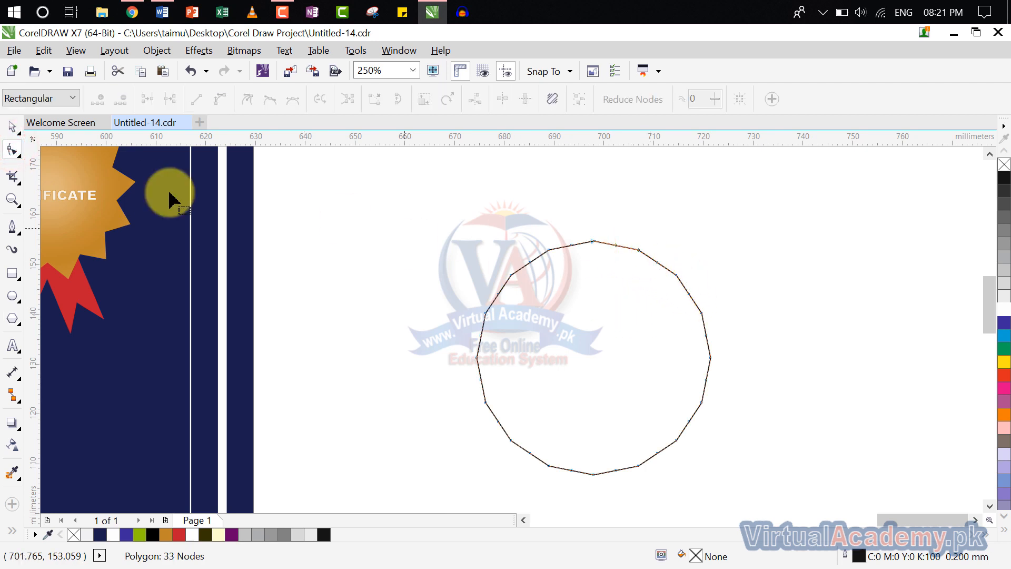
pyautogui.click(11, 127)
pyautogui.click(566, 291)
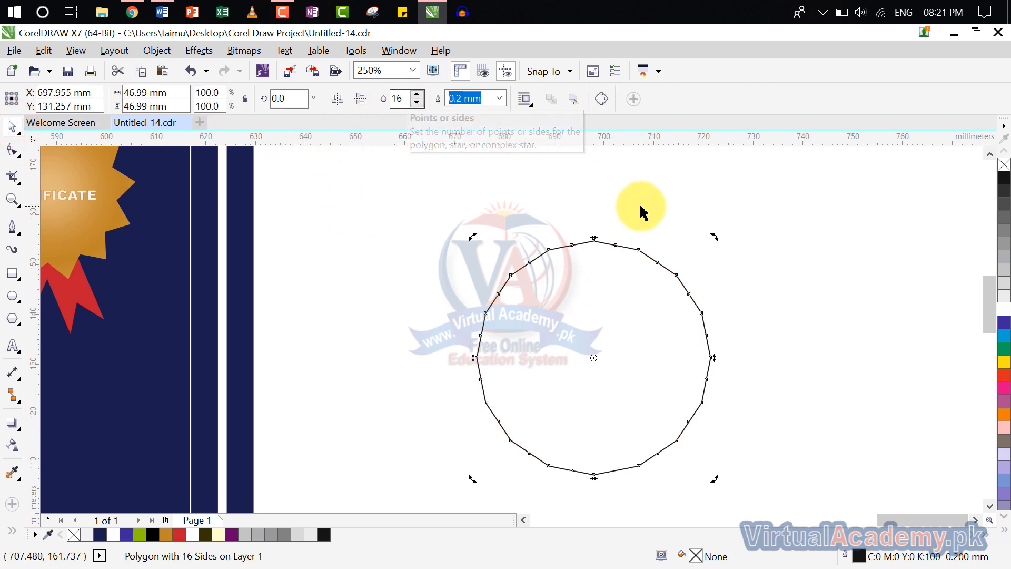
pyautogui.click(13, 157)
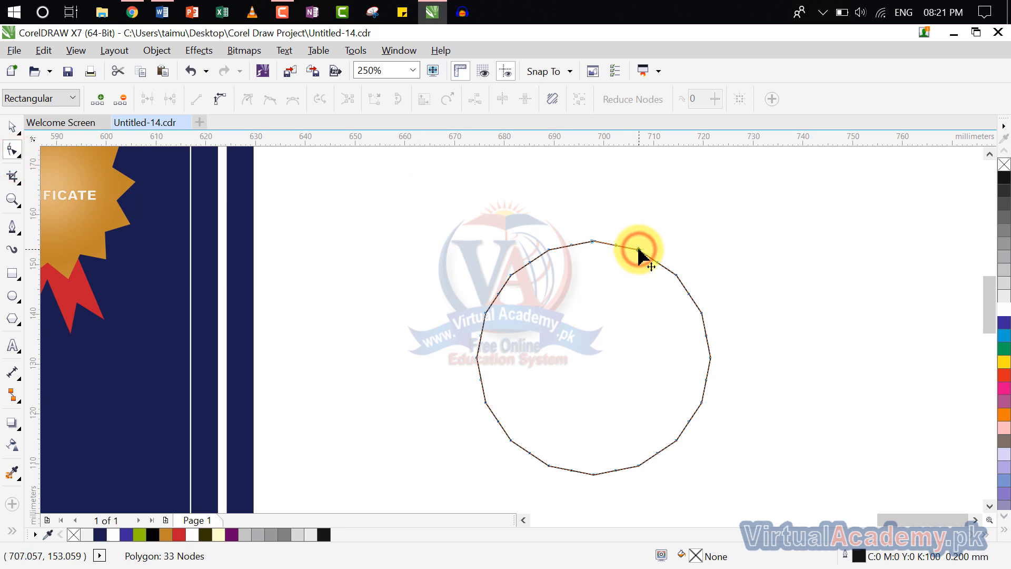
pyautogui.moveTo(639, 249); pyautogui.dragTo(636, 272)
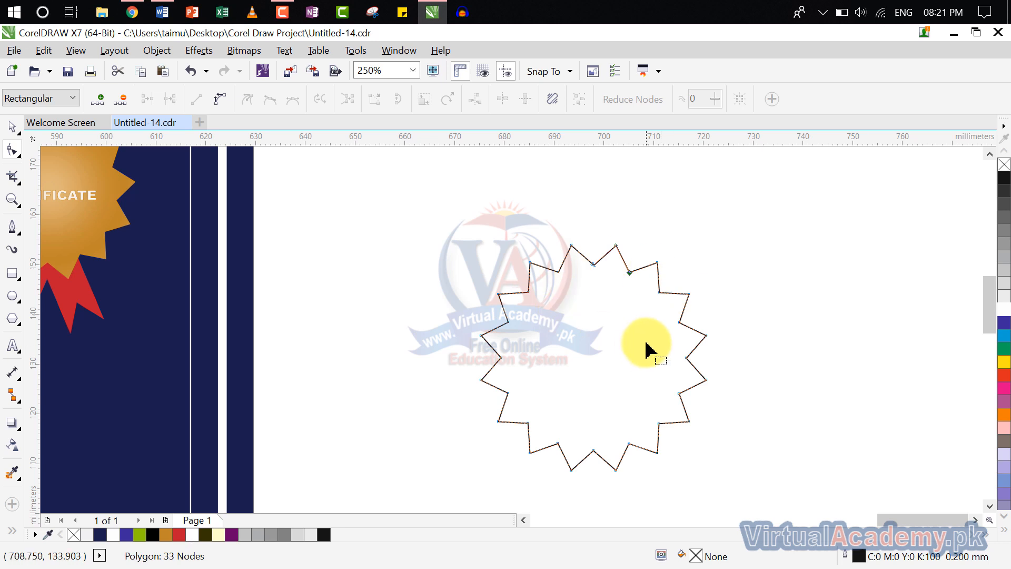
# - Fill the starburst badge with the golden brown R193 G134 B43 and remove its outline
pyautogui.scroll(-2, 648, 349)
pyautogui.moveTo(648, 350); pyautogui.dragTo(579, 307)
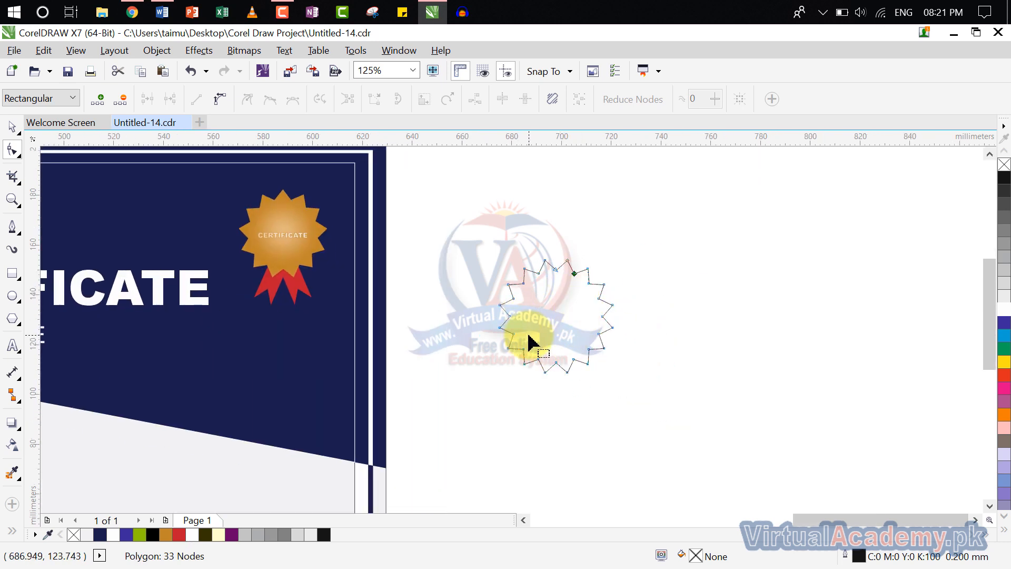
pyautogui.click(165, 534)
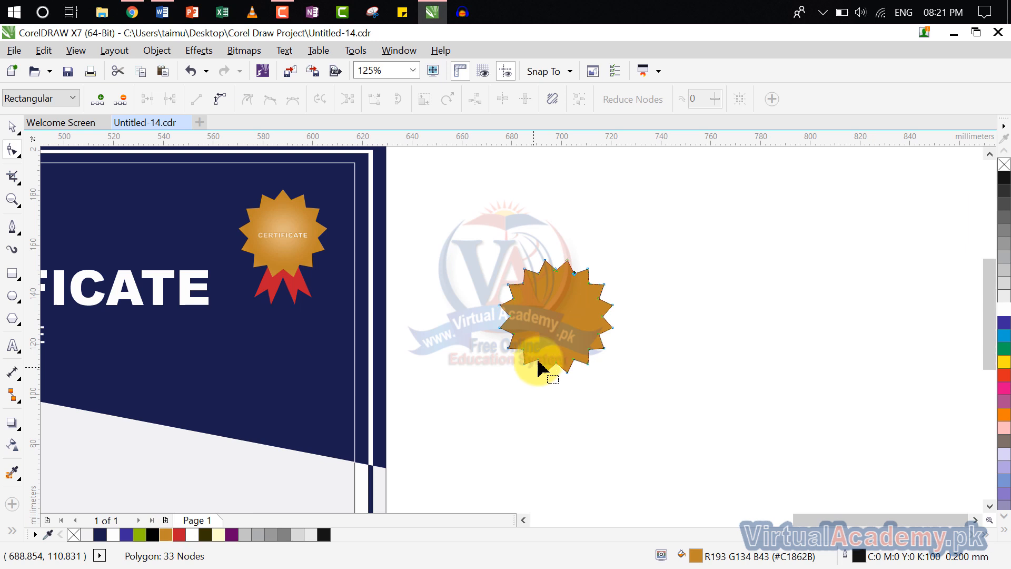
pyautogui.rightClick(1005, 165)
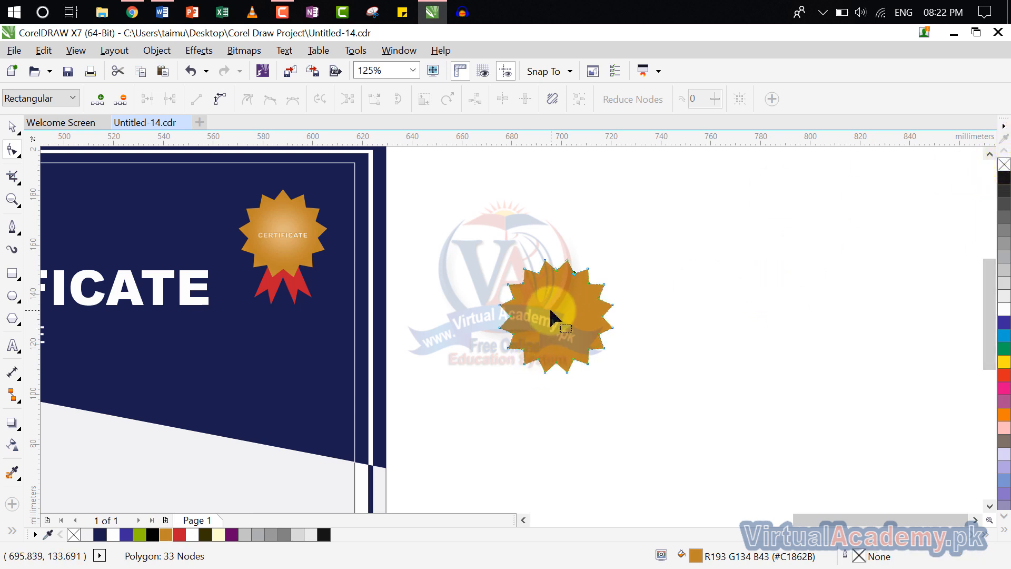
# - Give the starburst badge an elliptical fountain fill with a light centre and golden brown edge
pyautogui.click(12, 530)
pyautogui.click(36, 505)
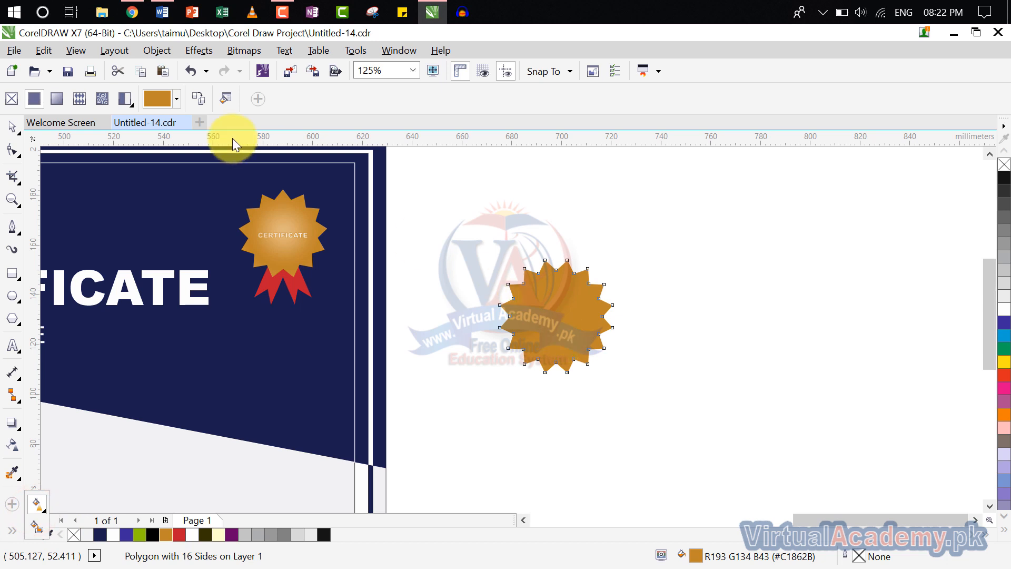
pyautogui.click(56, 100)
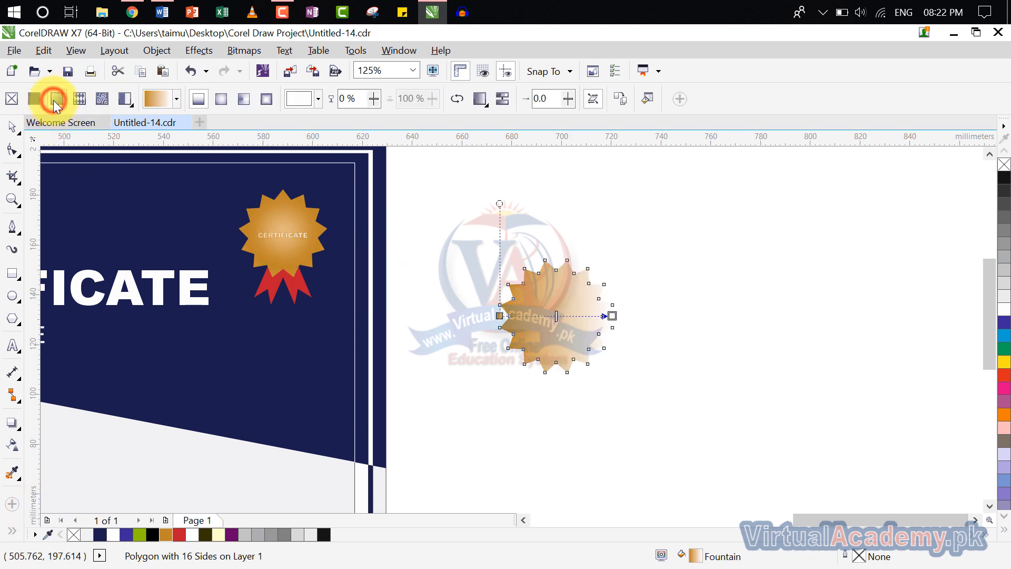
pyautogui.click(222, 99)
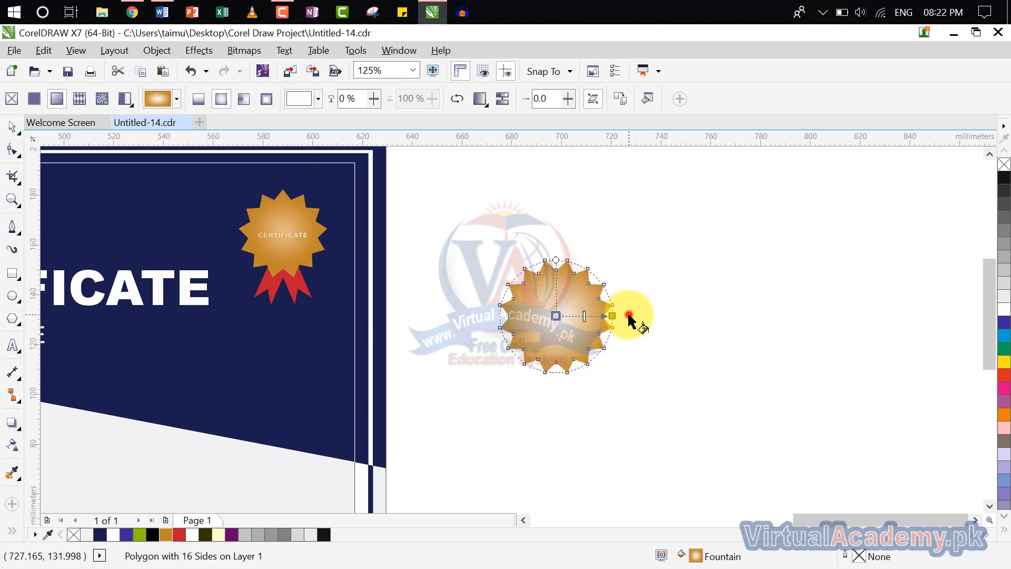
# - Pull the outer end of the badge's elliptical gradient inward so that the glow stays nearer the centre
pyautogui.click(585, 317)
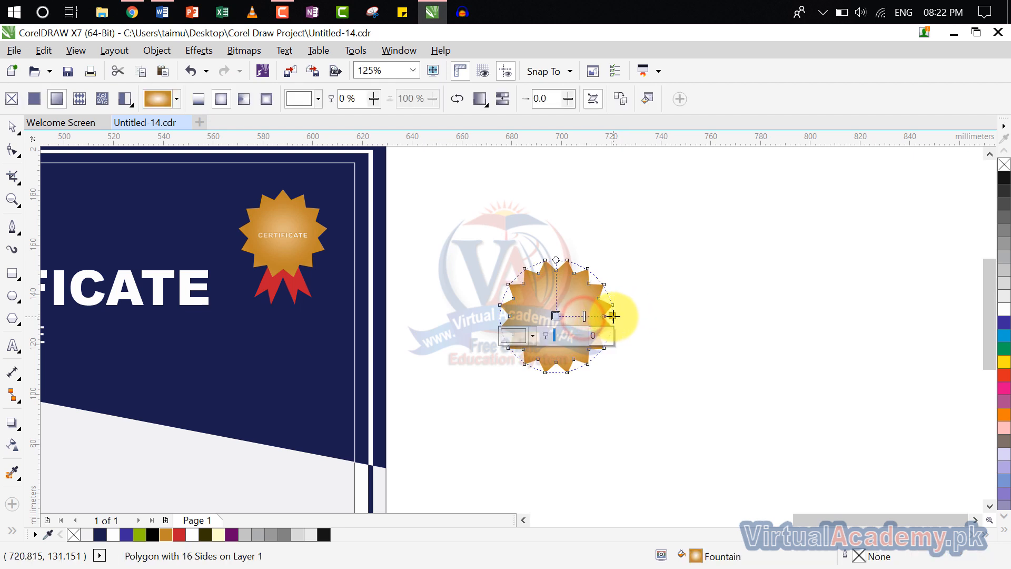
pyautogui.moveTo(612, 316); pyautogui.dragTo(592, 311)
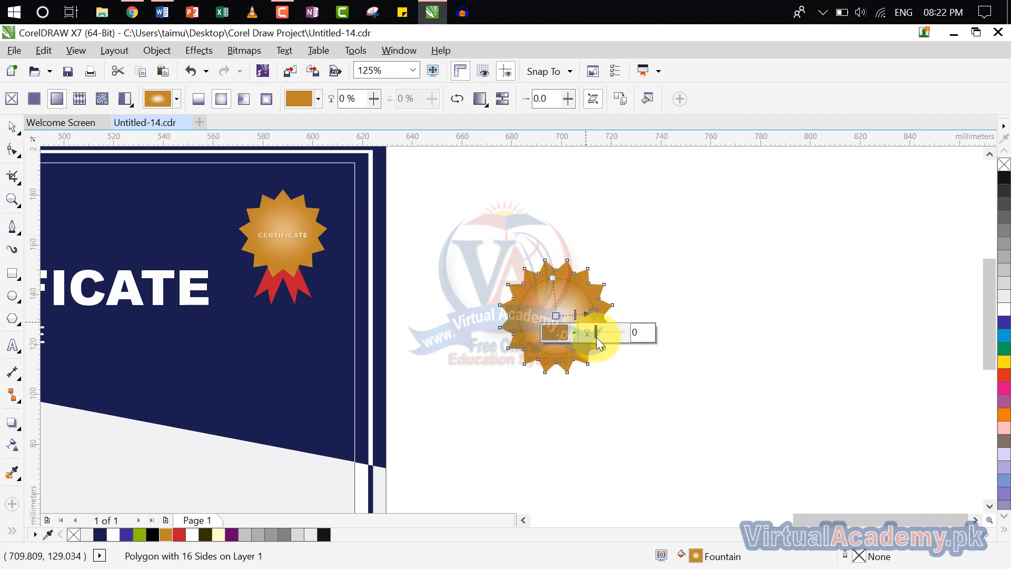
pyautogui.moveTo(598, 337)
pyautogui.mouseDown()
pyautogui.moveTo(611, 334)
pyautogui.moveTo(592, 338)
pyautogui.mouseUp()
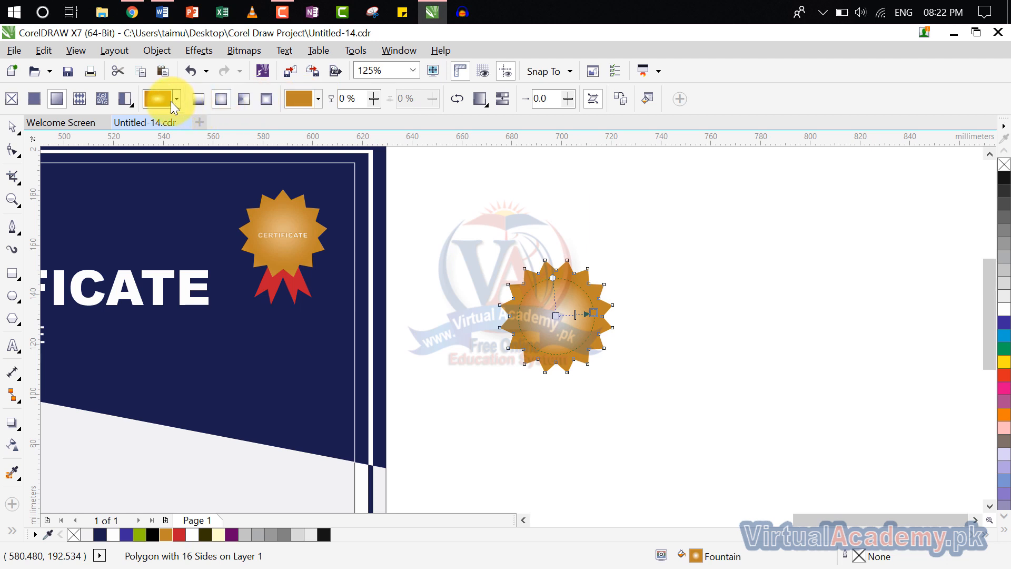
# - Add slight transparency to the golden brown outer colour of the badge's gradient
pyautogui.click(367, 99)
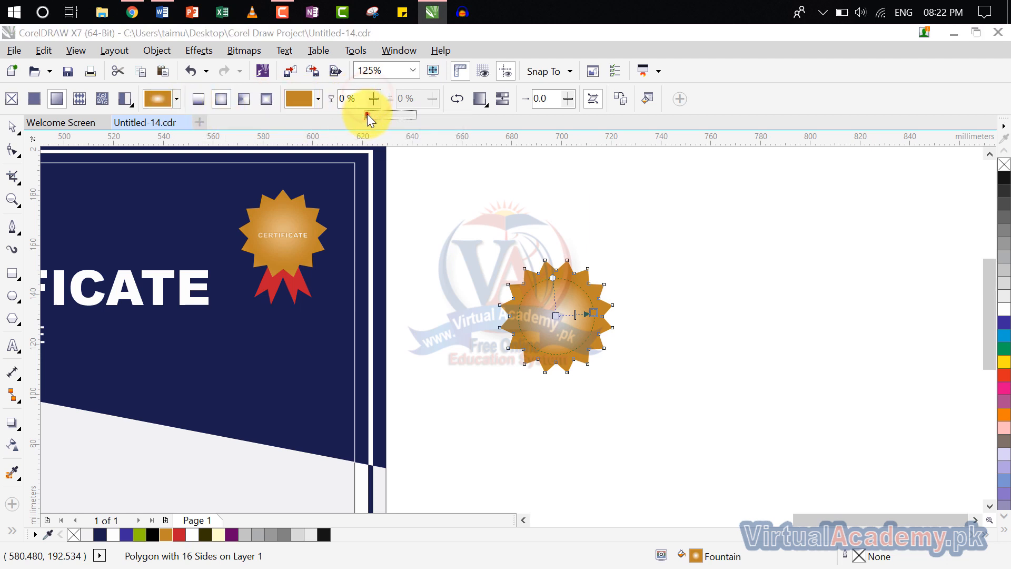
pyautogui.moveTo(368, 114); pyautogui.dragTo(374, 115)
pyautogui.click(619, 227)
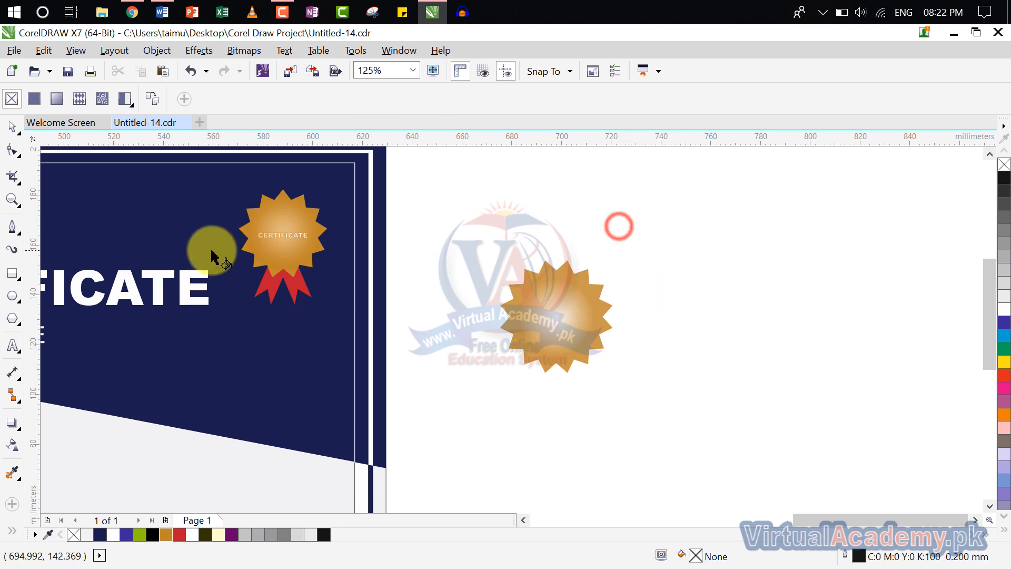
pyautogui.click(11, 127)
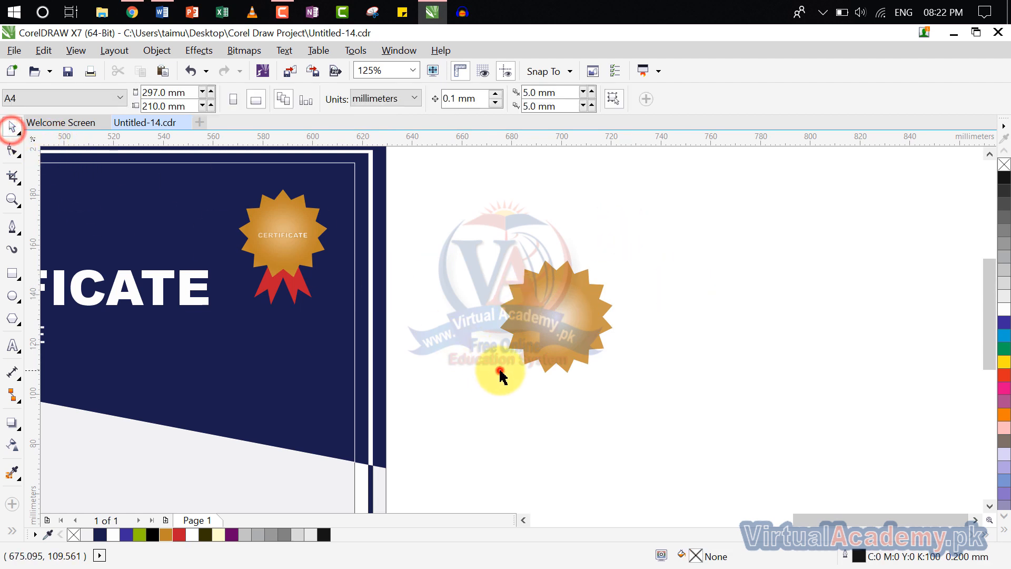
pyautogui.click(502, 367)
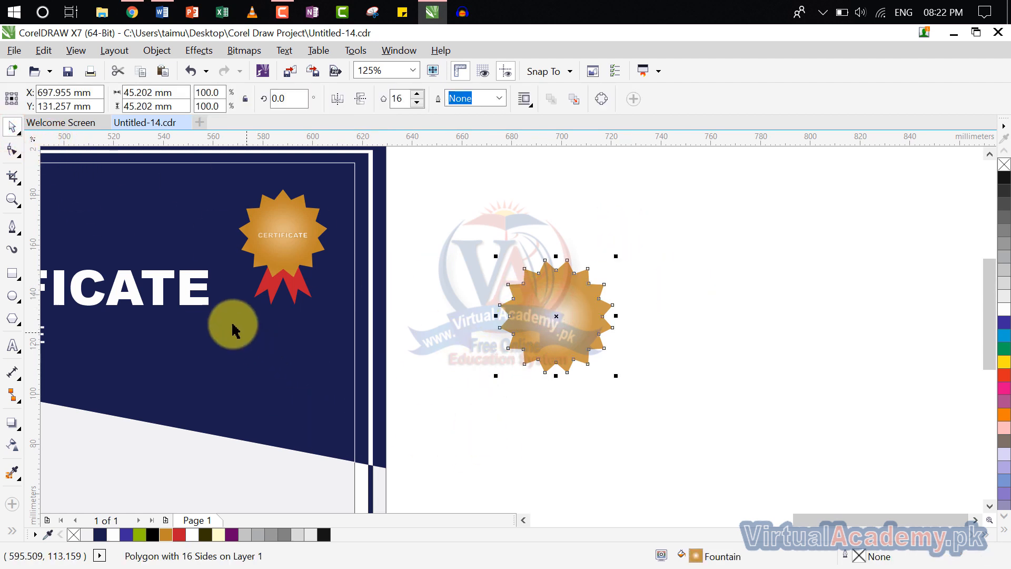
pyautogui.click(177, 291)
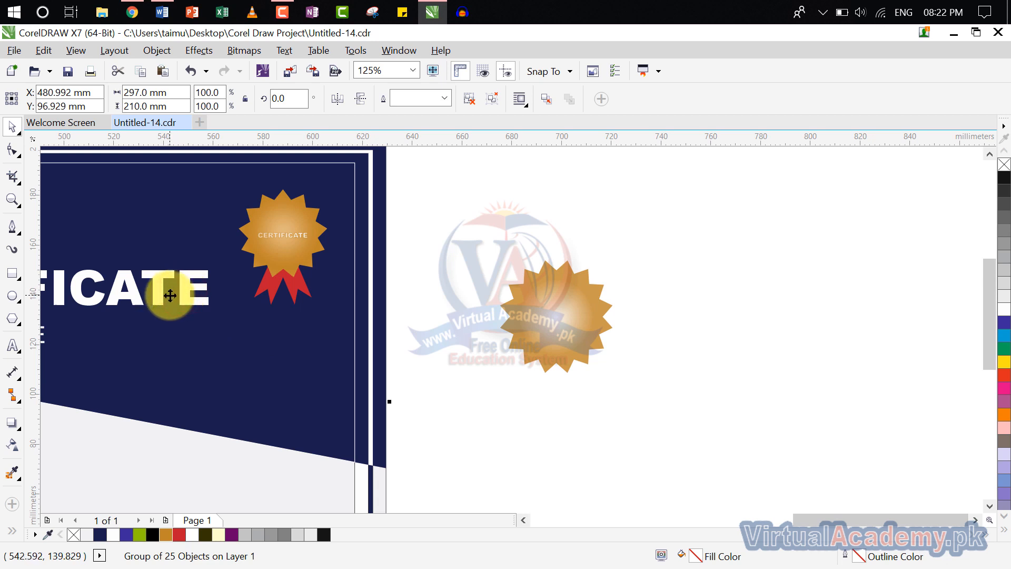
pyautogui.click(521, 393)
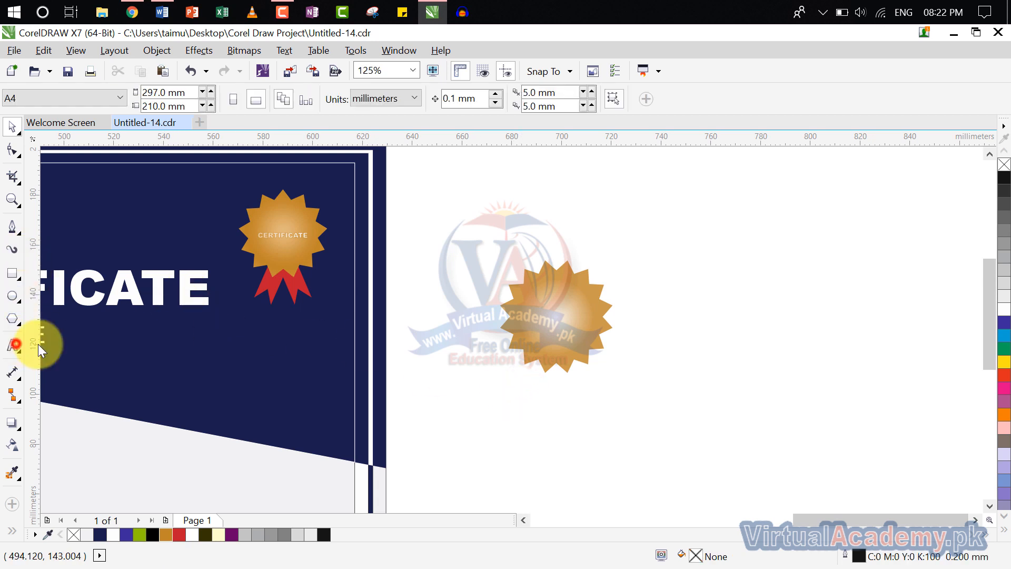
# - Add the text CERTIFICATE across the new starburst badge and set its font to Arial Black
pyautogui.click(16, 344)
pyautogui.click(522, 312)
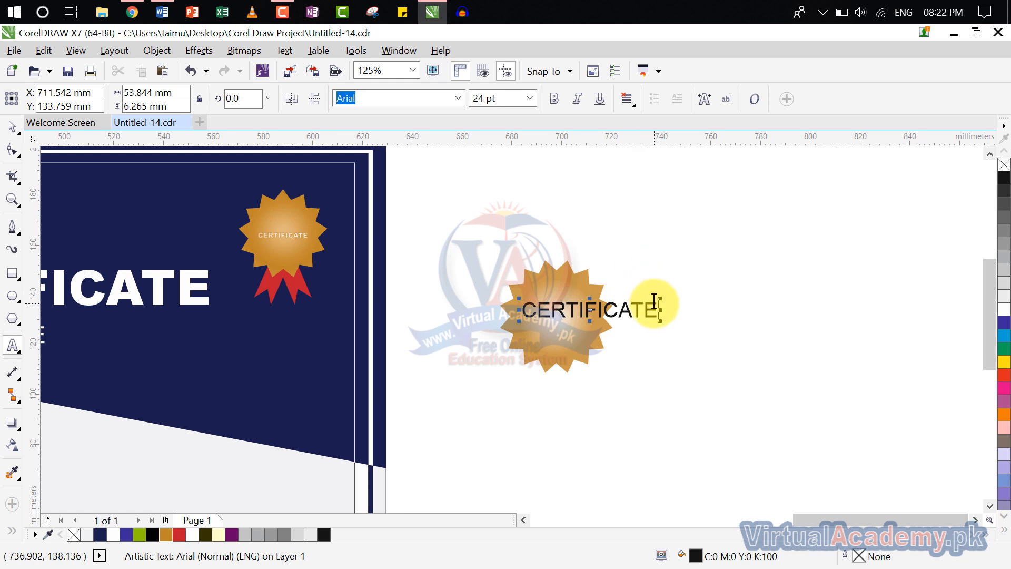
pyautogui.moveTo(657, 310); pyautogui.dragTo(470, 289)
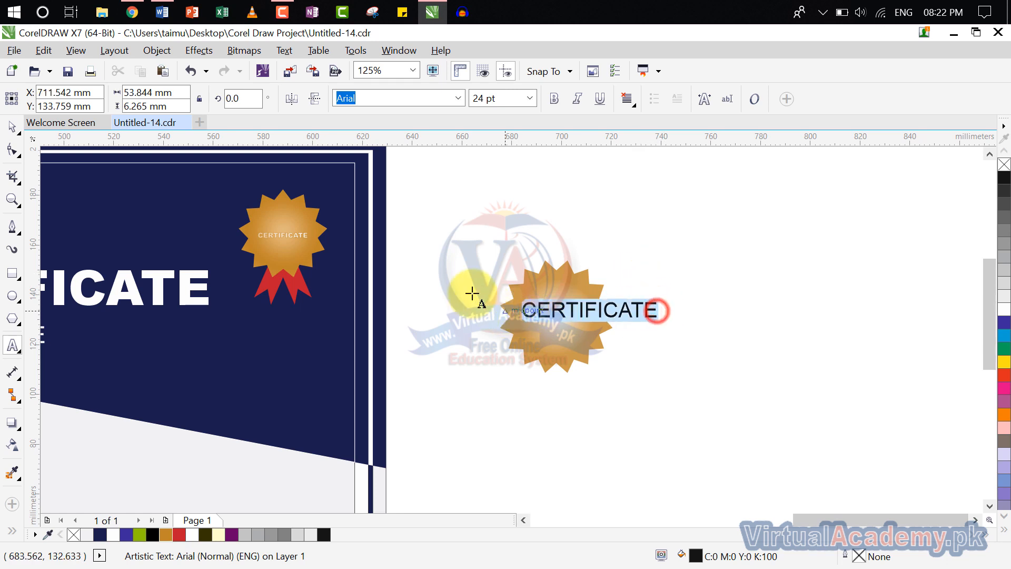
pyautogui.click(463, 97)
pyautogui.click(393, 161)
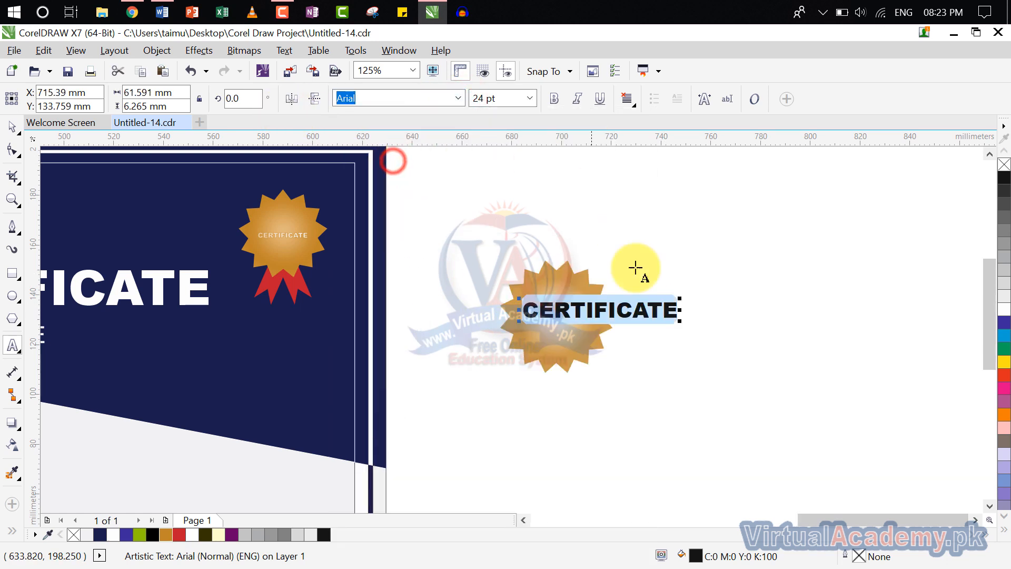
# - Shrink the badge's CERTIFICATE text to about 27 mm wide and fill it with 10% black light grey
pyautogui.click(861, 277)
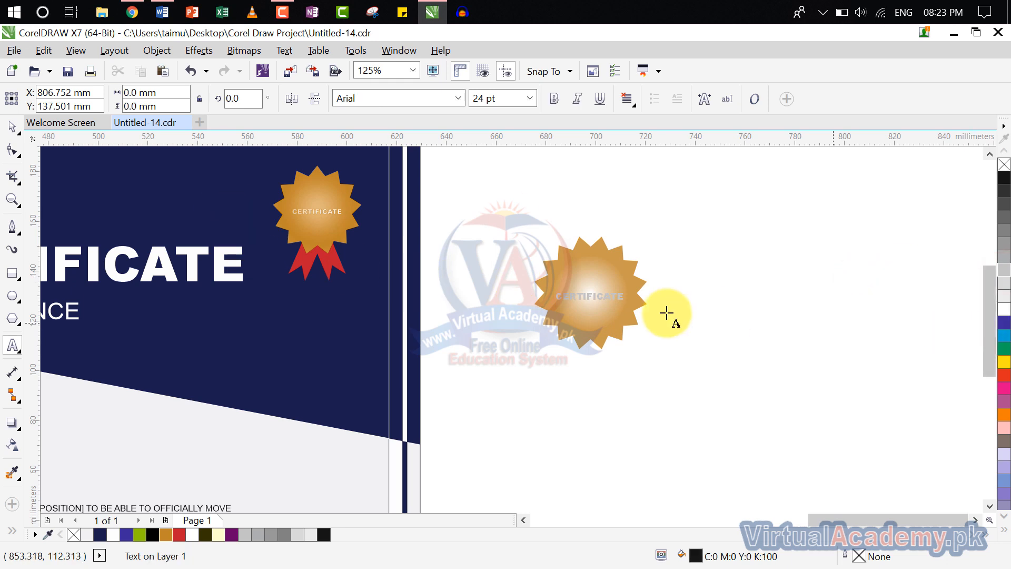
pyautogui.click(12, 127)
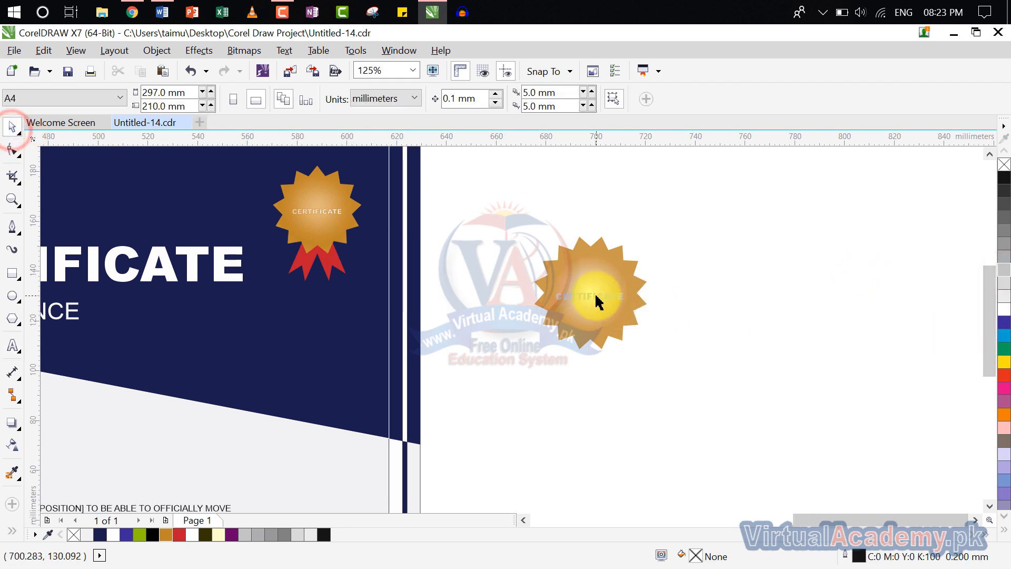
pyautogui.click(597, 302)
pyautogui.click(1004, 297)
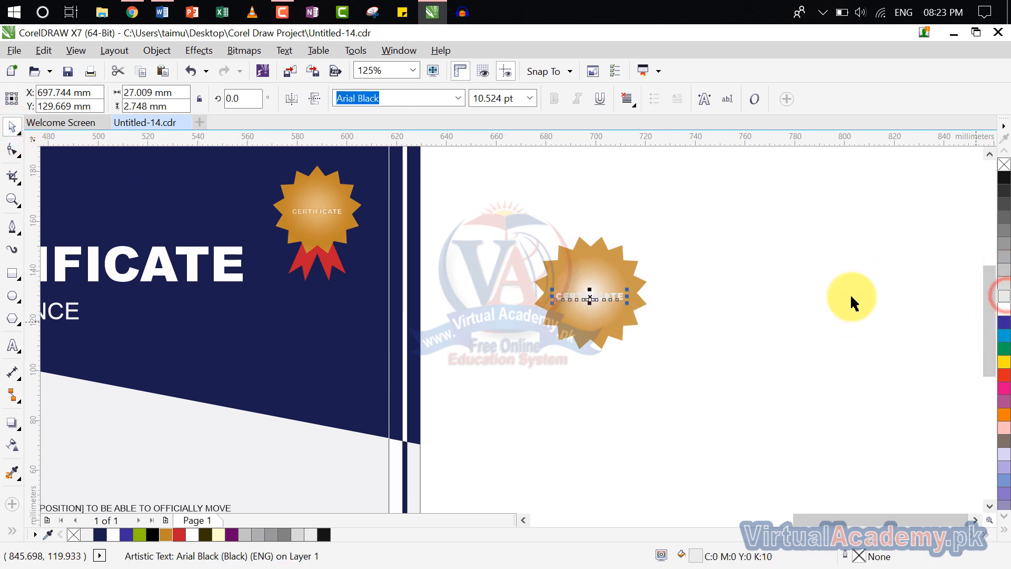
pyautogui.scroll(2, 601, 296)
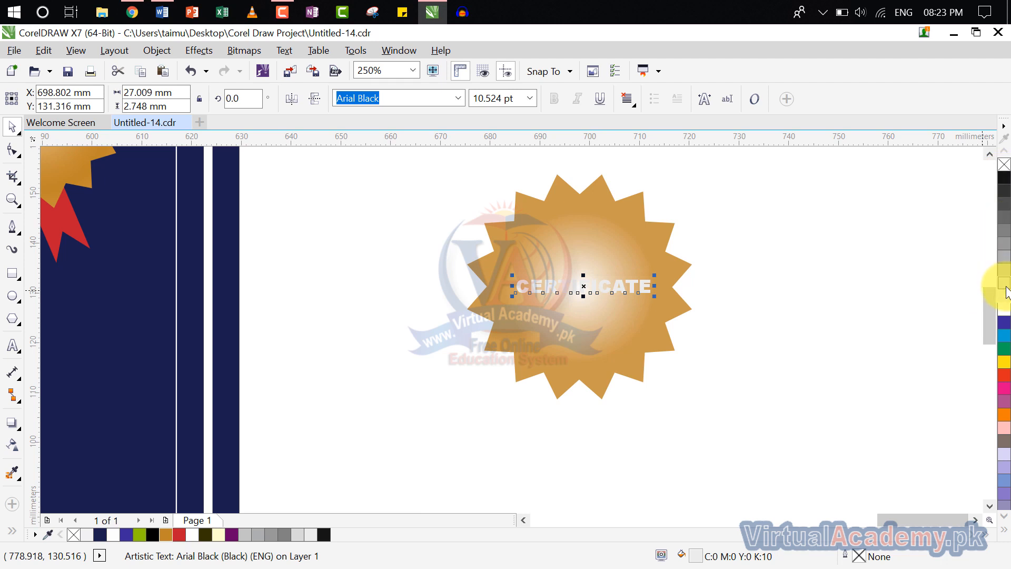
pyautogui.click(860, 306)
pyautogui.scroll(-2, 563, 319)
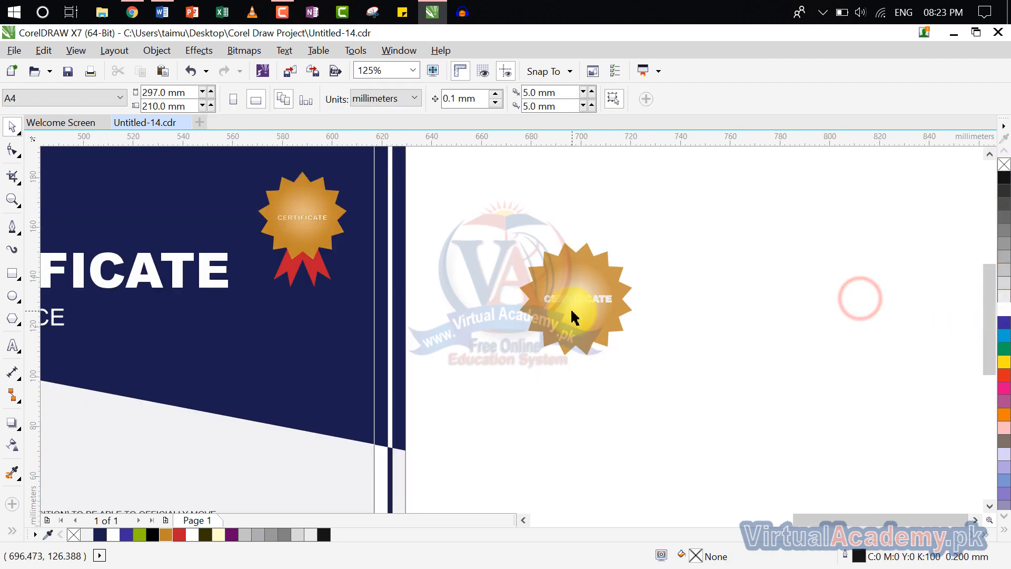
# - Draw a rectangle about 11 by 21 mm below the badge, convert it to curves and notch its lower edge into a ribbon tail
pyautogui.moveTo(564, 287); pyautogui.dragTo(608, 262)
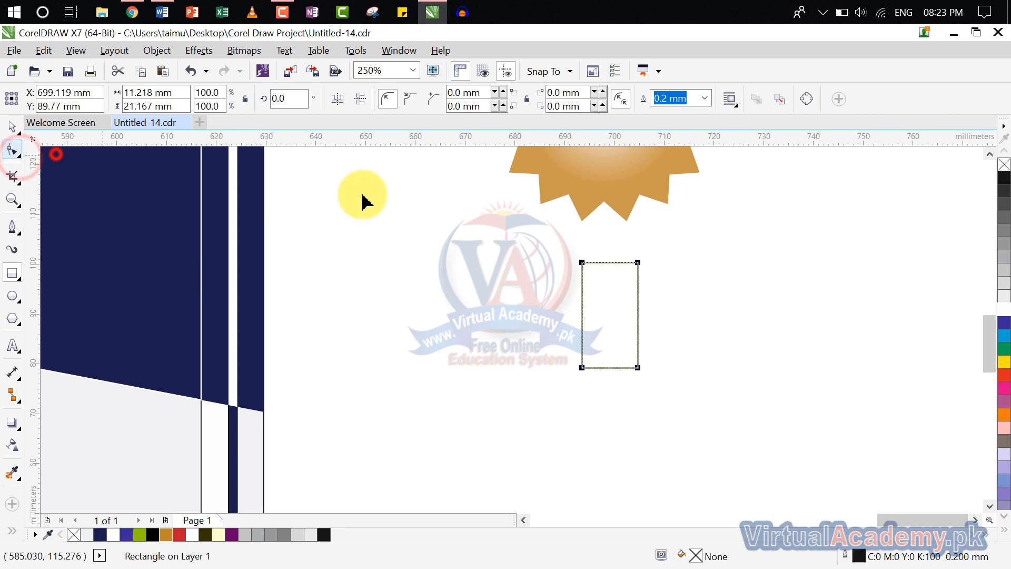
pyautogui.rightClick(612, 370)
pyautogui.click(612, 367)
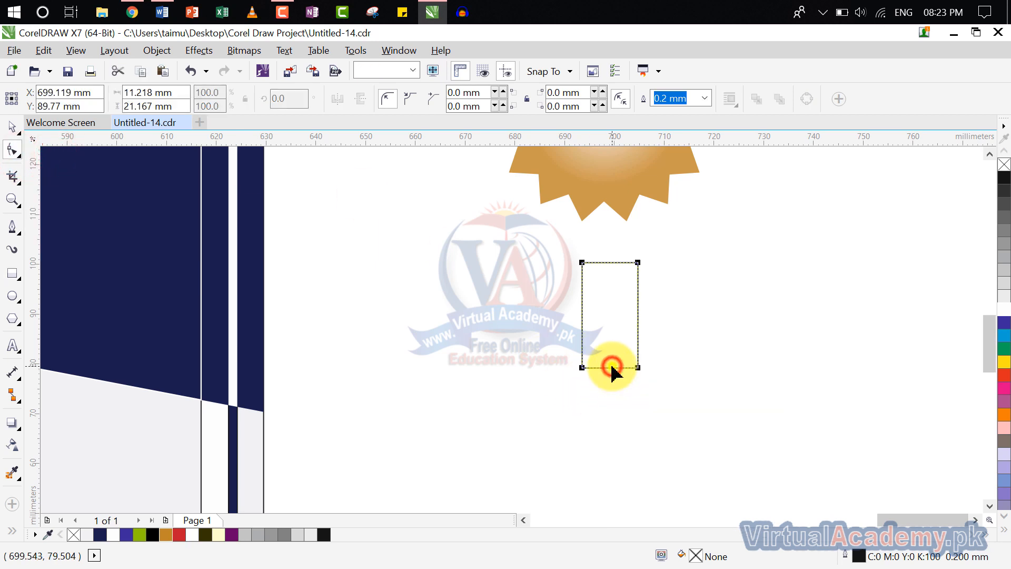
pyautogui.rightClick(611, 368)
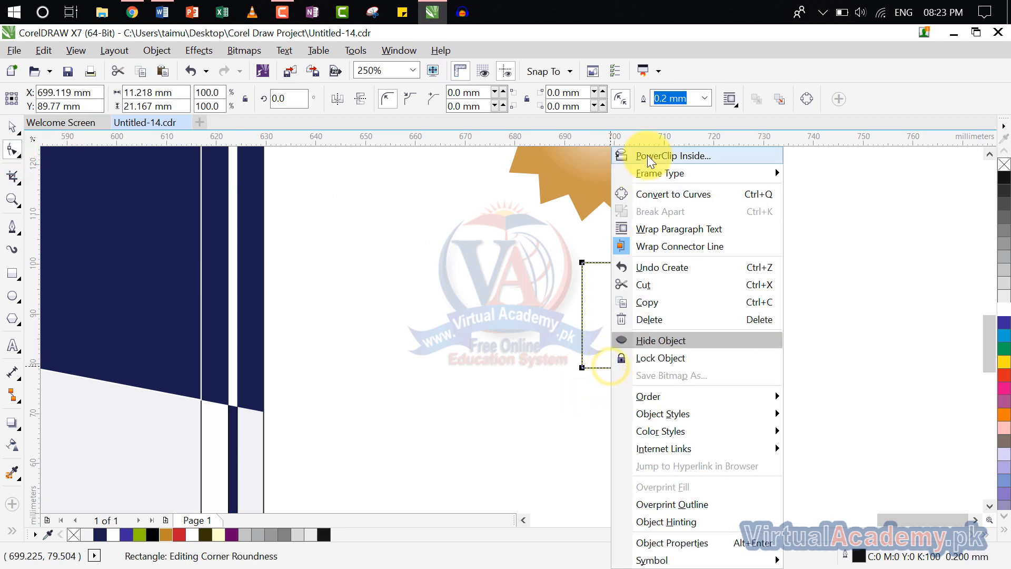
pyautogui.click(673, 194)
pyautogui.doubleClick(610, 367)
pyautogui.moveTo(610, 368); pyautogui.dragTo(609, 339)
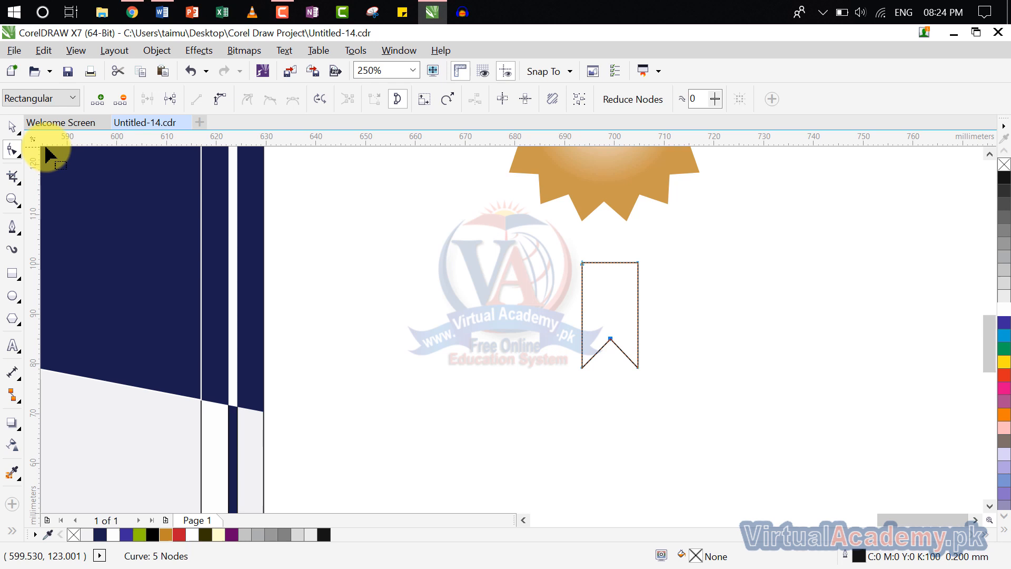
# - Give the ribbon shape the red R191 G29 B46 for both its fill and outline
pyautogui.click(11, 127)
pyautogui.click(601, 300)
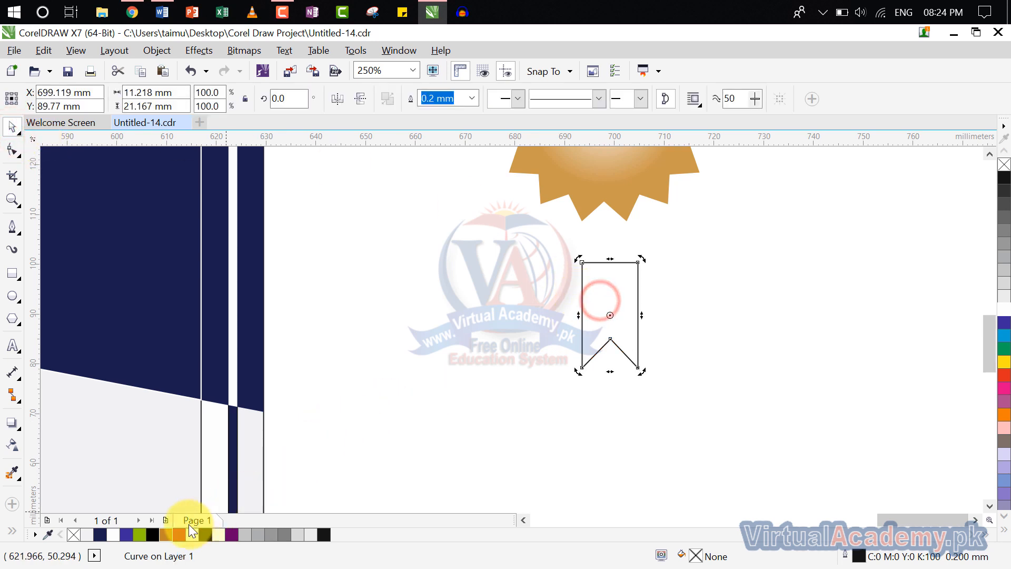
pyautogui.click(177, 532)
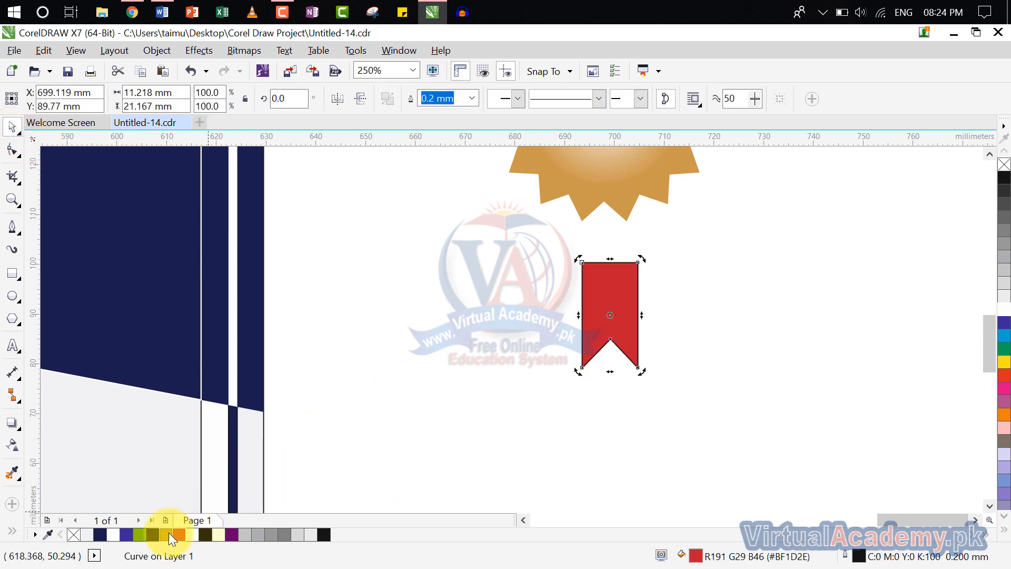
pyautogui.click(659, 345)
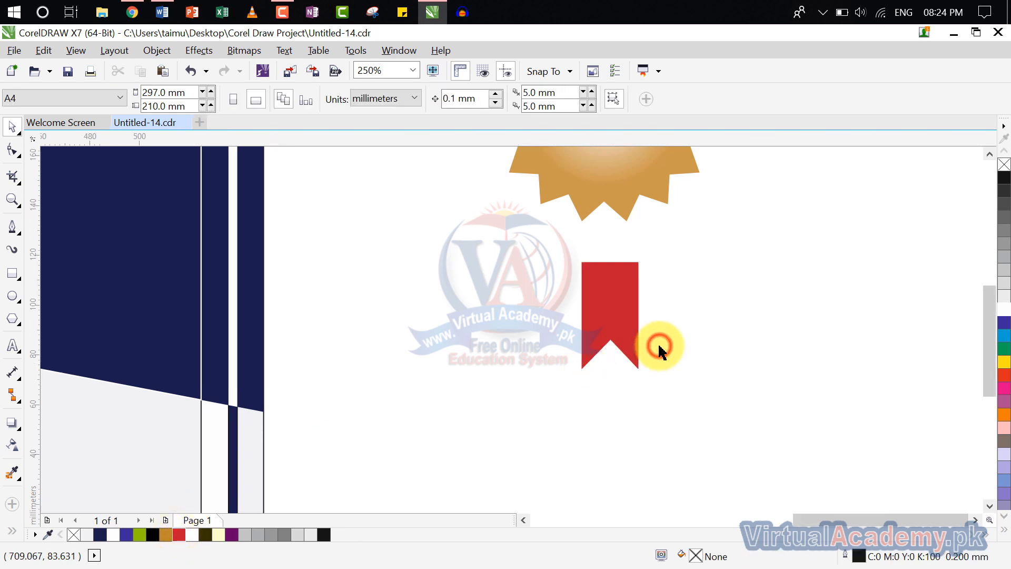
# - Stretch the red ribbon upward toward the badge to a height of about 28 mm
pyautogui.scroll(-2, 659, 346)
pyautogui.click(611, 382)
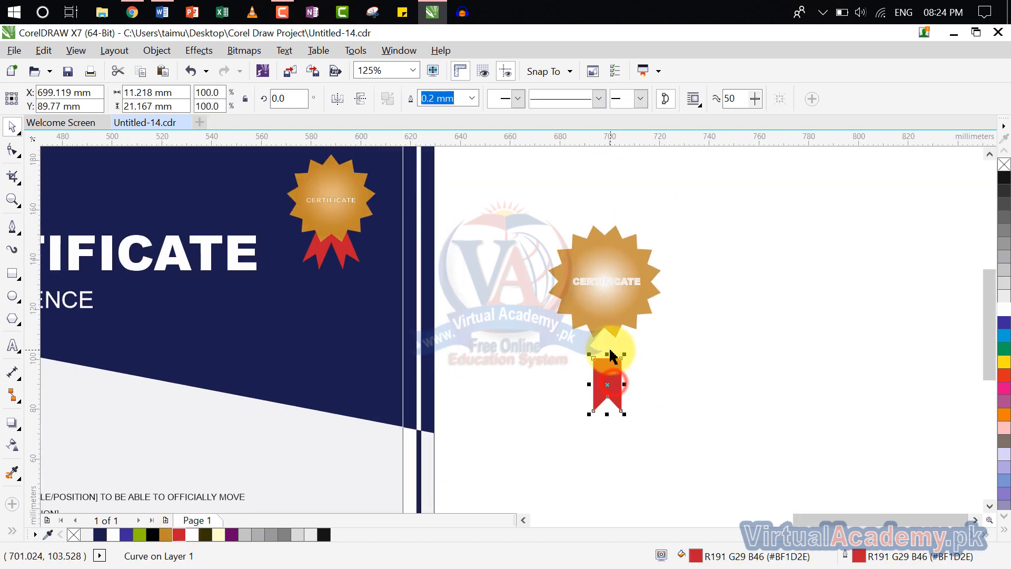
pyautogui.moveTo(608, 352); pyautogui.dragTo(609, 338)
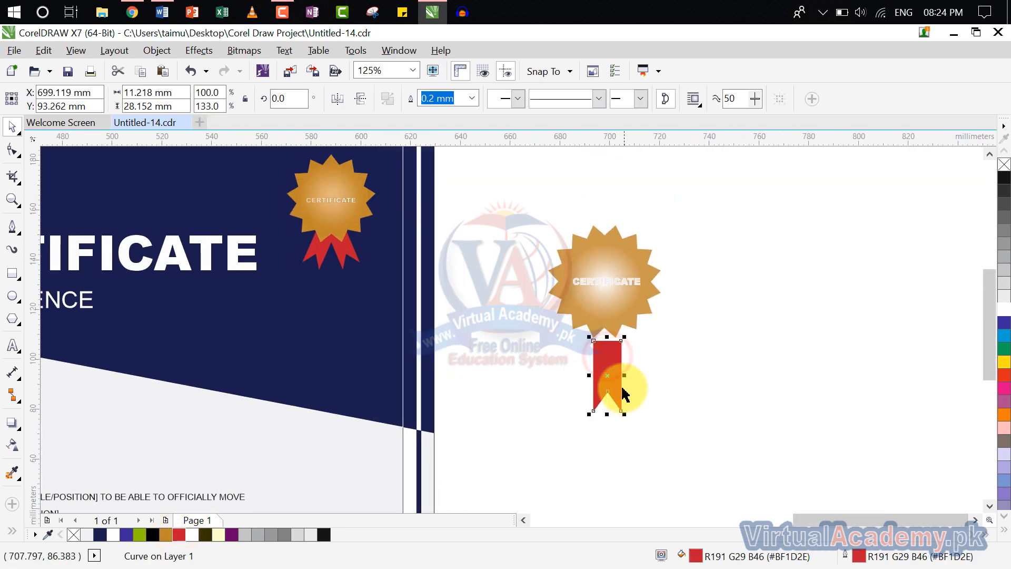
pyautogui.click(724, 415)
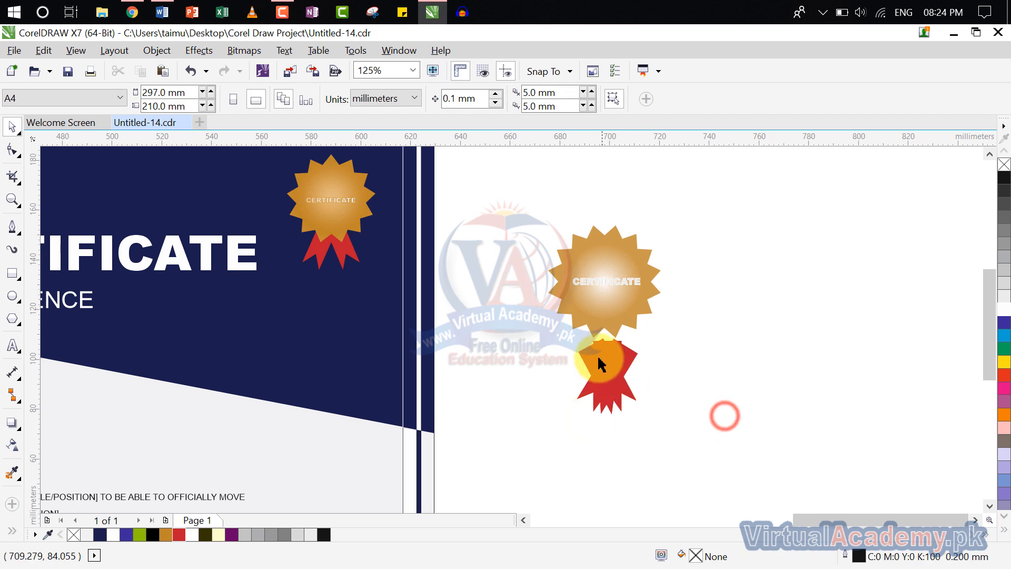
pyautogui.click(593, 358)
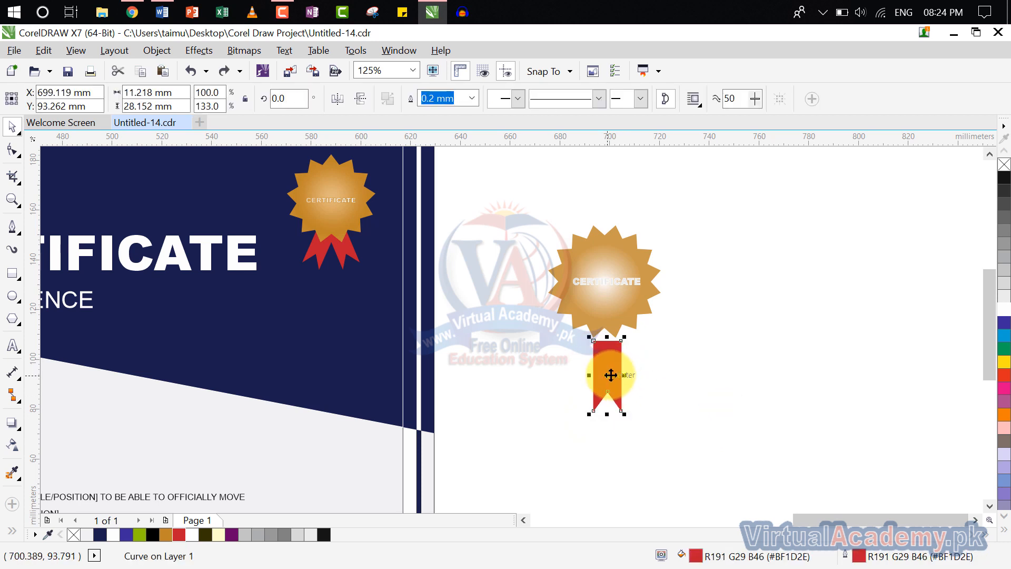
pyautogui.click(659, 363)
# - Make ribbon copies slanting to both sides by about 37 degrees and delete the upright ribbon between them
pyautogui.click(609, 383)
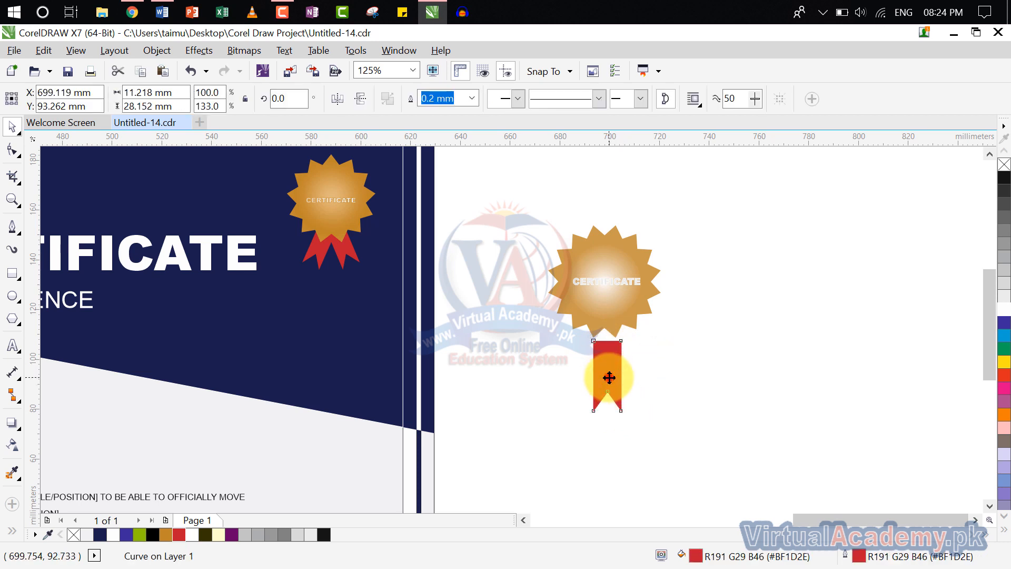
pyautogui.moveTo(626, 413); pyautogui.dragTo(564, 409)
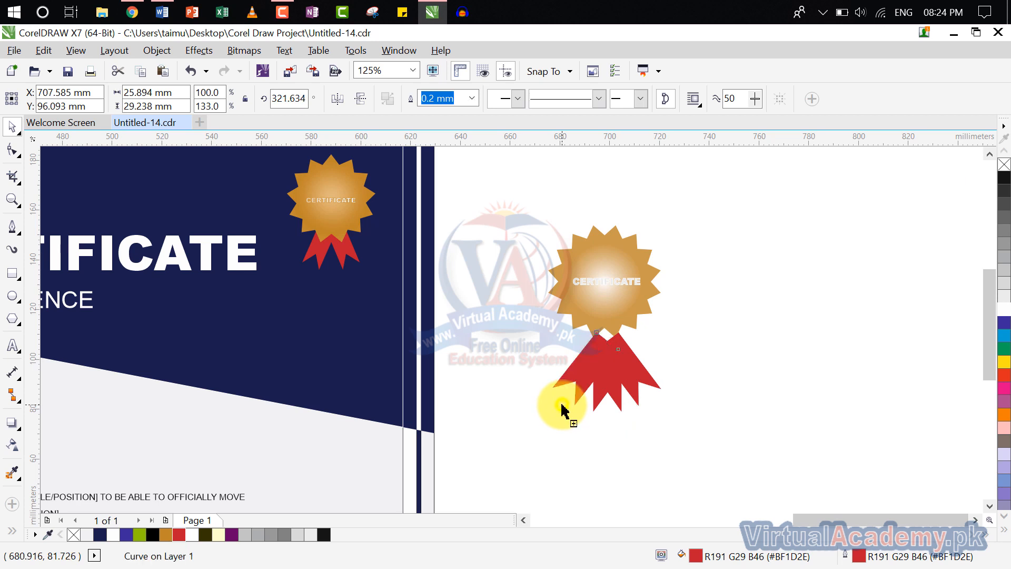
pyautogui.click(727, 406)
pyautogui.click(616, 395)
pyautogui.click(694, 397)
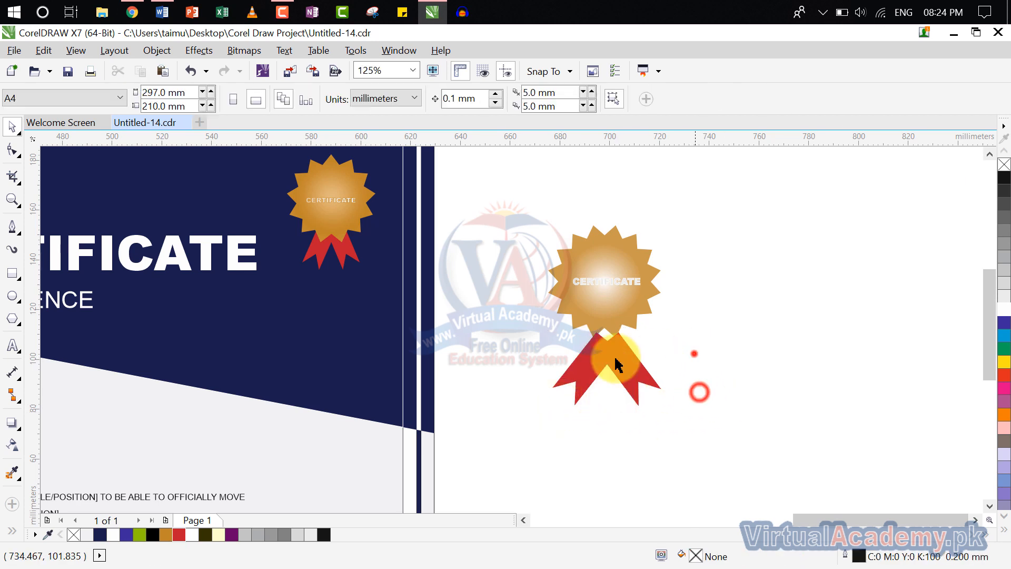
# - Group the two slanted ribbons, shrink them to about 36 mm wide and place them behind the badge's lower edge
pyautogui.click(594, 377)
pyautogui.moveTo(620, 392); pyautogui.dragTo(620, 364)
pyautogui.scroll(1, 628, 358)
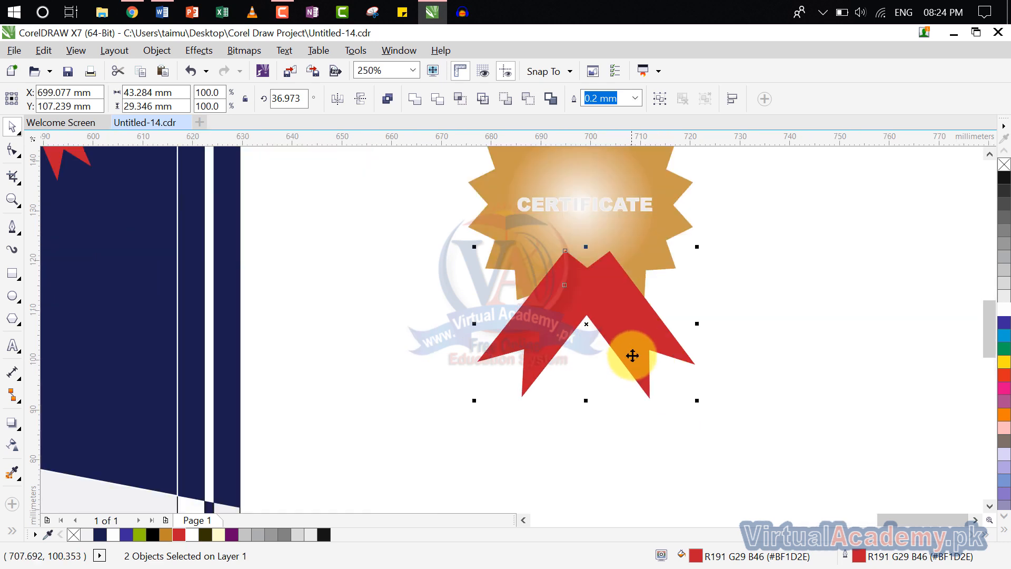
pyautogui.moveTo(700, 406); pyautogui.dragTo(736, 416)
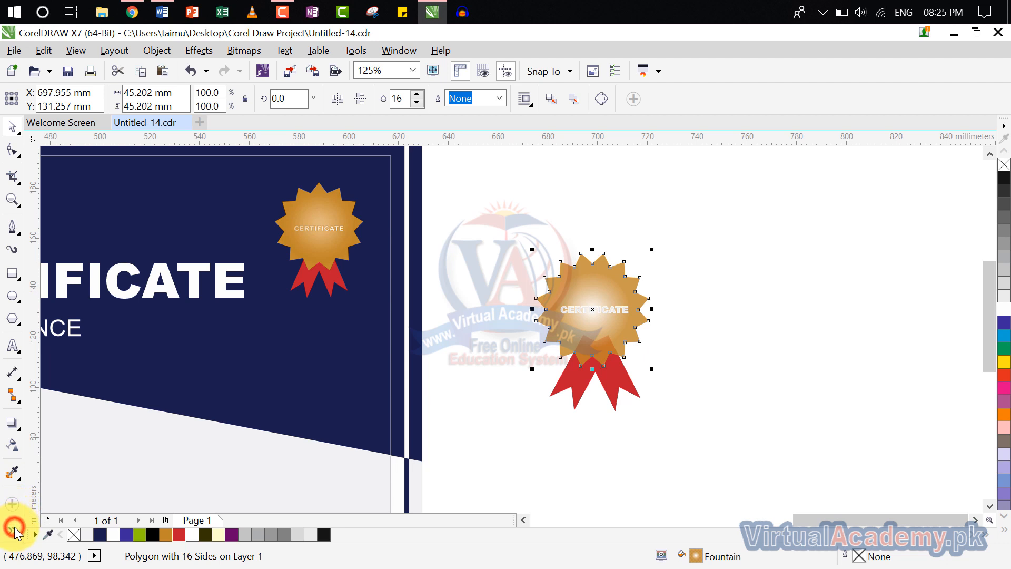
# - Set the transparency of the outer golden brown colour in the badge's gradient to 0%
pyautogui.click(14, 526)
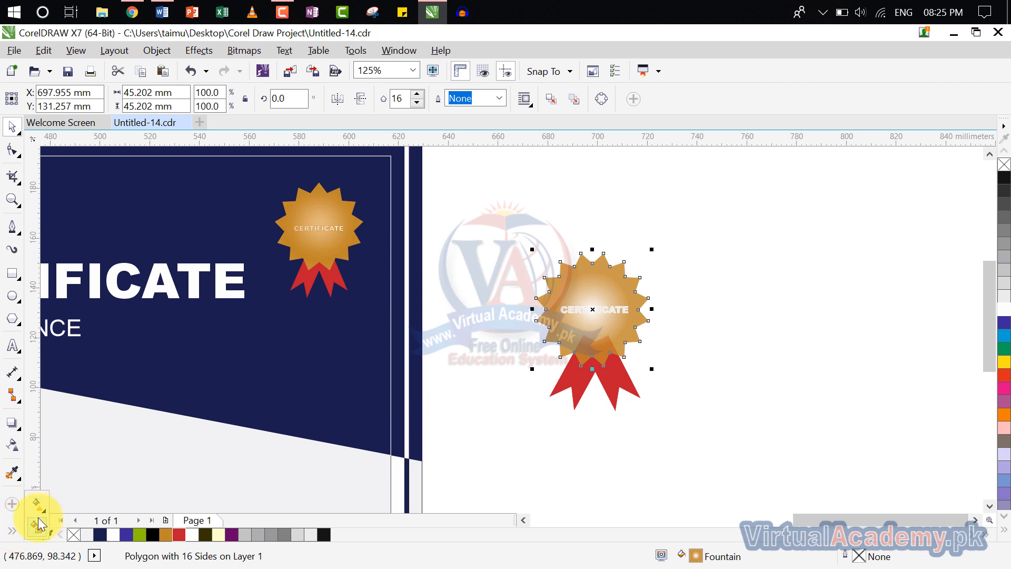
pyautogui.click(38, 513)
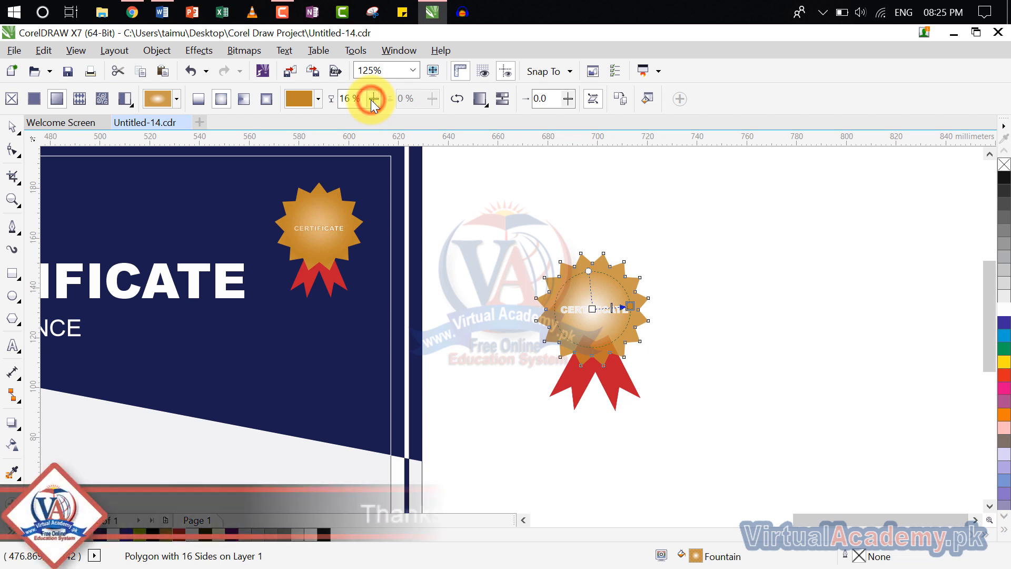
pyautogui.moveTo(371, 99); pyautogui.dragTo(356, 115)
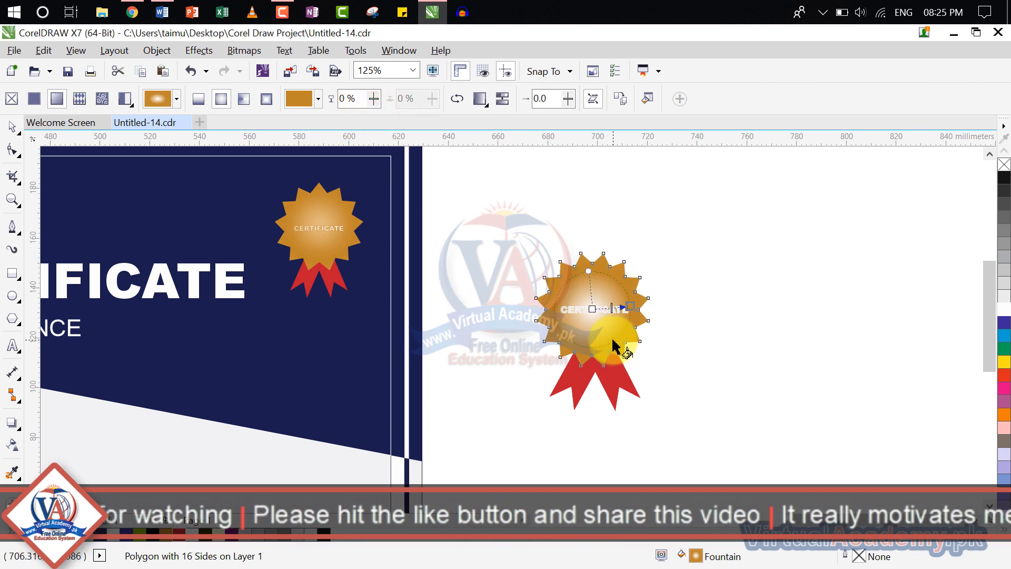
pyautogui.click(11, 127)
pyautogui.click(716, 190)
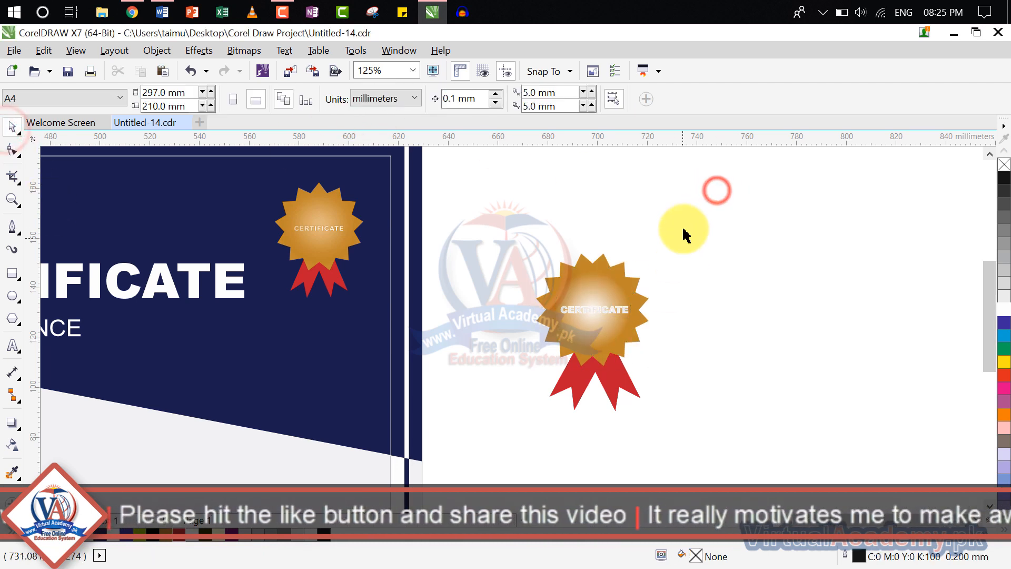
# - Move the grouped ribbons slightly left to centre them beneath the badge
pyautogui.scroll(1, 621, 358)
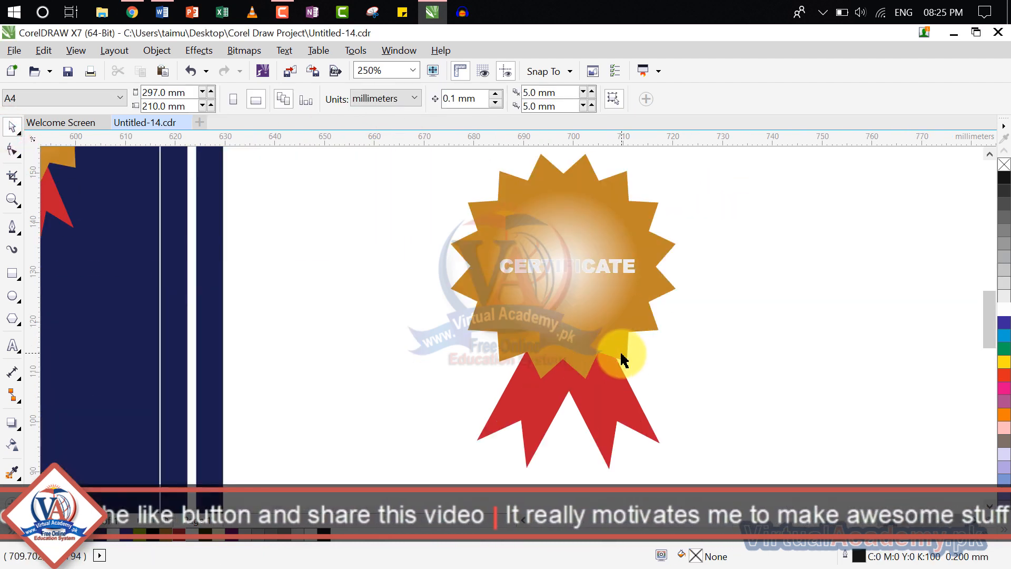
pyautogui.moveTo(606, 389); pyautogui.dragTo(594, 400)
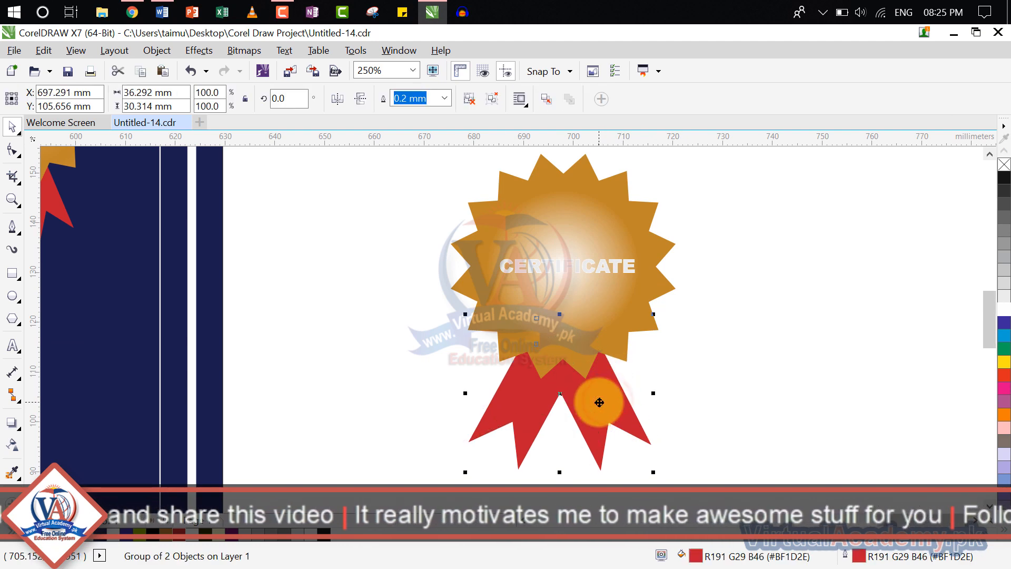
pyautogui.click(737, 299)
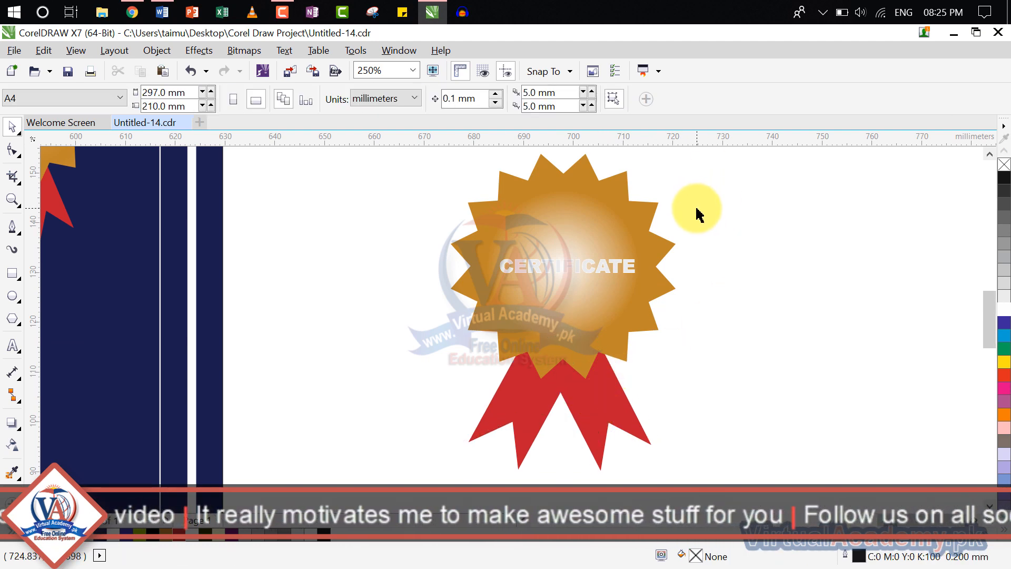
# - Group the badge, its text and ribbons, scale the group to about 28 mm wide and place it in the new certificate's upper right corner
pyautogui.scroll(-1, 698, 214)
pyautogui.moveTo(715, 181); pyautogui.dragTo(541, 384)
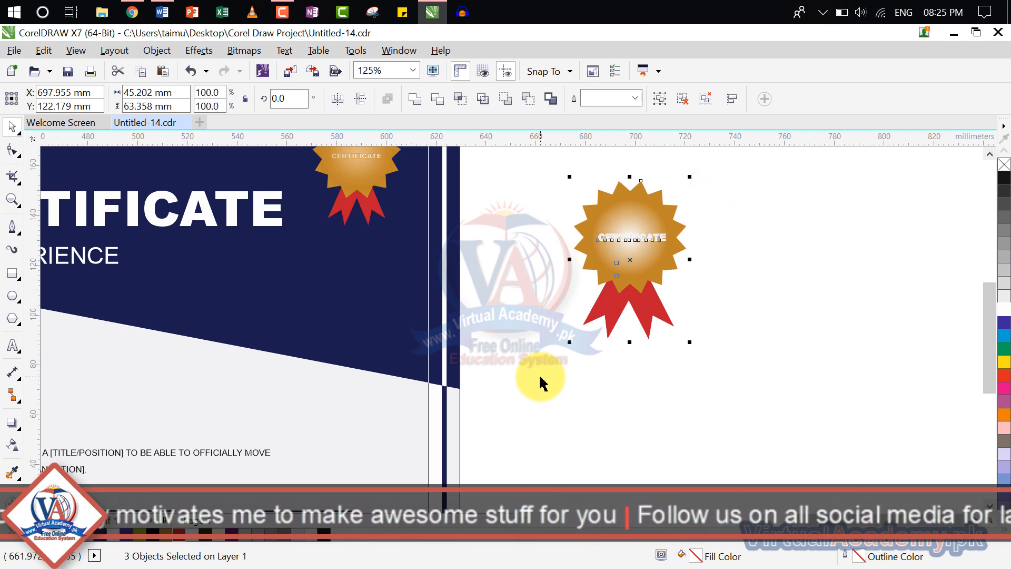
pyautogui.hotkey('ctrl', 'g')
pyautogui.moveTo(689, 343); pyautogui.dragTo(646, 284)
pyautogui.scroll(-1, 761, 363)
pyautogui.moveTo(760, 347); pyautogui.dragTo(269, 331)
pyautogui.scroll(5, 210, 292)
pyautogui.scroll(-3, 267, 330)
pyautogui.scroll(-3, 269, 331)
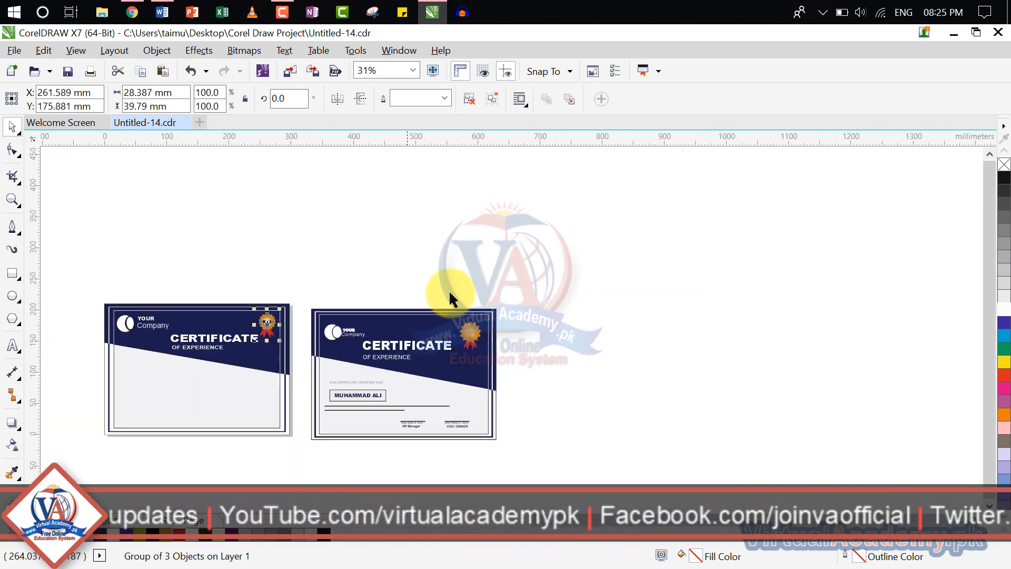
# - Ungroup all objects of the reference certificate so its individual elements can be selected
pyautogui.click(481, 275)
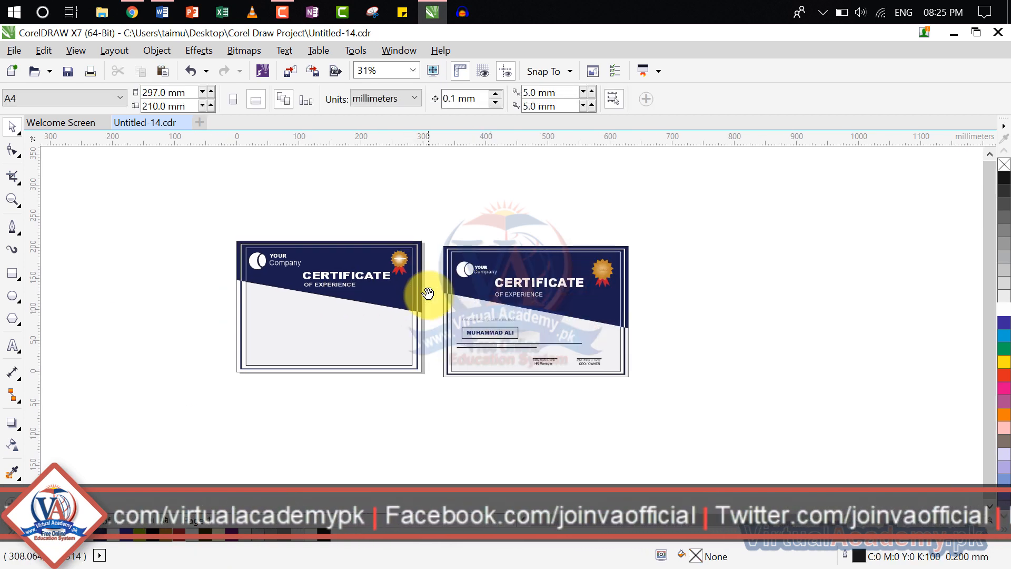
pyautogui.scroll(2, 487, 339)
pyautogui.click(449, 305)
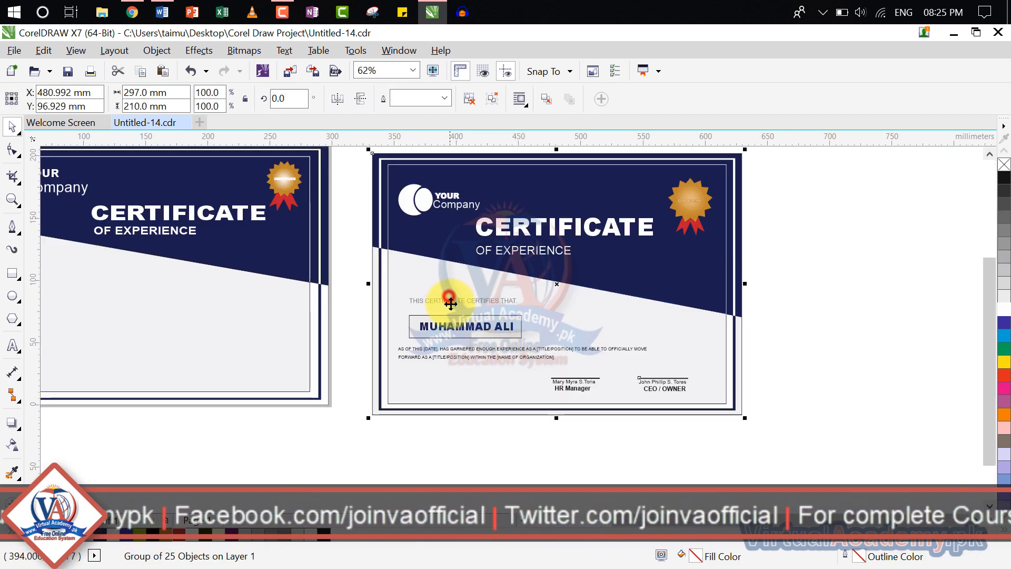
pyautogui.rightClick(614, 294)
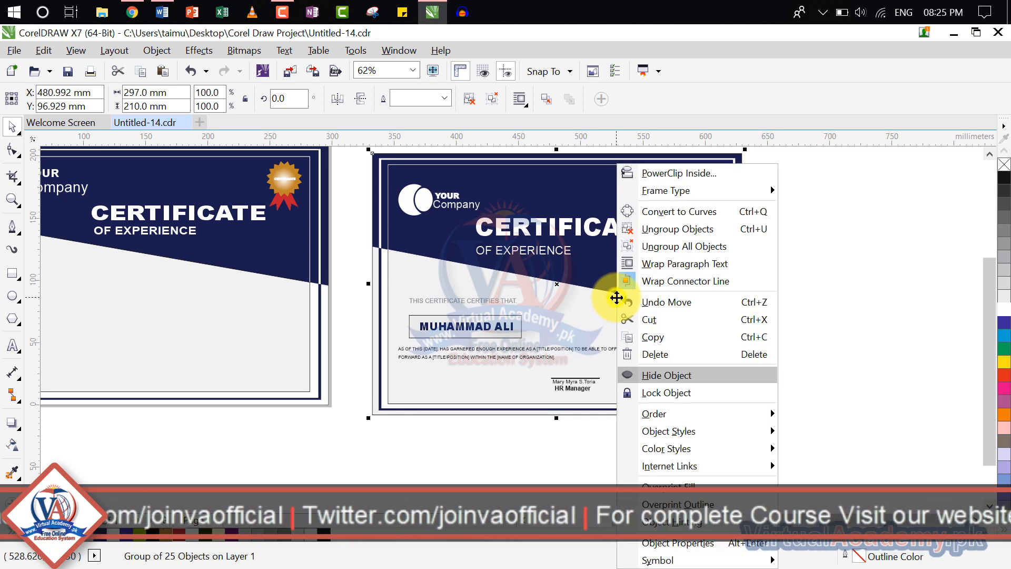
pyautogui.click(698, 252)
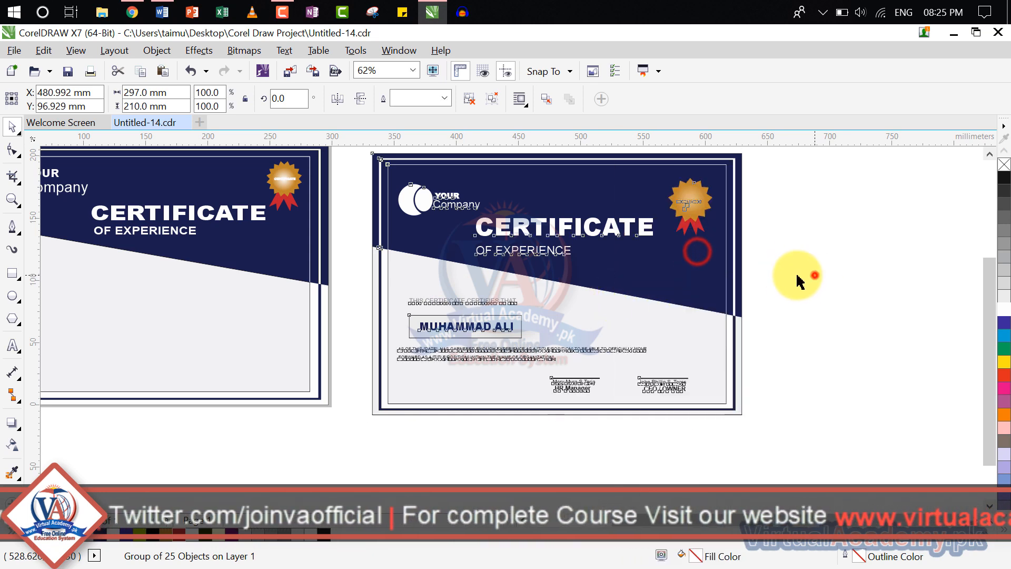
pyautogui.click(815, 275)
# - Copy the line "THIS CERTIFICATE CERTIFIES THAT." from the reference into the light area of the new certificate
pyautogui.click(462, 309)
pyautogui.click(463, 304)
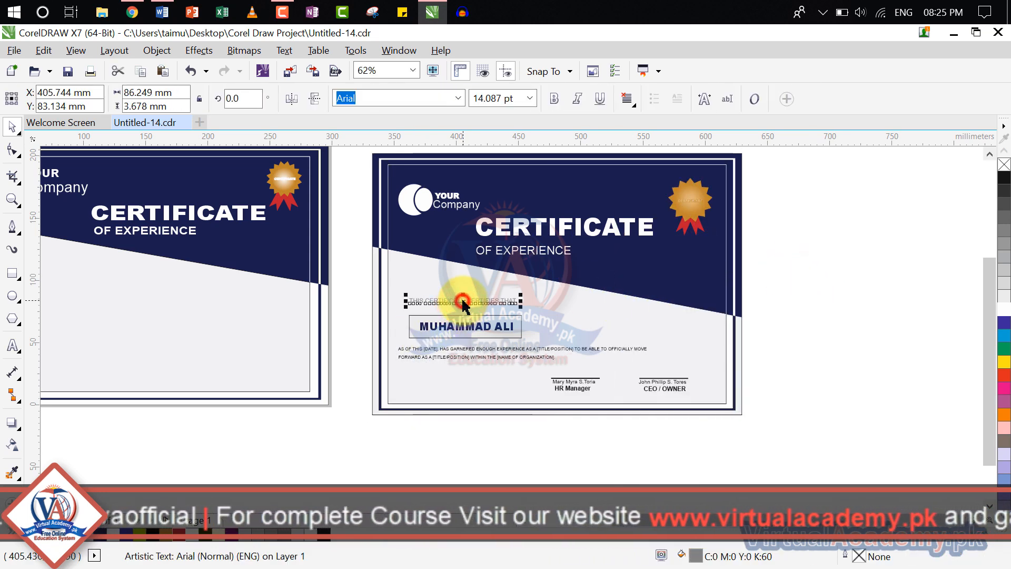
pyautogui.moveTo(463, 300); pyautogui.dragTo(300, 289)
# - Copy the recipient's name and its rectangular frame below the certifies line in the new certificate, with the frame behind the name
pyautogui.click(708, 319)
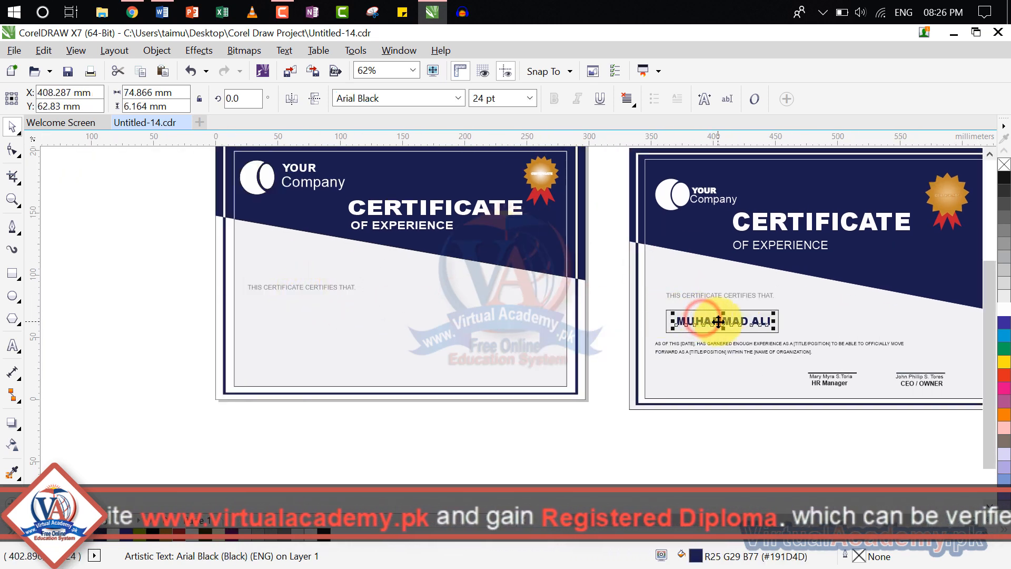
pyautogui.moveTo(719, 322); pyautogui.dragTo(291, 317)
pyautogui.moveTo(718, 332); pyautogui.dragTo(293, 319)
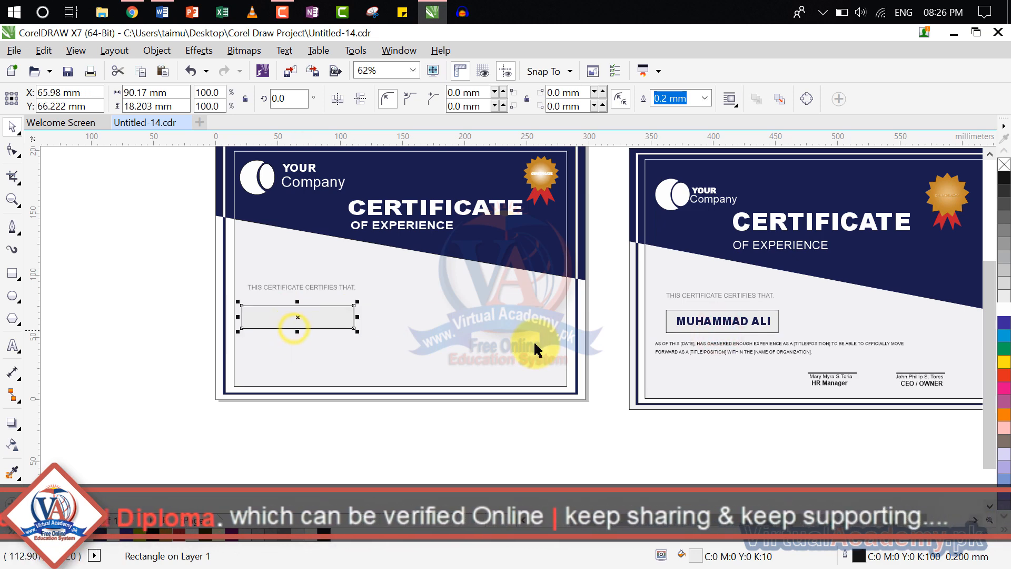
pyautogui.rightClick(311, 322)
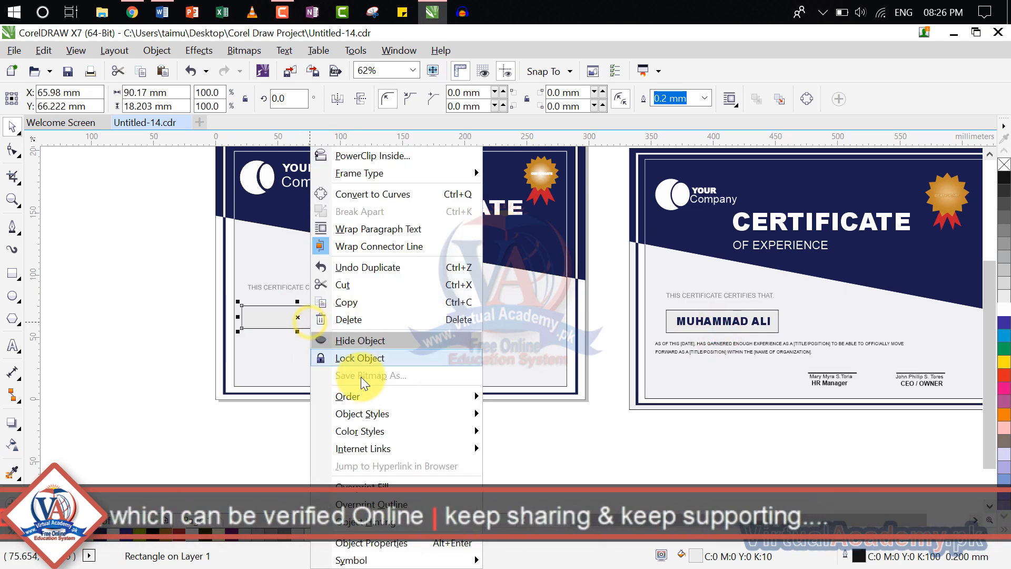
pyautogui.moveTo(391, 401)
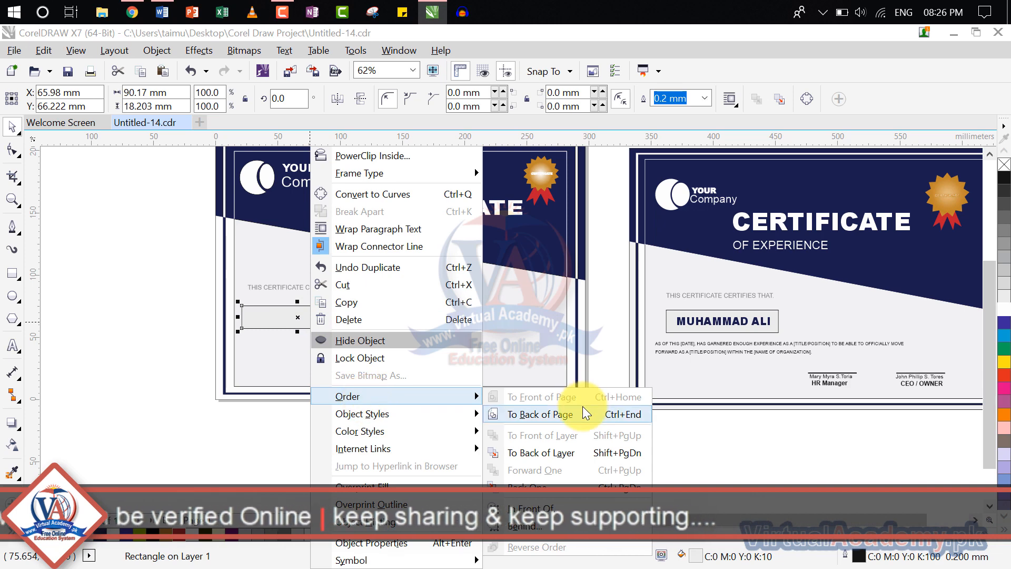
pyautogui.click(584, 454)
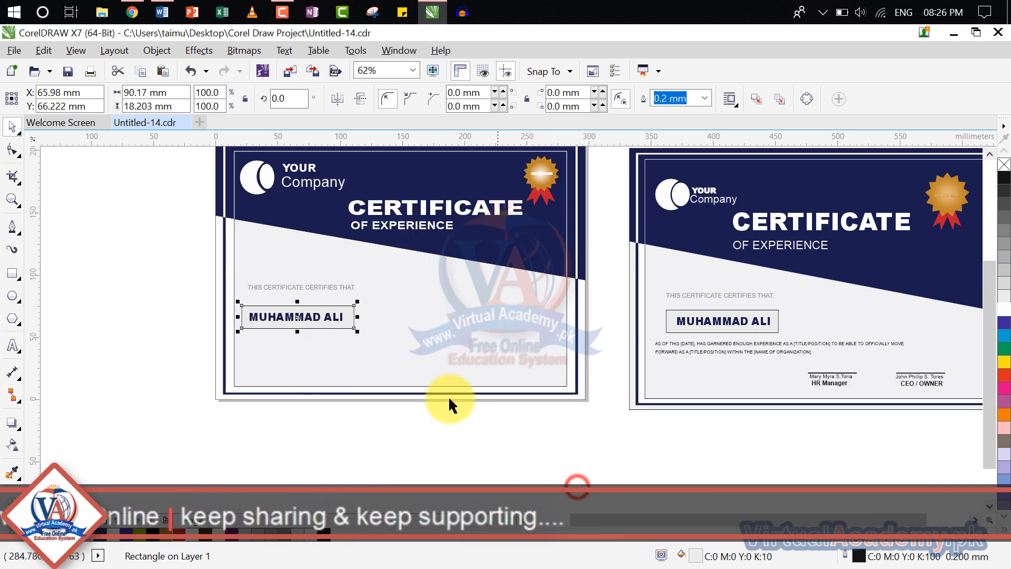
# - Select the two body text lines and both signature blocks with their lines in the reference certificate
pyautogui.click(710, 353)
pyautogui.click(754, 351)
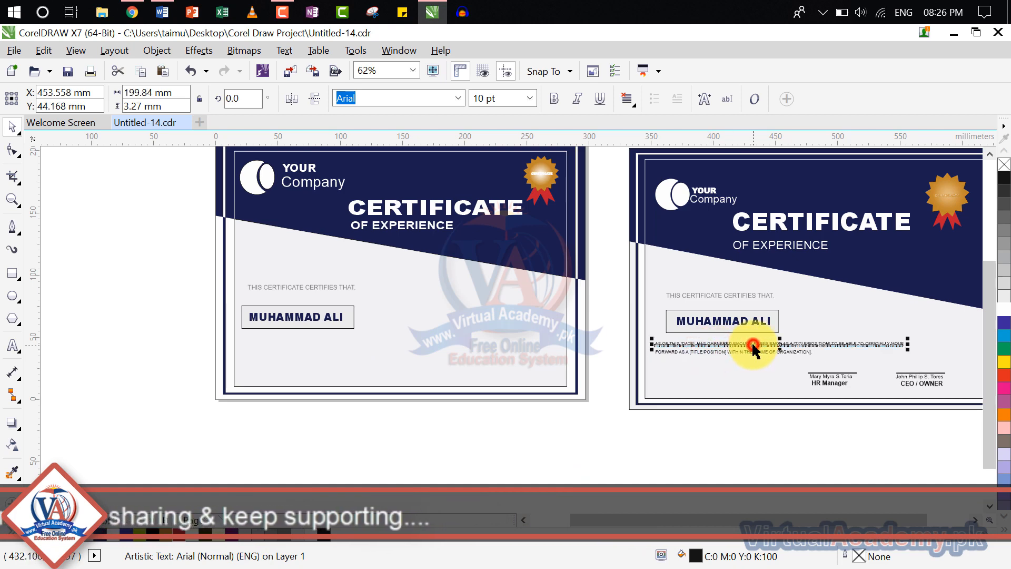
pyautogui.click(875, 430)
pyautogui.hscroll(3, 887, 447)
pyautogui.scroll(-1, 886, 447)
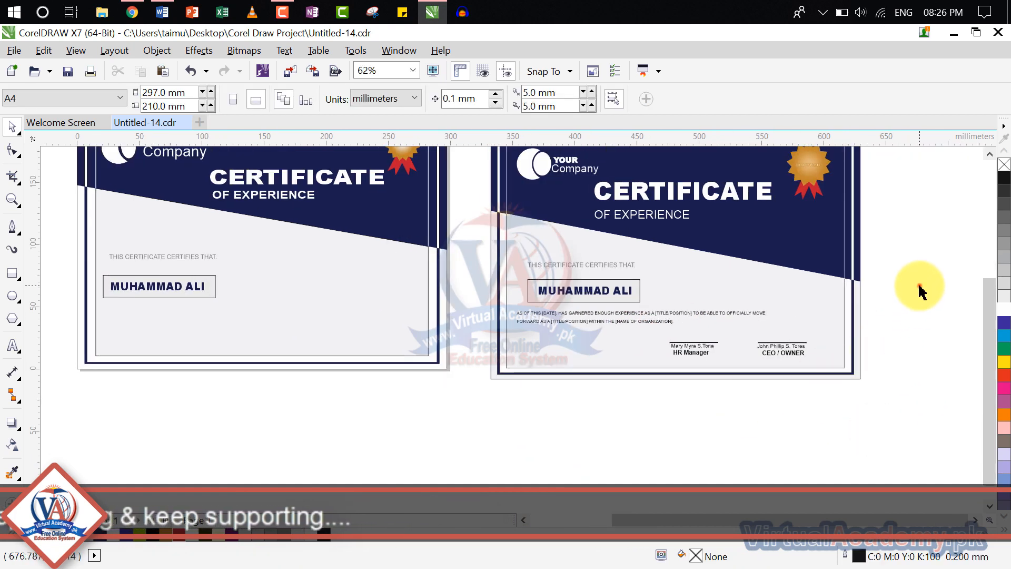
pyautogui.moveTo(920, 286); pyautogui.dragTo(505, 379)
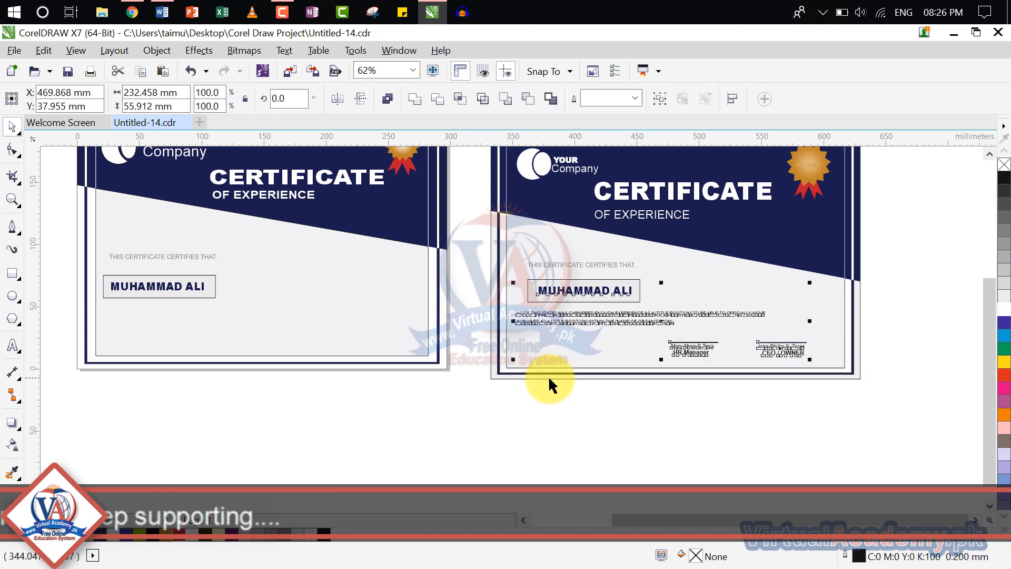
pyautogui.moveTo(872, 300); pyautogui.dragTo(508, 392)
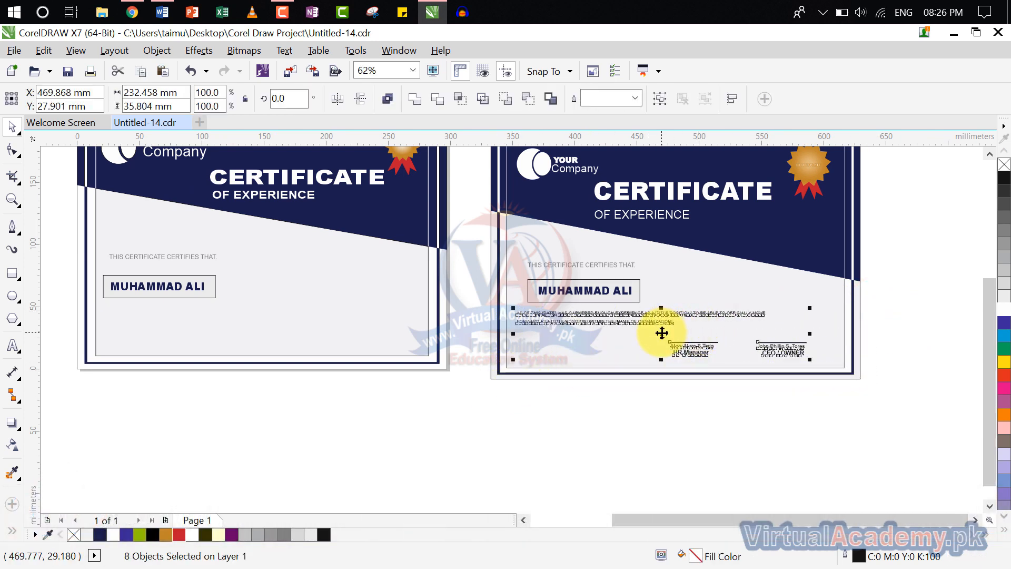
pyautogui.moveTo(662, 333); pyautogui.dragTo(256, 324)
pyautogui.click(271, 402)
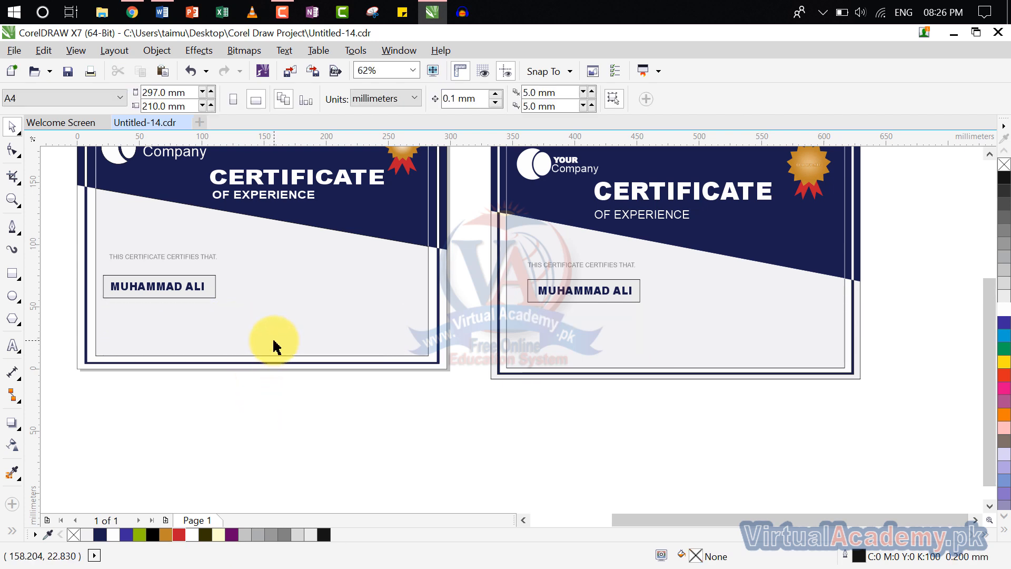
pyautogui.hotkey('ctrl', 'z')
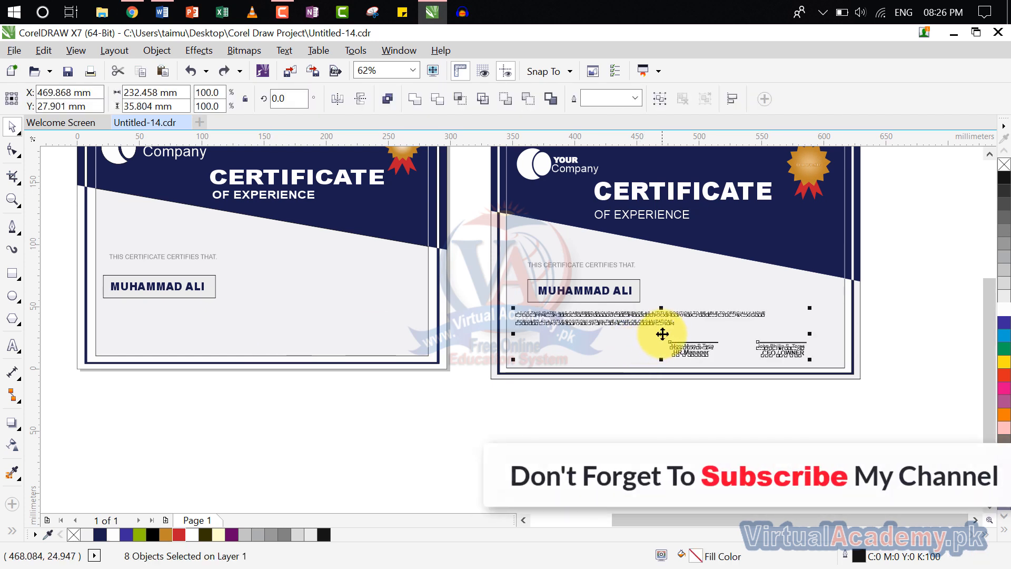
# - Copy the selected body text and signature blocks below the name in the new certificate and order them in front of its background
pyautogui.moveTo(662, 333); pyautogui.dragTo(256, 332)
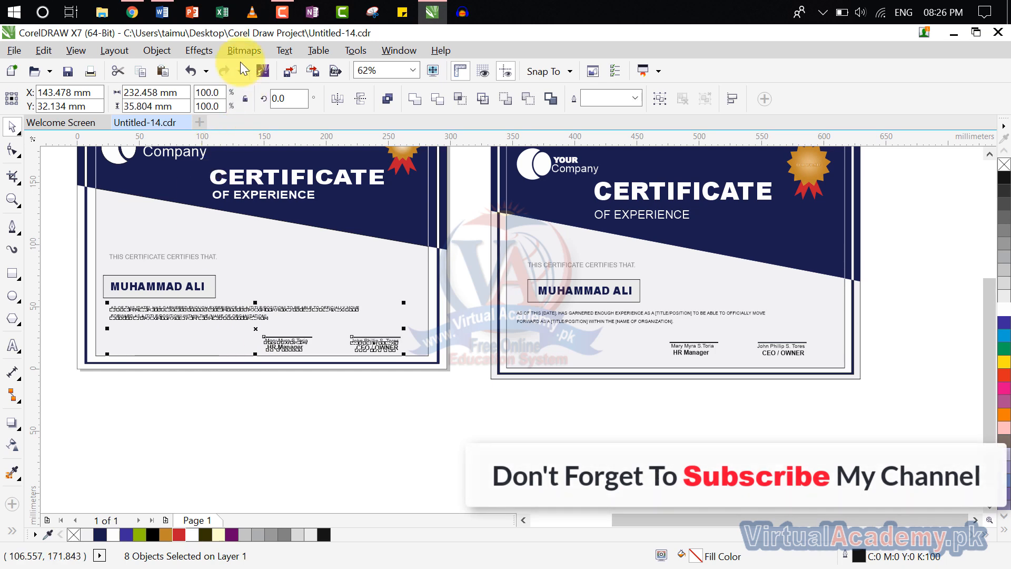
pyautogui.click(170, 54)
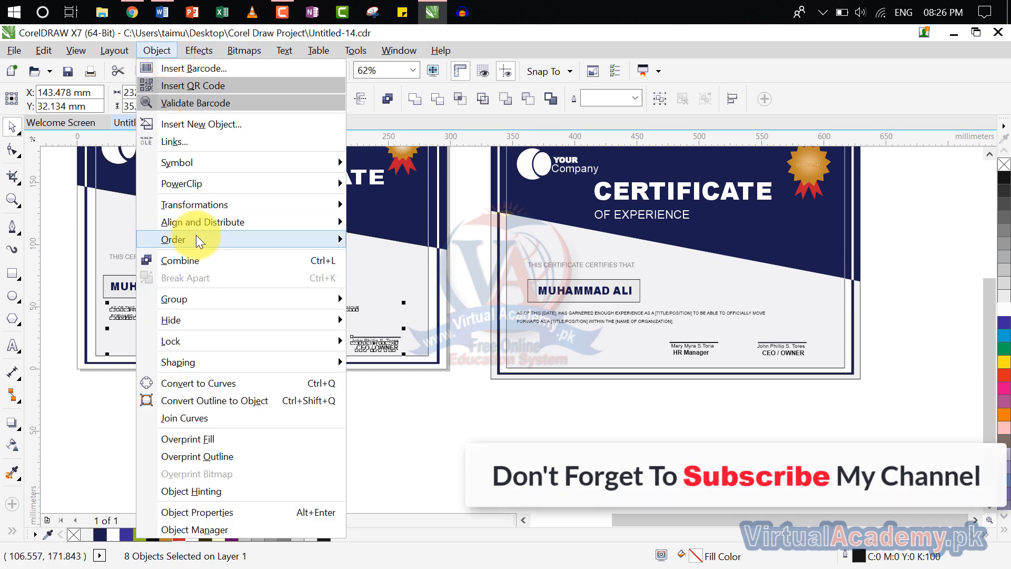
pyautogui.moveTo(196, 237)
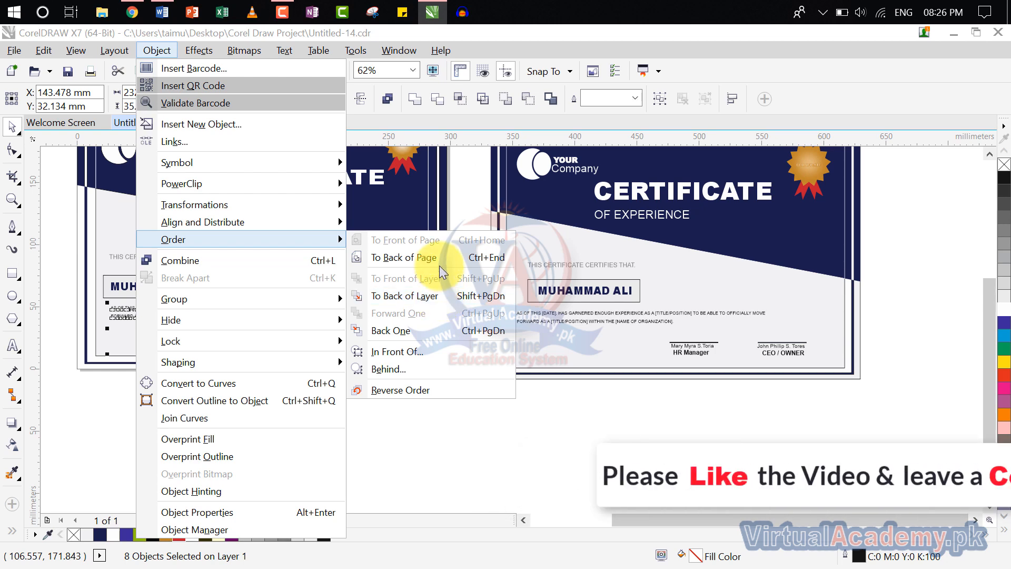
pyautogui.click(437, 352)
pyautogui.click(377, 318)
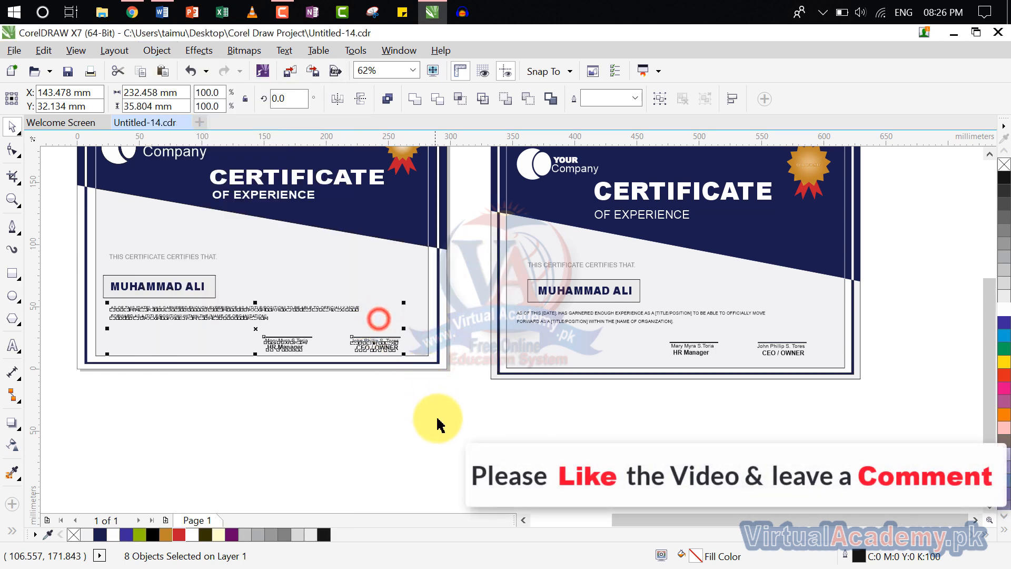
pyautogui.scroll(2, 241, 322)
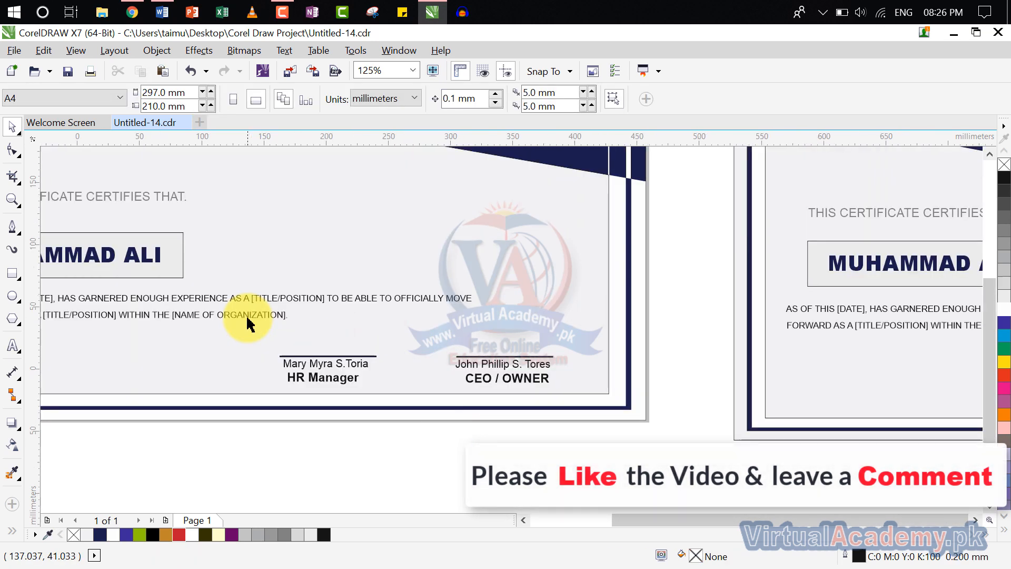
pyautogui.scroll(-2, 342, 303)
pyautogui.scroll(2, 344, 323)
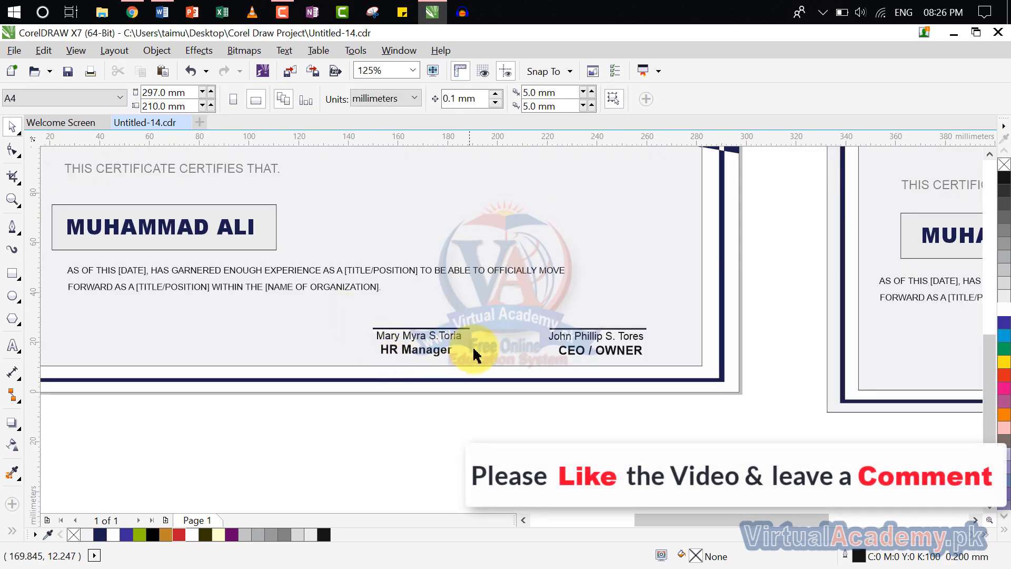
pyautogui.scroll(-2, 466, 352)
pyautogui.moveTo(466, 346); pyautogui.dragTo(377, 435)
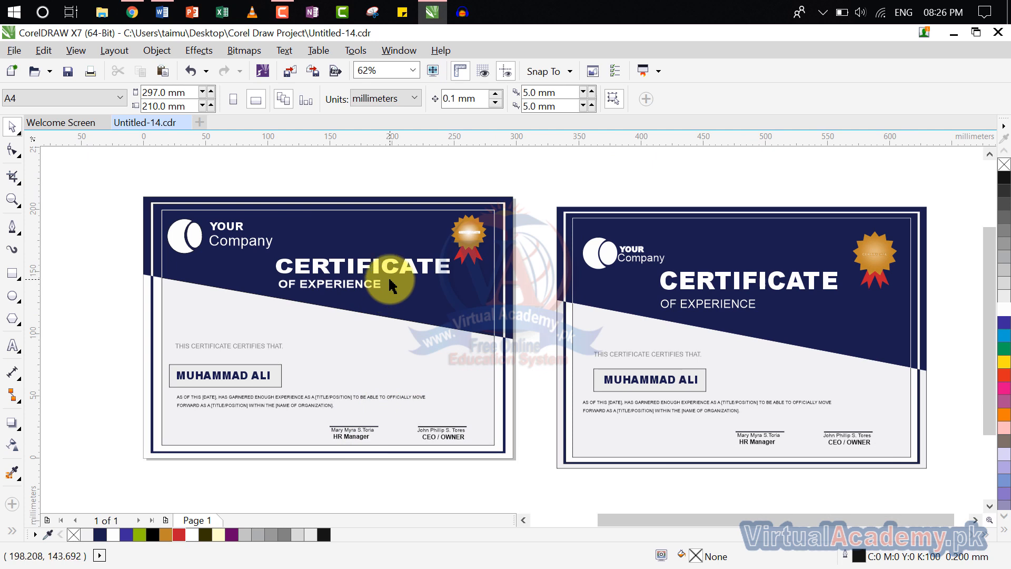